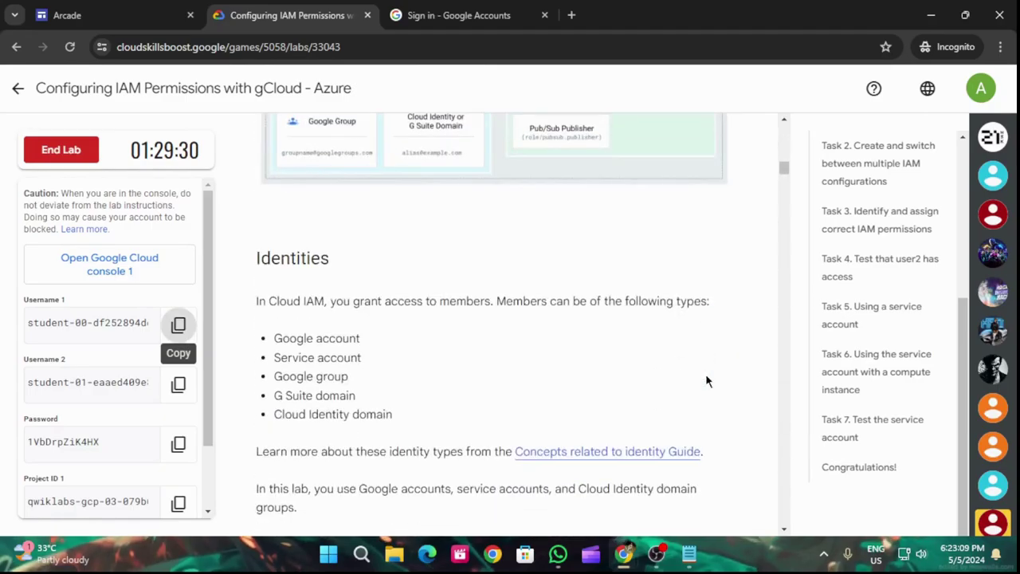
- Submit the copied first lab username on the Google sign-in page
scroll(720, 376, "down", 15)
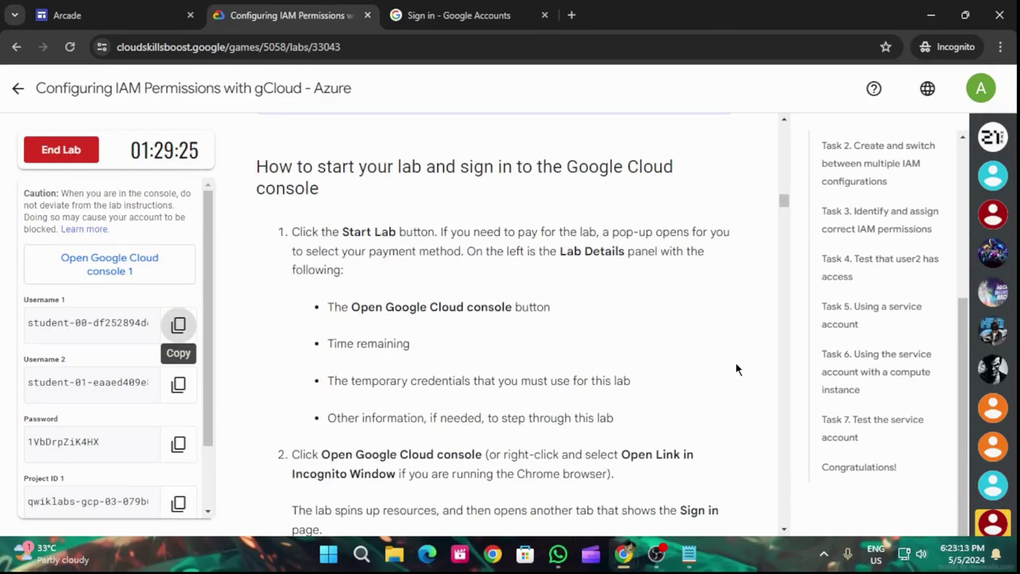
scroll(731, 365, "down", 4)
scroll(739, 368, "down", 1)
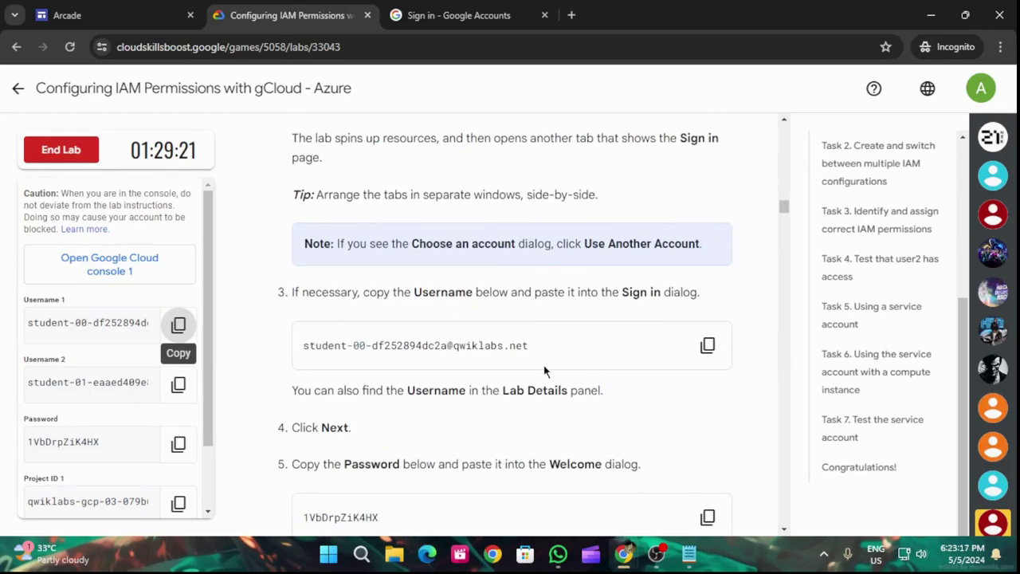
left_click(436, 8)
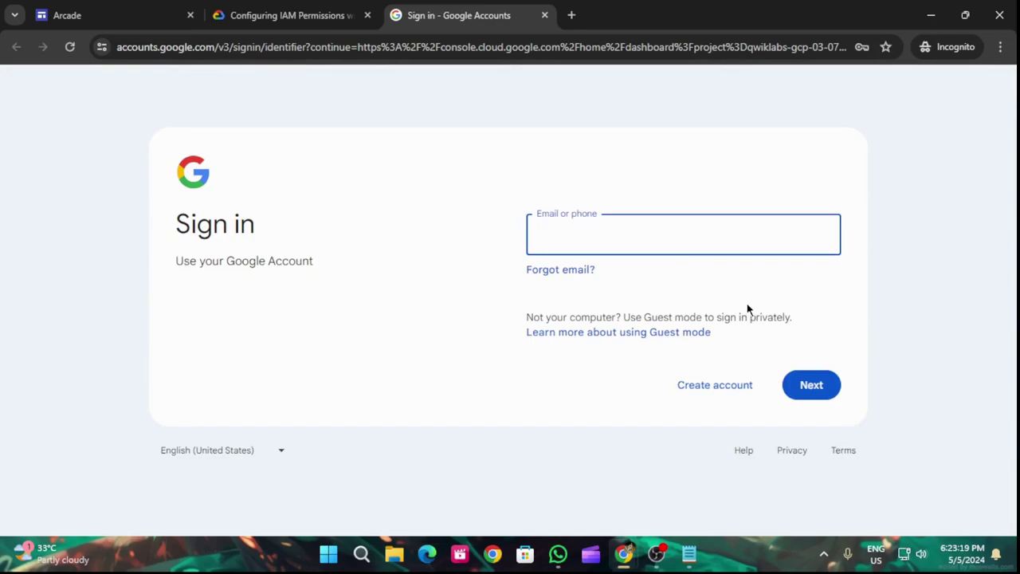
key("ctrl+v")
left_click(809, 384)
- Copy the lab password from the lab details and submit it to finish the Google sign-in
left_click(287, 15)
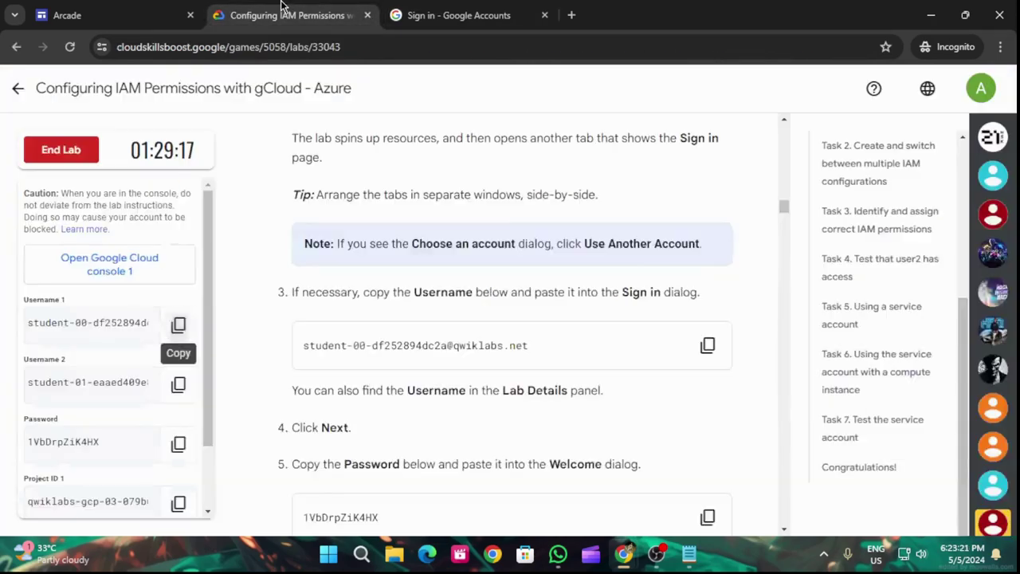
left_click(178, 444)
left_click(446, 15)
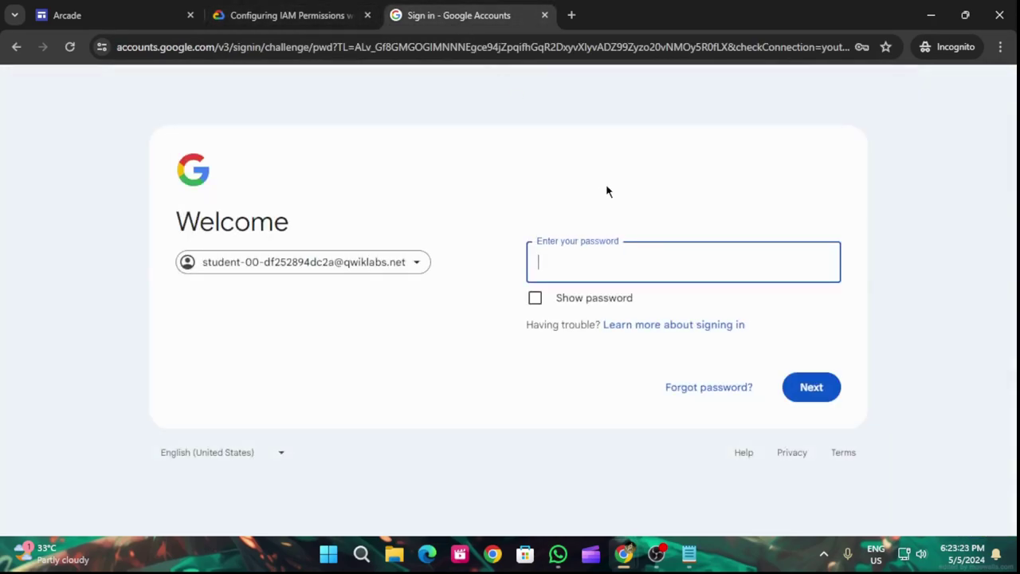
left_click(811, 391)
- Find the Task 1 instructions in the lab guide and copy the gcloud --version command
key("ctrl+shift+Tab")
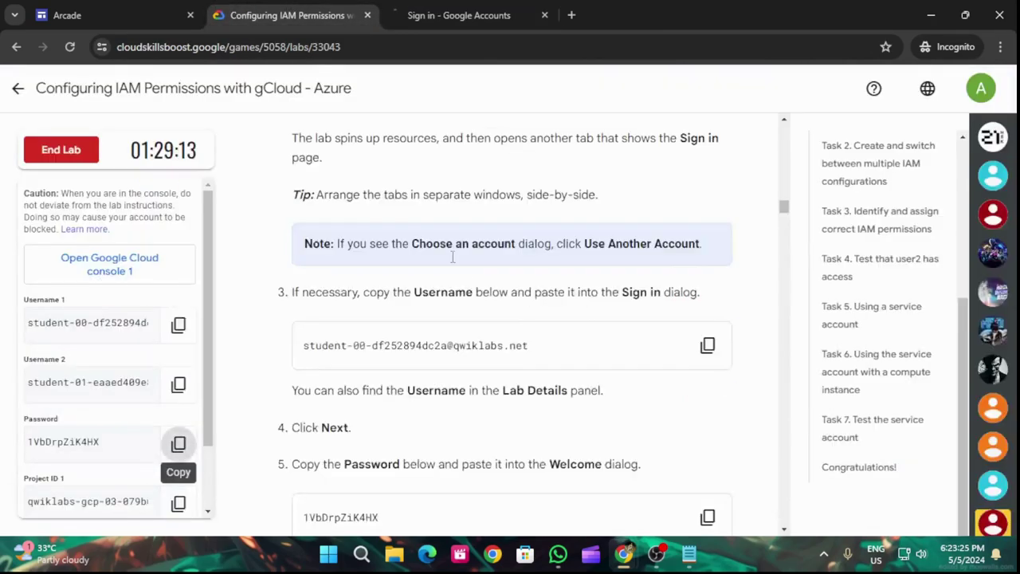
scroll(529, 386, "down", 7)
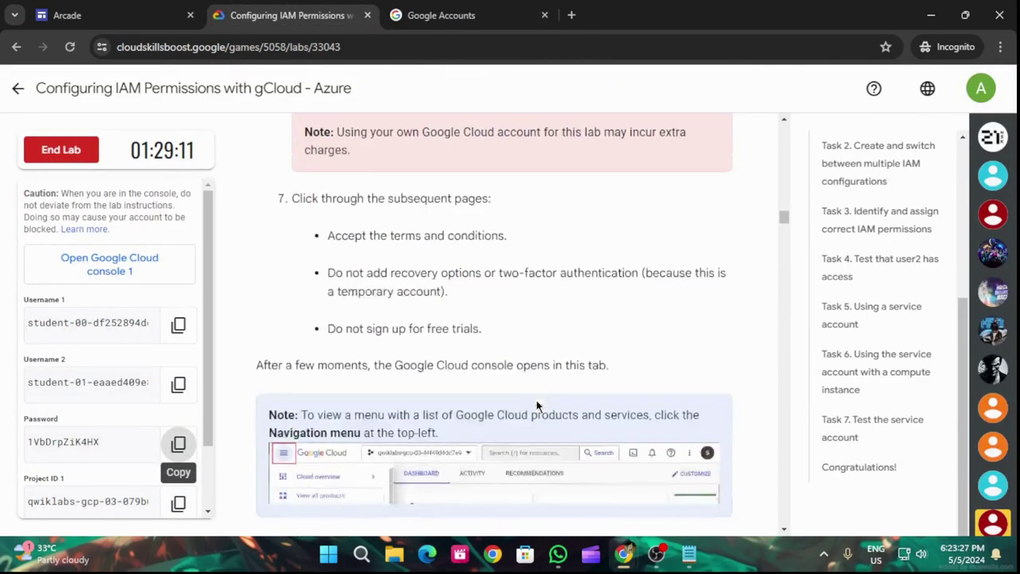
scroll(542, 408, "down", 8)
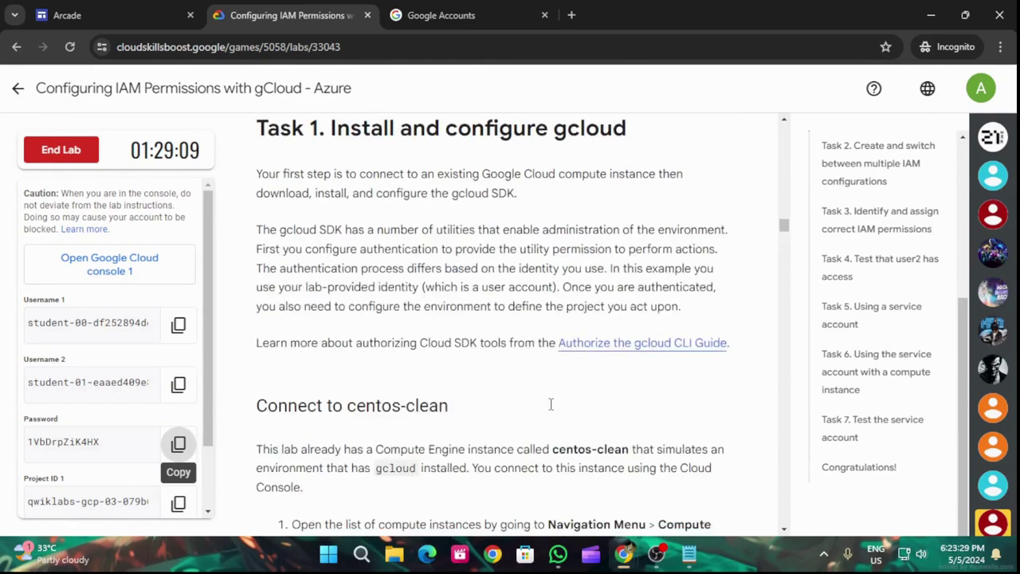
scroll(565, 402, "down", 5)
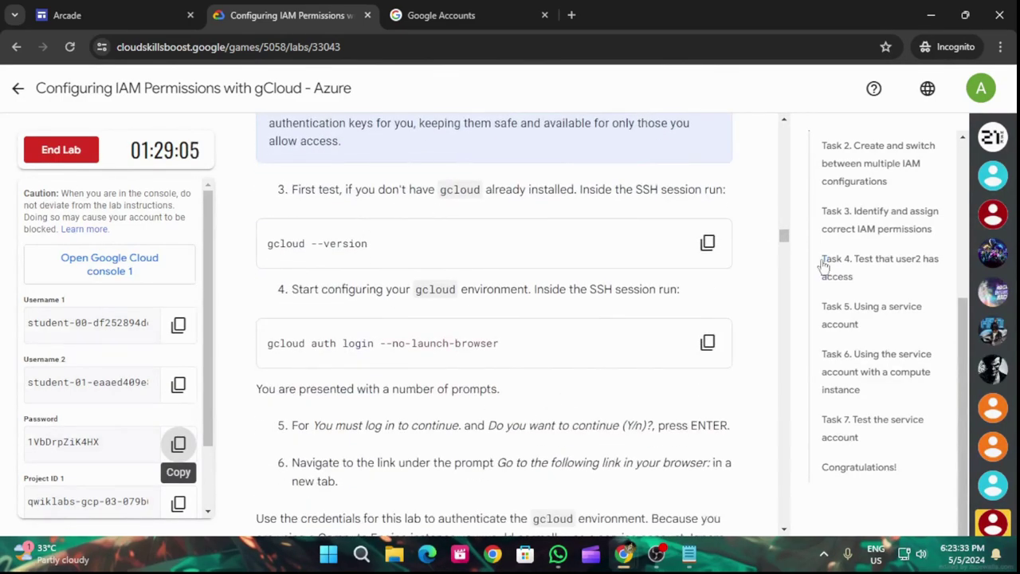
left_click(707, 244)
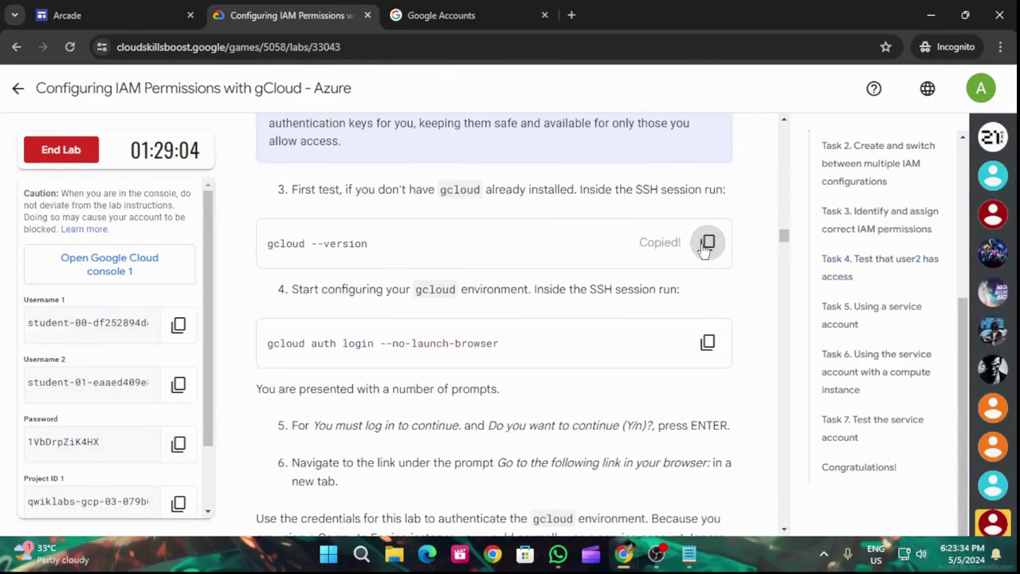
- Return to the Google account sign-in and agree to the Google Cloud welcome terms for the student account
left_click(401, 6)
left_click(497, 477)
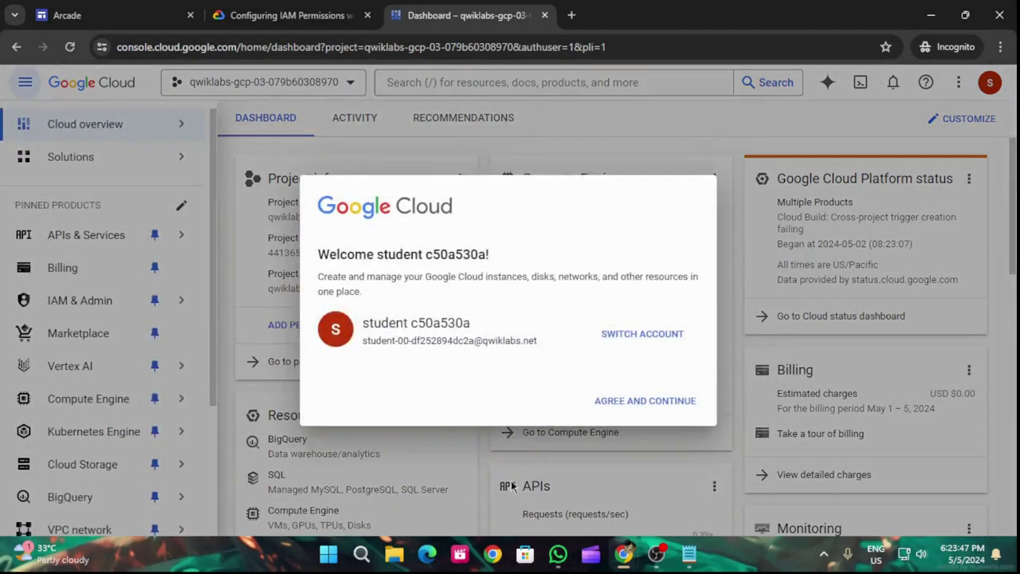
left_click(324, 396)
left_click(625, 479)
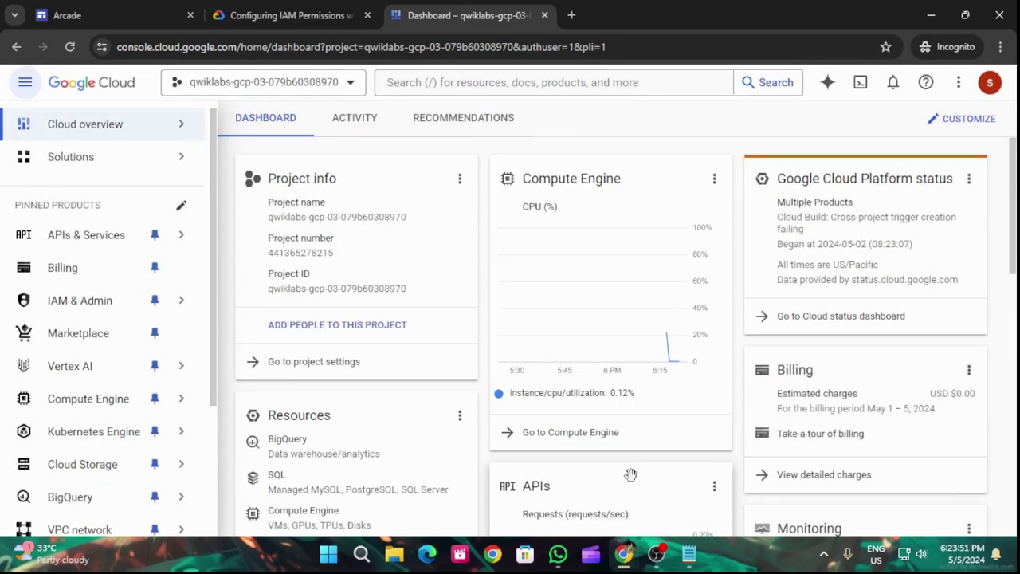
- Open the Compute Engine VM instances list in the Google Cloud console
left_click(309, 9)
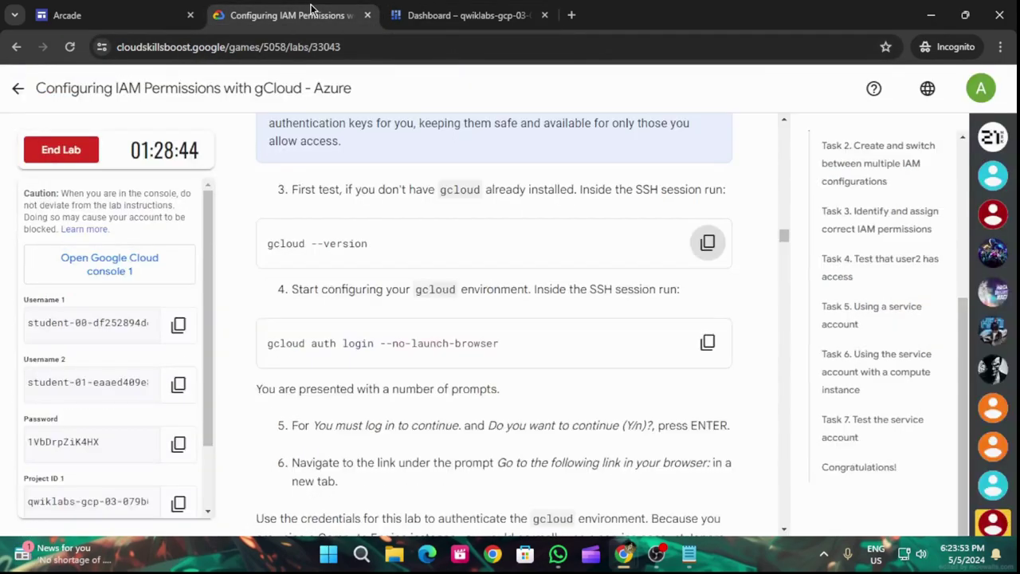
left_click(519, 10)
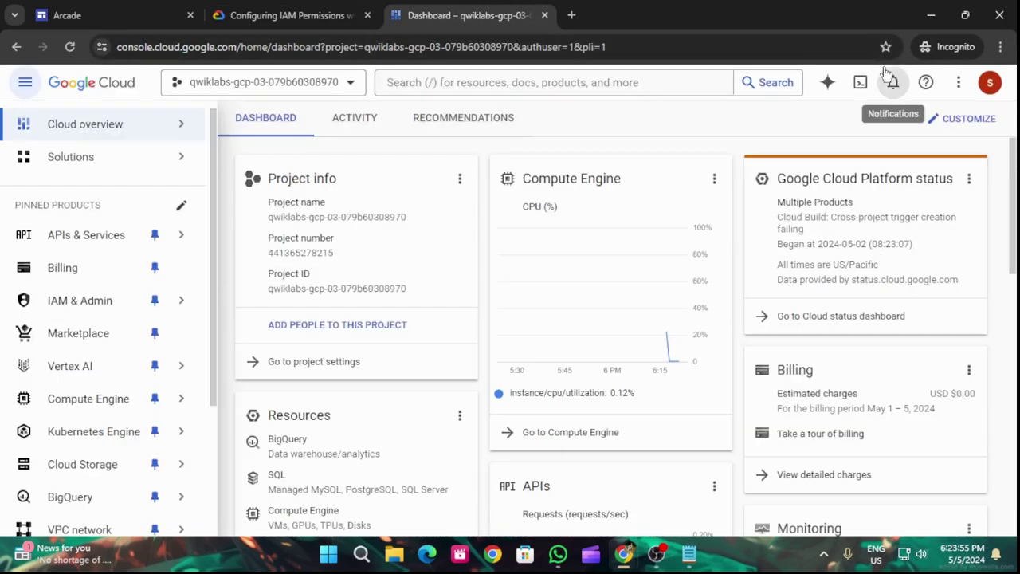
mouse_move(87, 422)
mouse_move(137, 400)
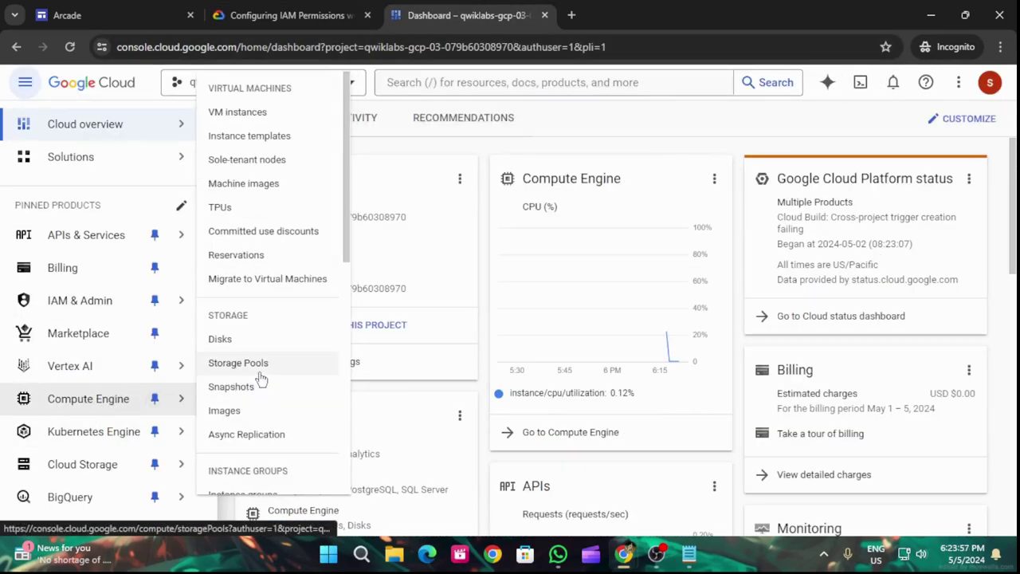
double_click(233, 120)
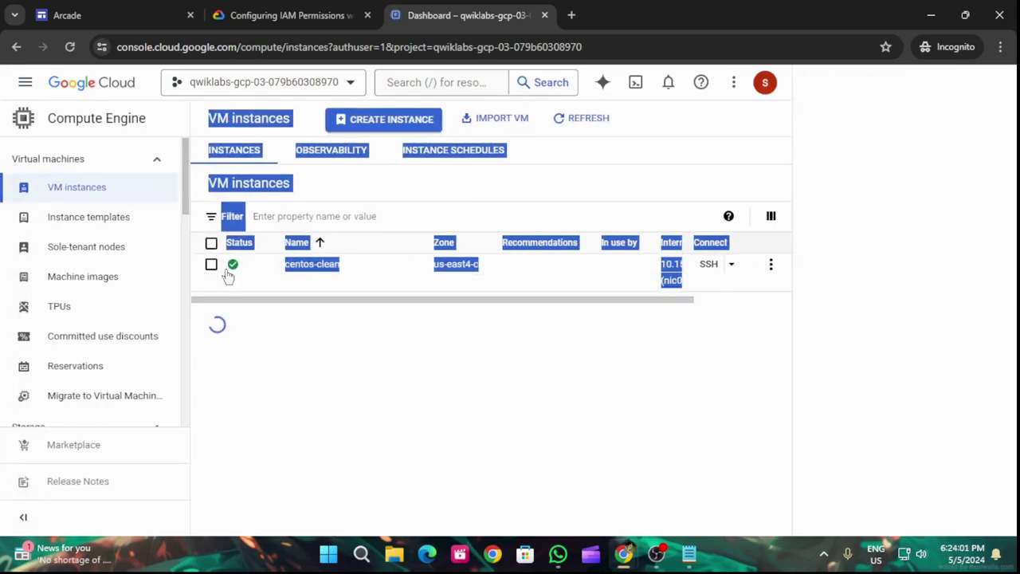
left_click(493, 324)
left_click(995, 85)
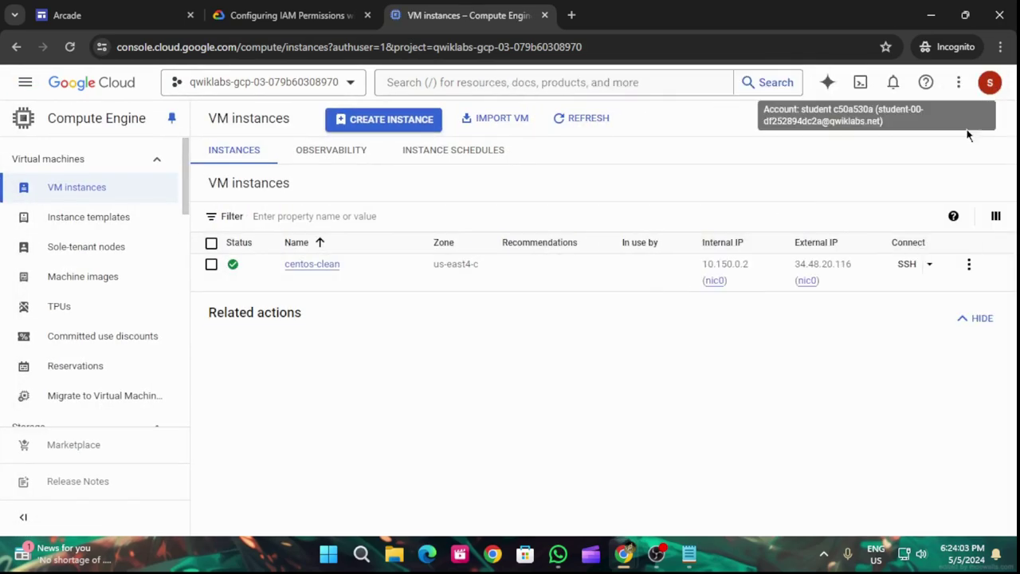
- Connect to the centos-clean instance over SSH, authorizing the connection, and run gcloud --version
left_click(904, 265)
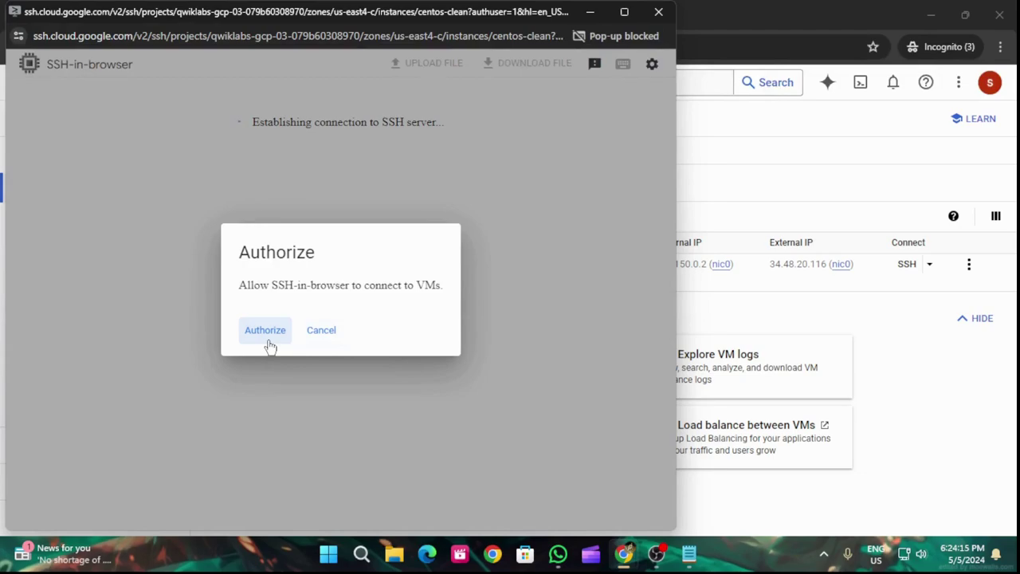
left_click(257, 334)
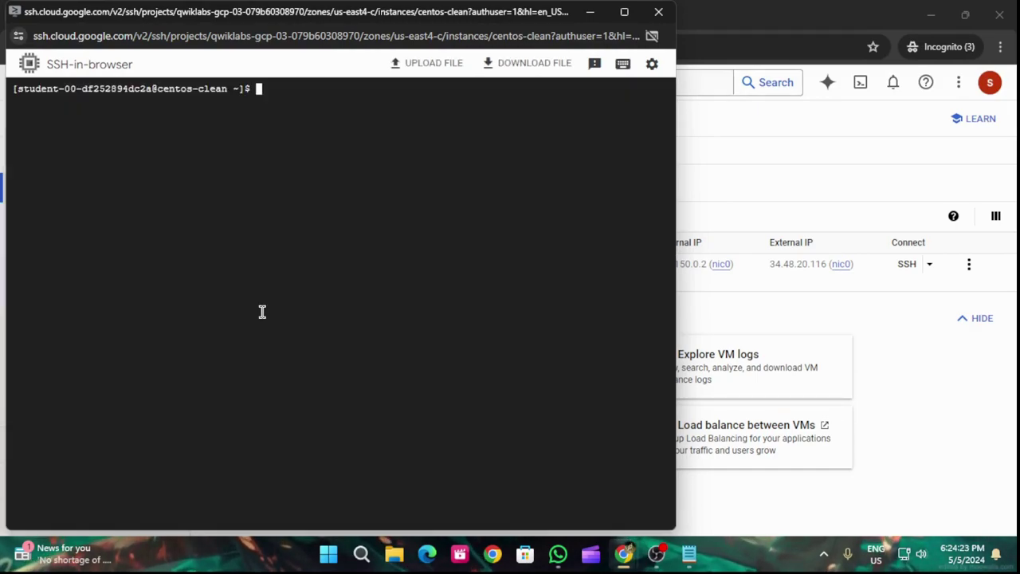
key("ctrl+v")
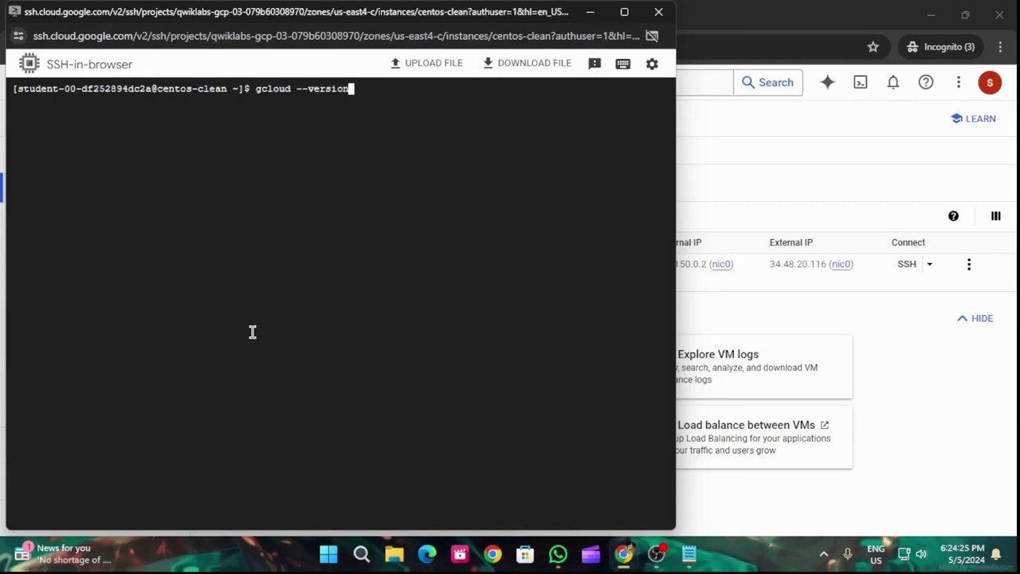
key("Return")
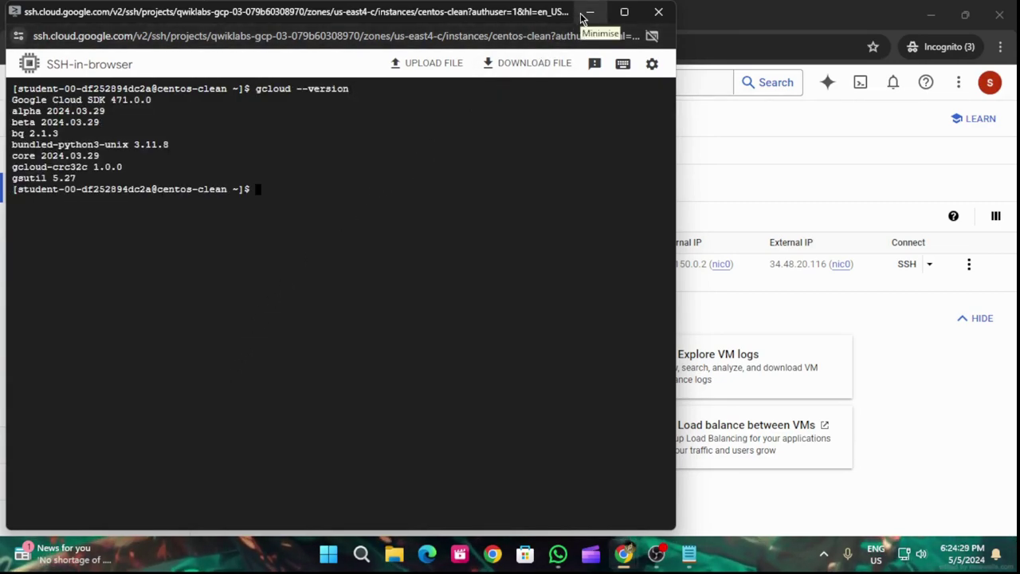
- Copy the gcloud auth login --no-launch-browser command from the lab guide and review the authentication instructions that follow it
left_click(584, 15)
left_click(293, 16)
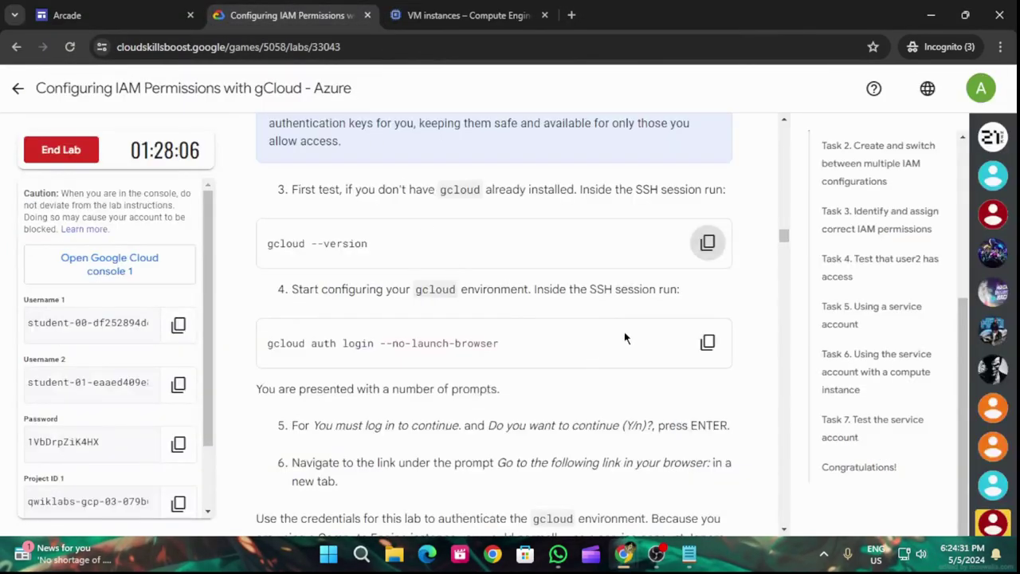
scroll(612, 341, "down", 2)
left_click(707, 195)
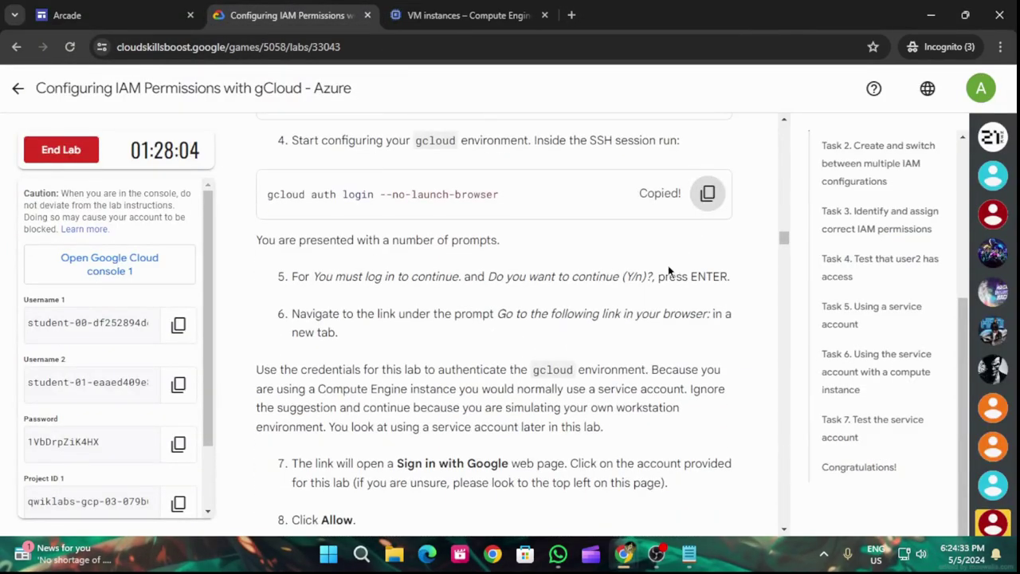
scroll(538, 271, "down", 2)
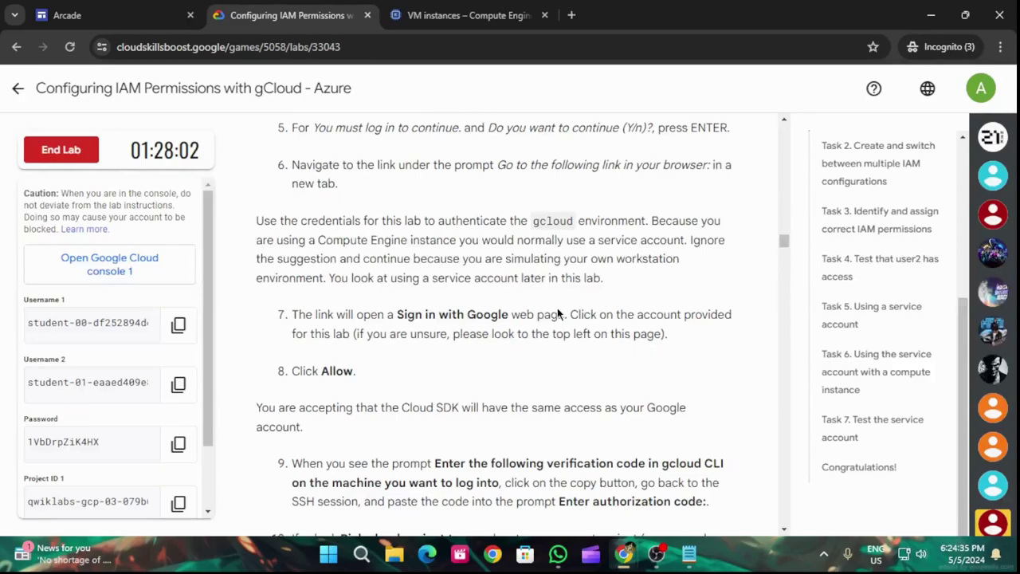
scroll(612, 377, "up", 1)
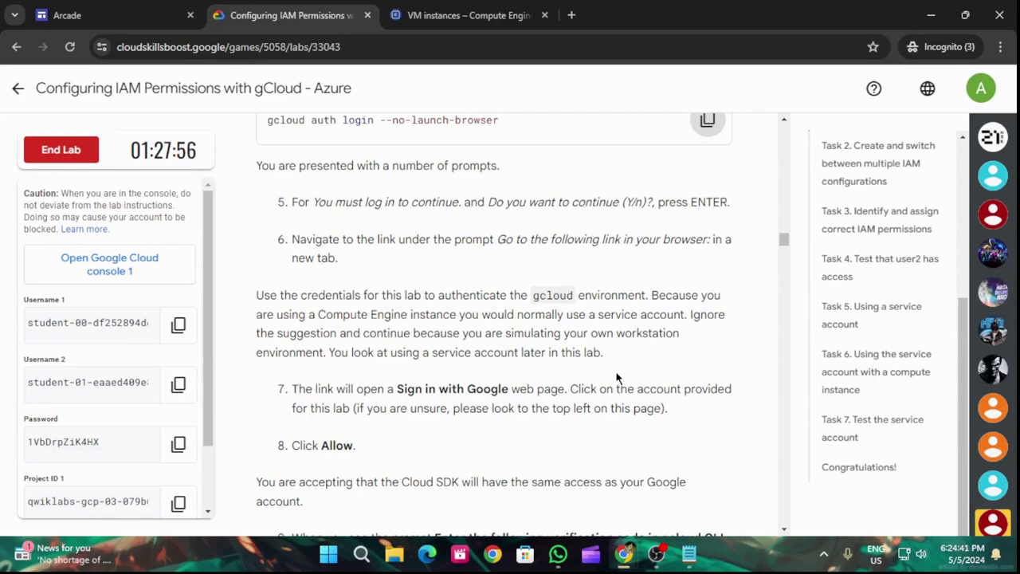
scroll(510, 415, "down", 3)
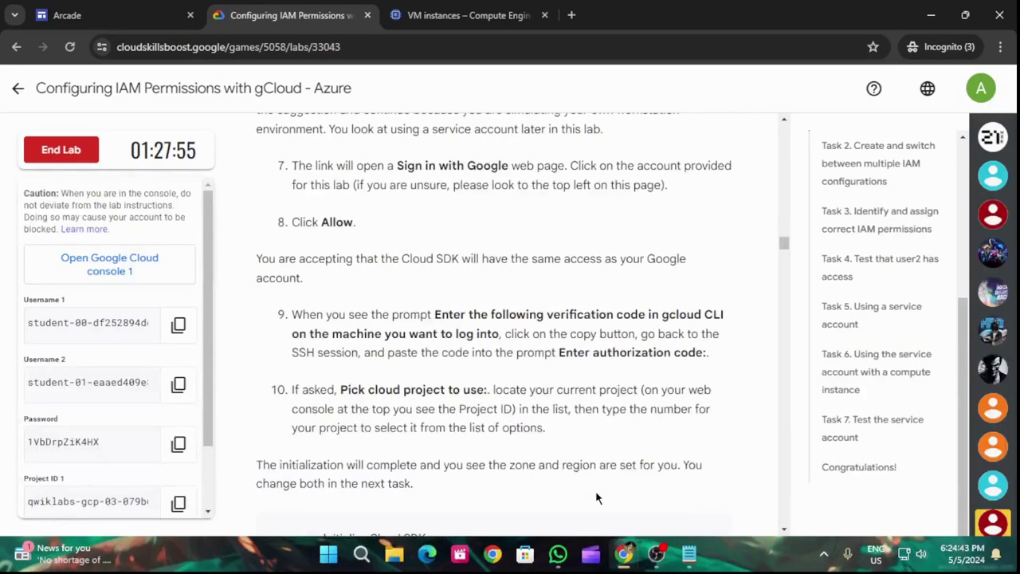
- Run gcloud auth login --no-launch-browser in the centos-clean SSH session and answer Y to continue
mouse_move(656, 554)
mouse_move(626, 553)
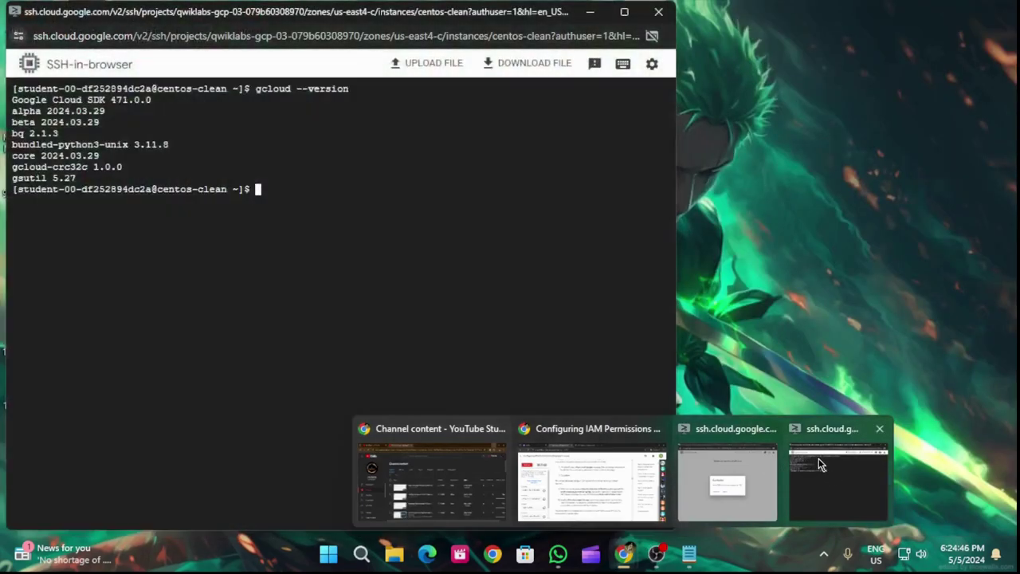
left_click(818, 463)
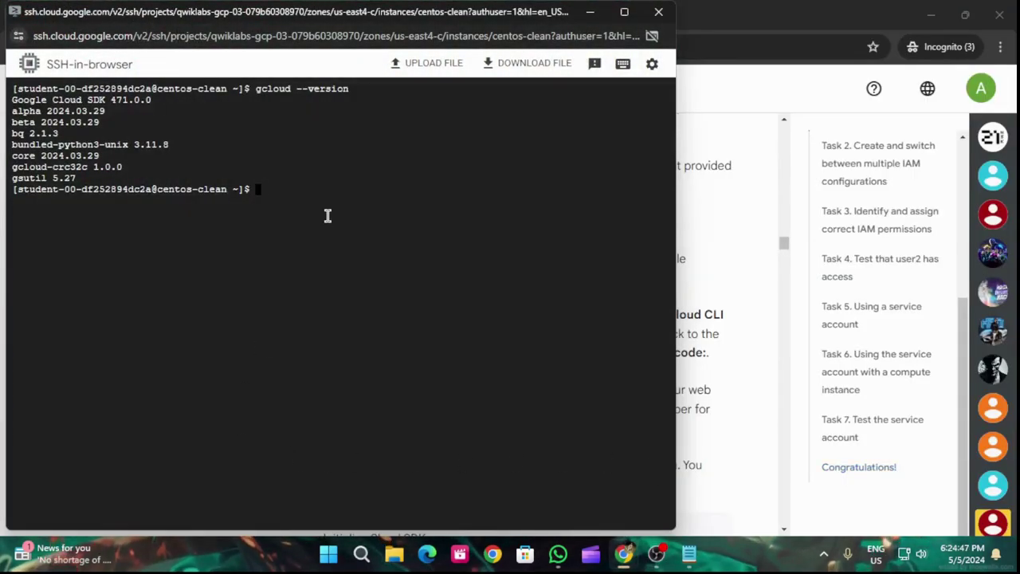
key("ctrl+v")
key("Return")
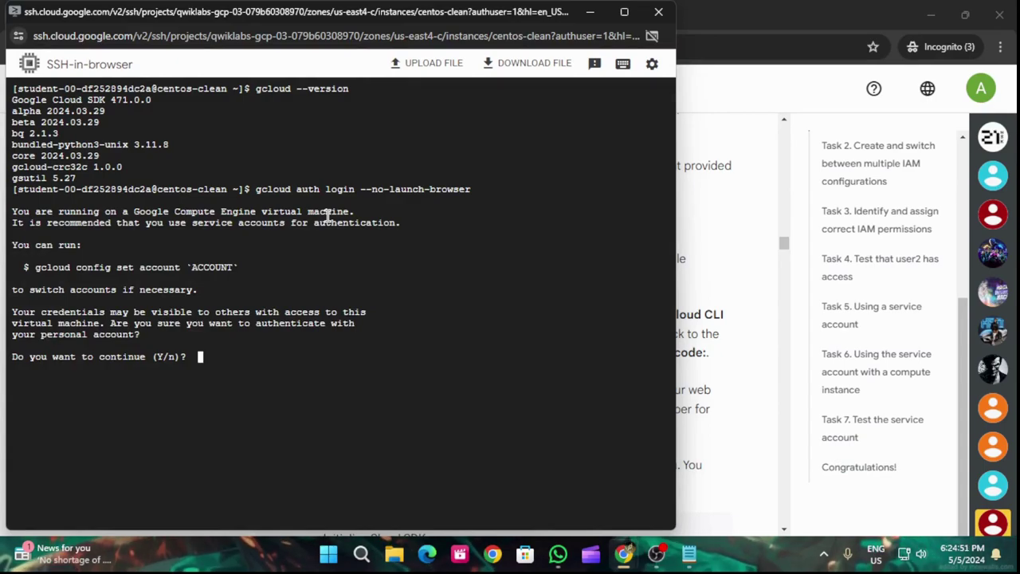
type("Y")
key("Return")
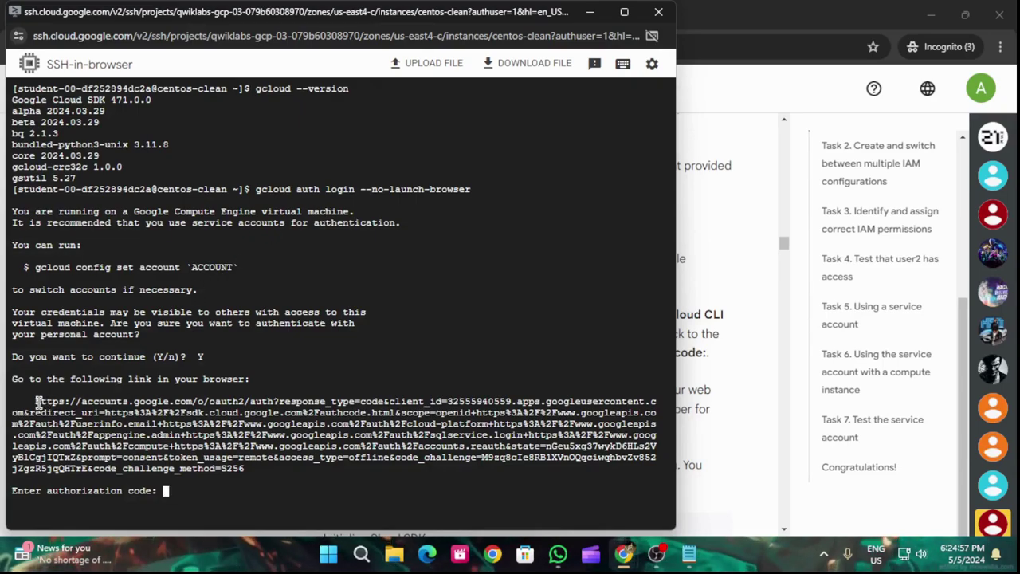
- Copy the authorization link from the SSH session and open it in a new browser tab
left_click_drag(35, 403, 266, 474)
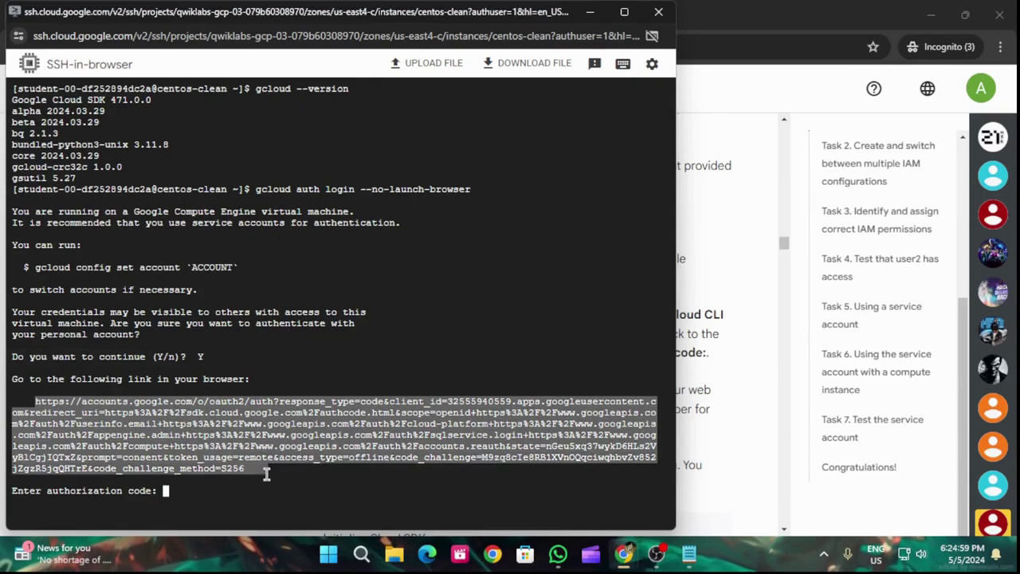
left_click(589, 13)
key("ctrl+t")
key("ctrl+v")
key("Return")
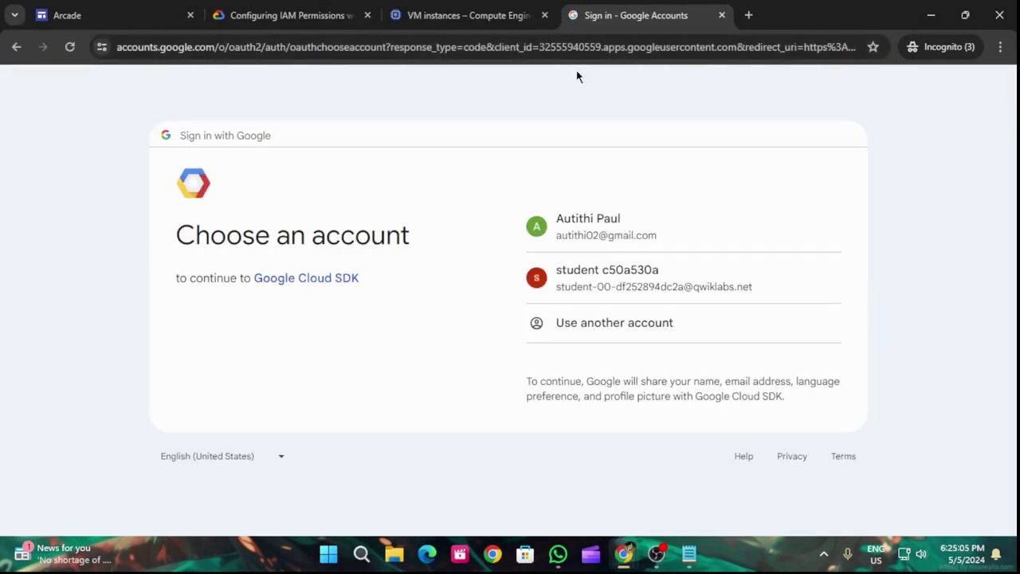
- Choose the lab student account for Google Cloud SDK, continue, and allow the requested access
left_click(630, 273)
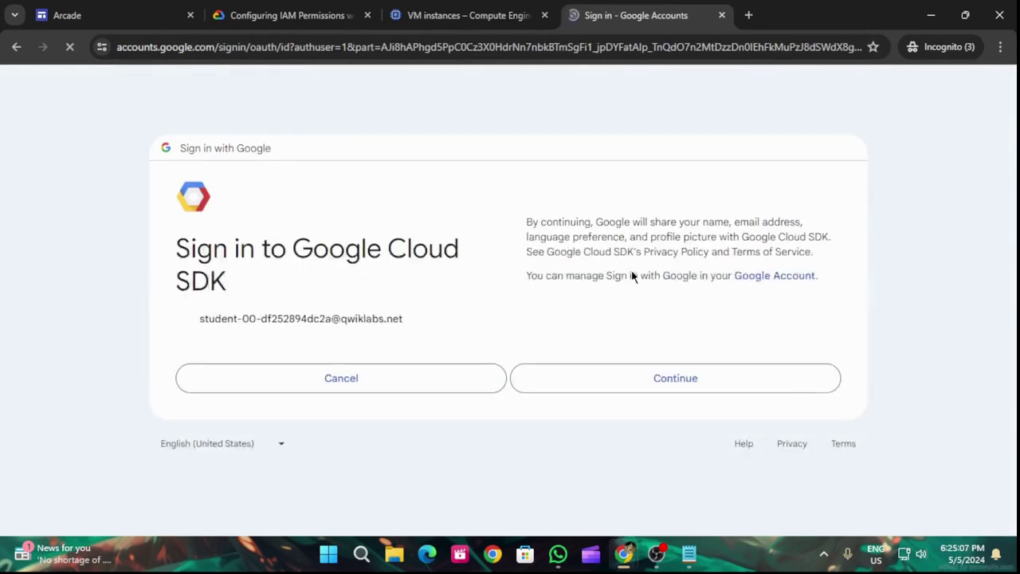
left_click(642, 386)
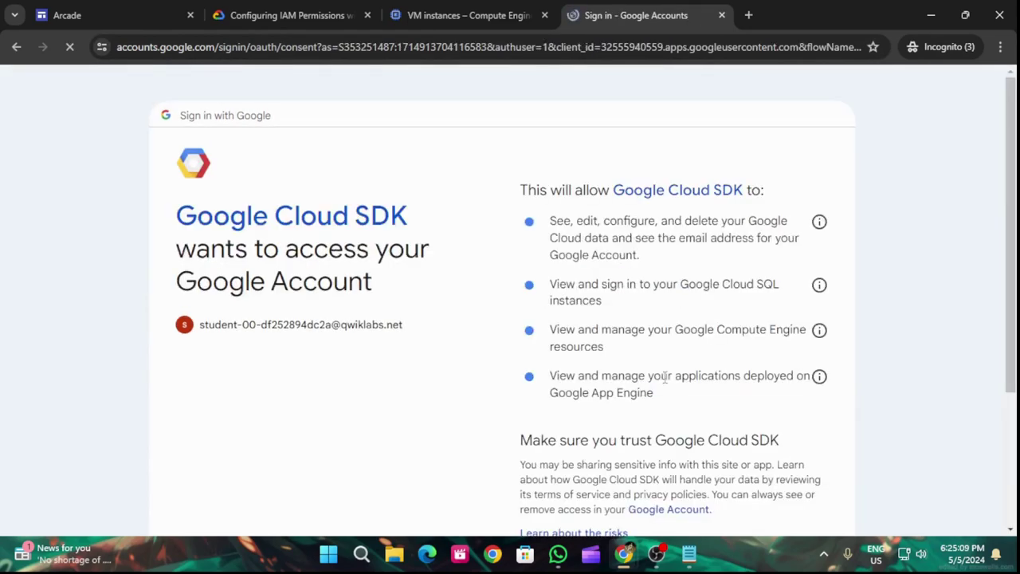
scroll(680, 377, "down", 3)
left_click(690, 400)
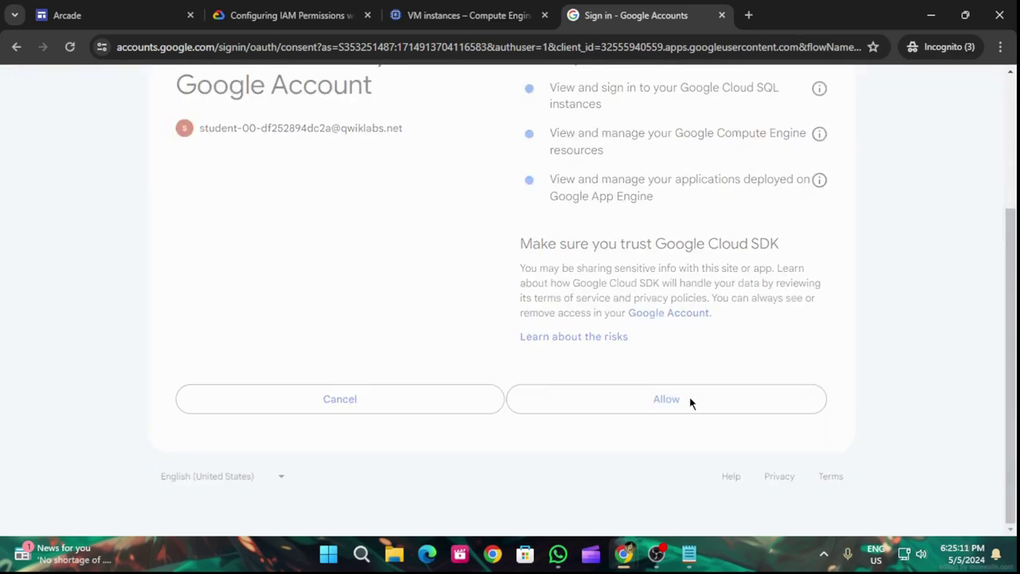
- Copy the gcloud CLI verification code and submit it at the authorization code prompt in the centos-clean SSH session
scroll(692, 403, "down", 1)
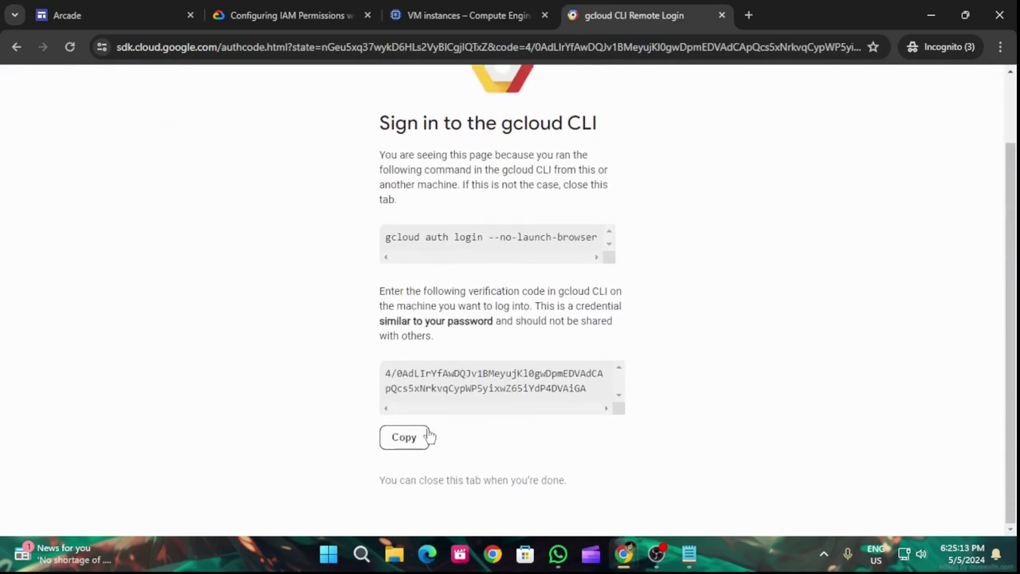
left_click(403, 439)
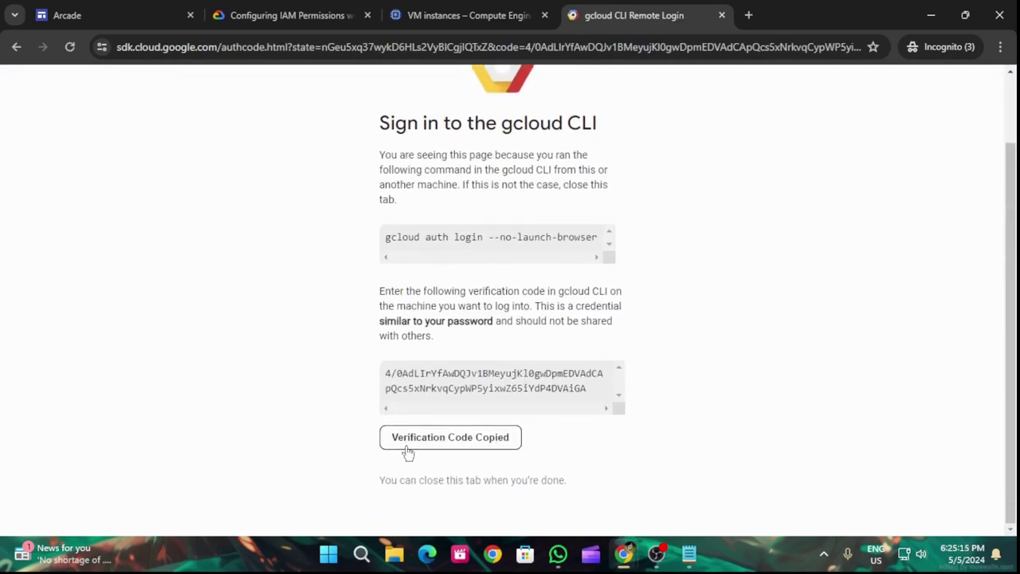
mouse_move(624, 553)
left_click(864, 472)
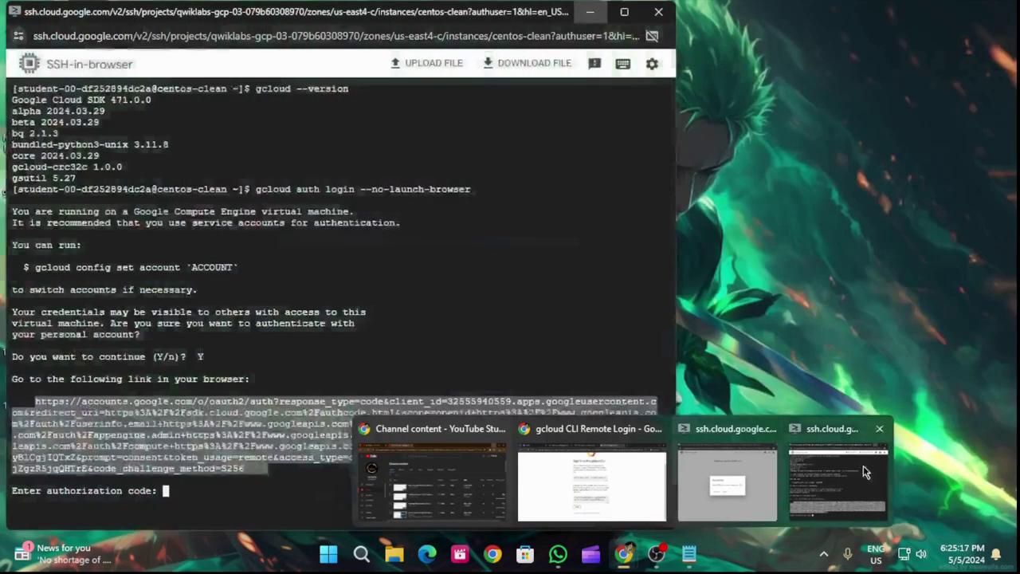
left_click(304, 487)
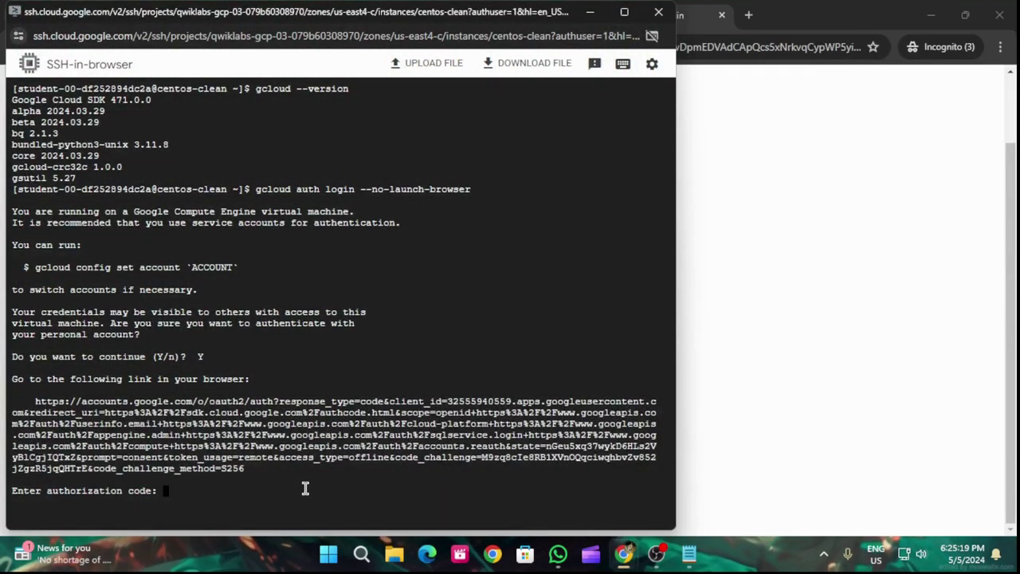
key("ctrl+v")
key("Return")
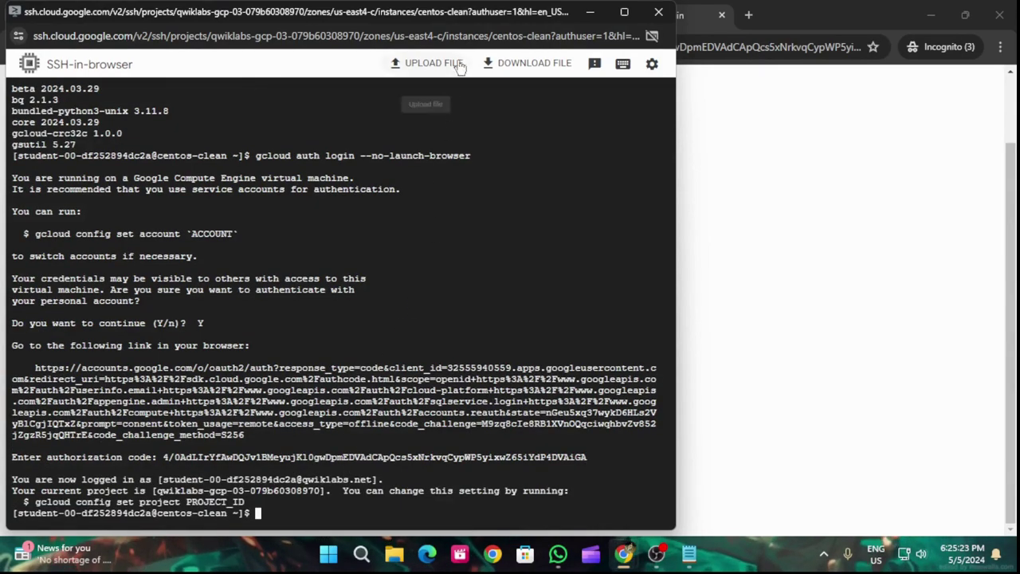
- Return to the lab guide and check progress on the Initialize Cloud SDK task
left_click(590, 12)
left_click(256, 6)
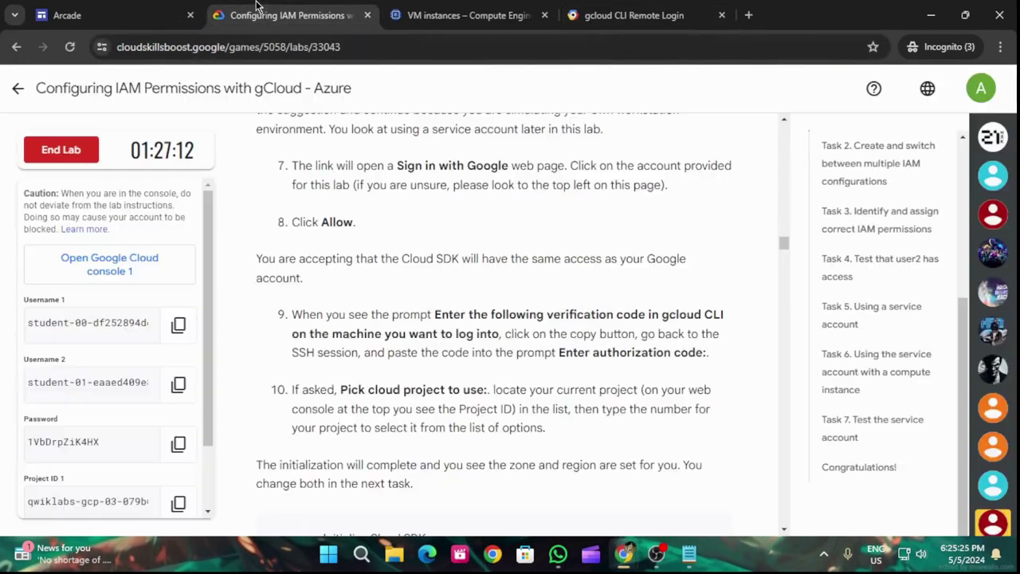
scroll(630, 357, "down", 3)
left_click(434, 345)
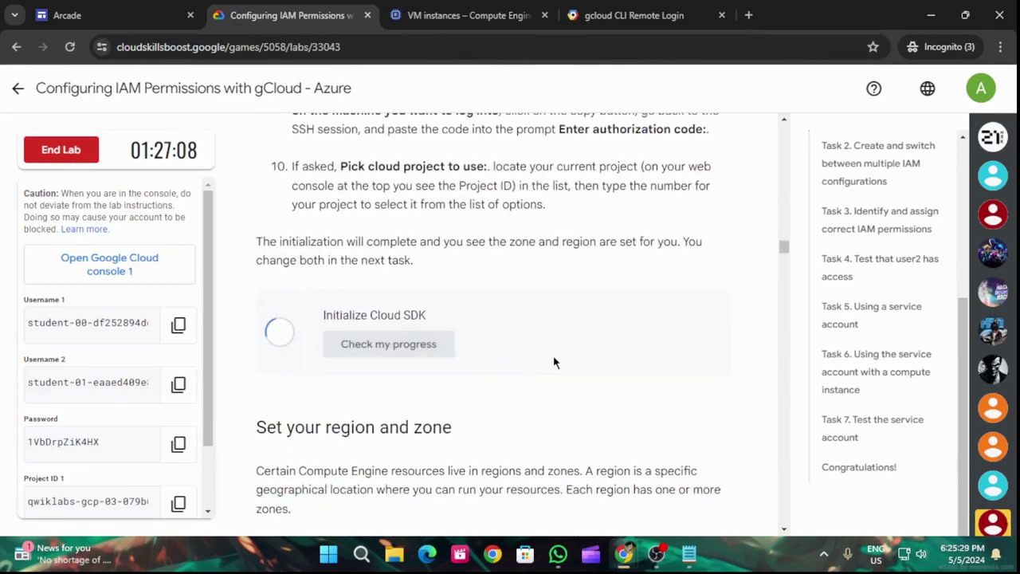
- Review the Set your region and zone section and copy its commands for zone us-east4-c and region us-east4
scroll(553, 359, "down", 5)
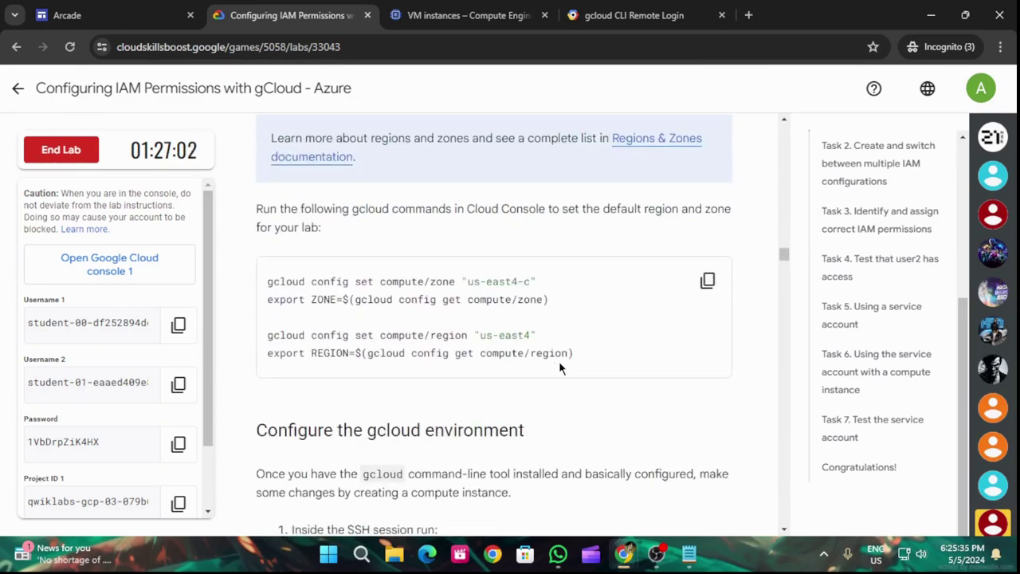
scroll(558, 361, "up", 1)
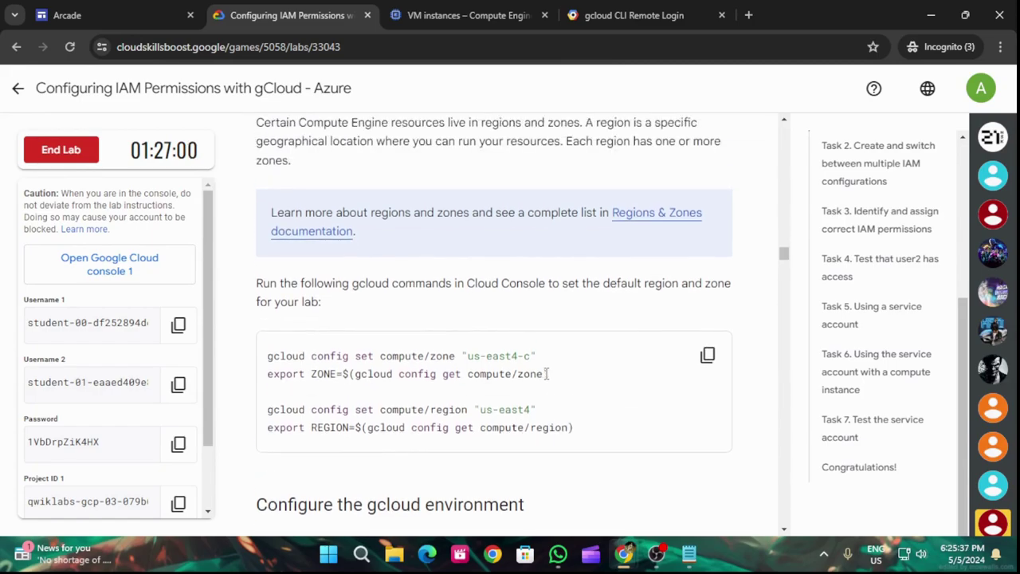
scroll(546, 374, "up", 2)
scroll(552, 385, "down", 3)
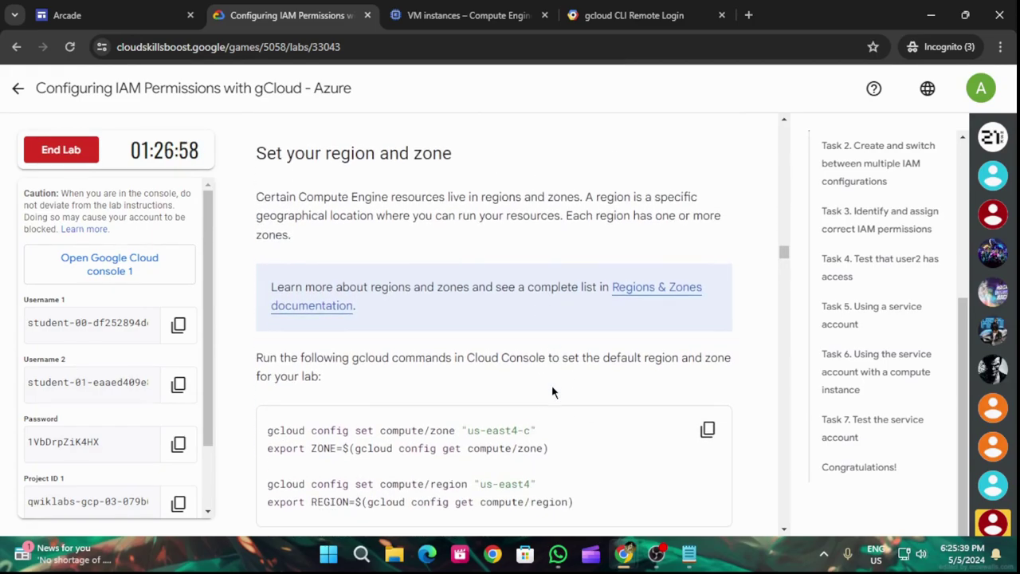
scroll(558, 392, "down", 1)
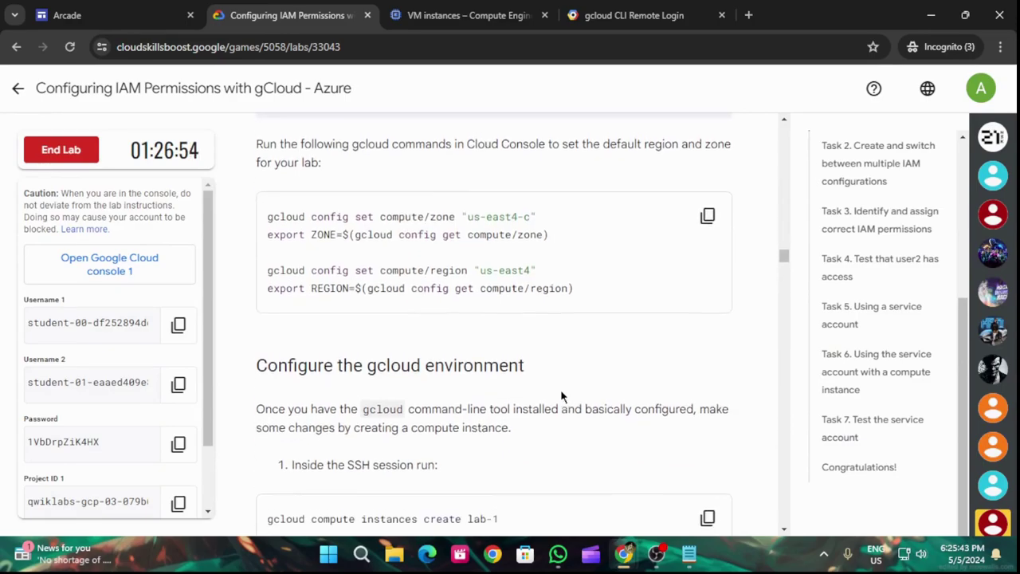
scroll(562, 394, "up", 1)
left_click(714, 283)
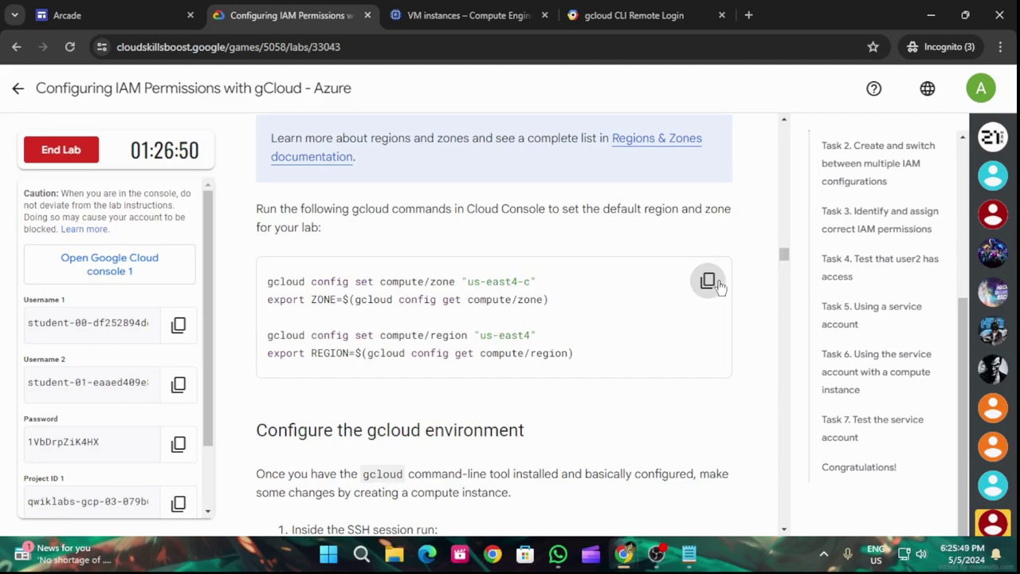
- Run the copied commands in the centos-clean SSH session to set zone us-east4-c and region us-east4 and export ZONE and REGION
scroll(720, 325, "down", 2)
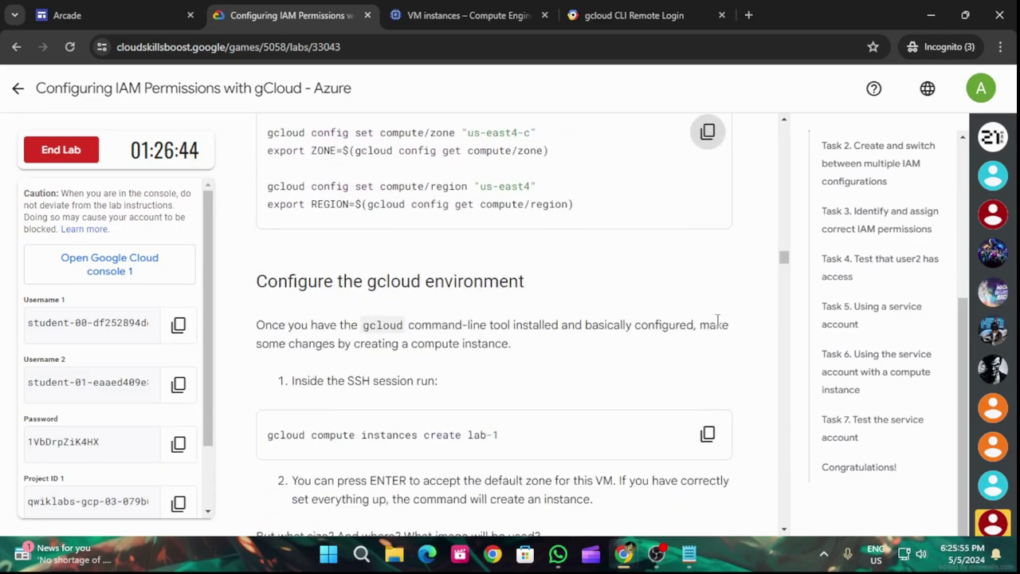
mouse_move(625, 554)
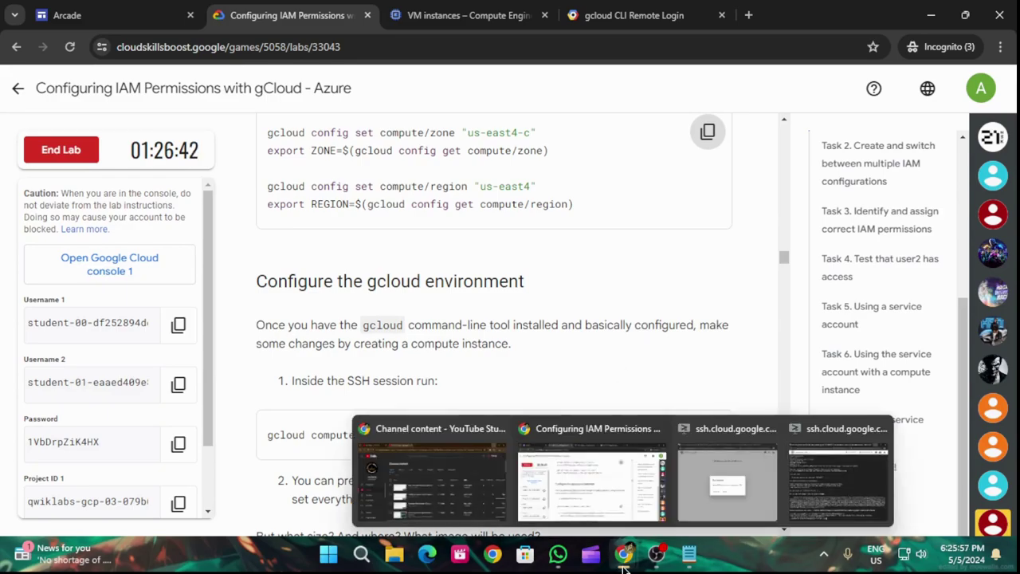
left_click(860, 467)
key("ctrl+v")
key("Return")
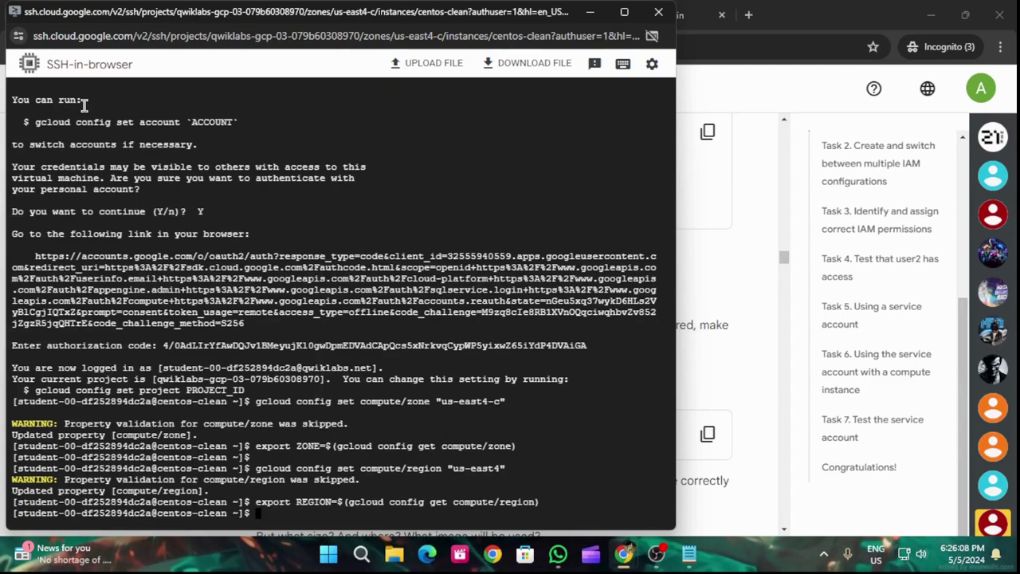
- Start Cloud Shell from the VM instances page, enlarge its pane and continue past the introduction
left_click(589, 11)
left_click(470, 15)
left_click(861, 82)
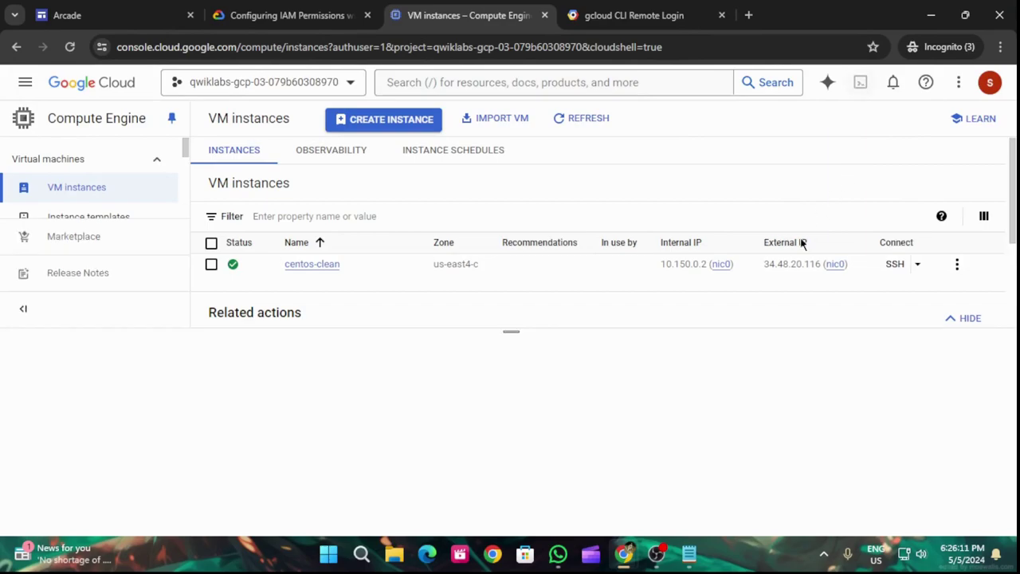
left_click_drag(506, 329, 507, 282)
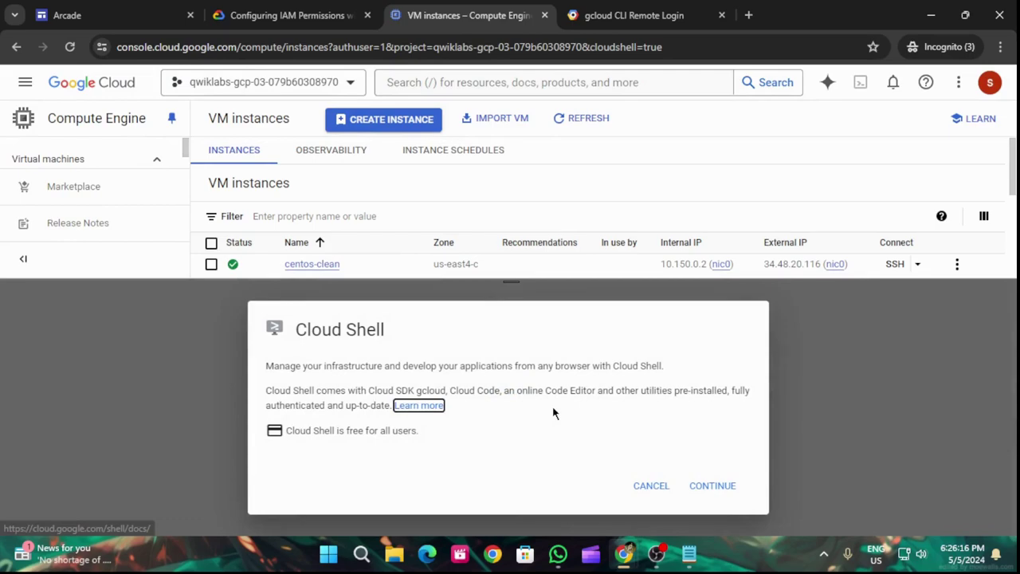
left_click(718, 487)
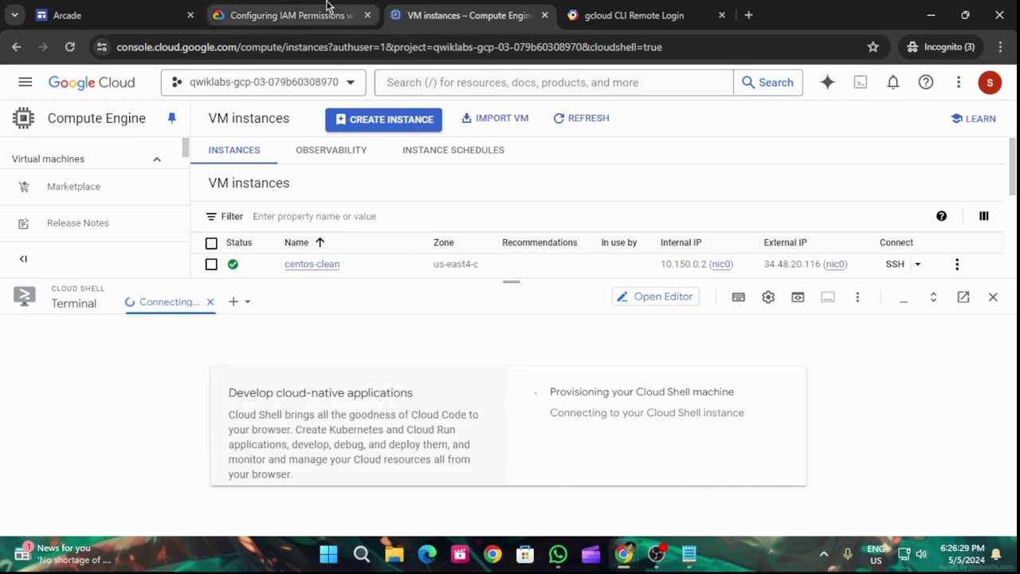
- Copy the region and zone commands from the lab guide again, run them in Cloud Shell and authorize the gcloud calls
left_click(291, 15)
scroll(490, 412, "up", 2)
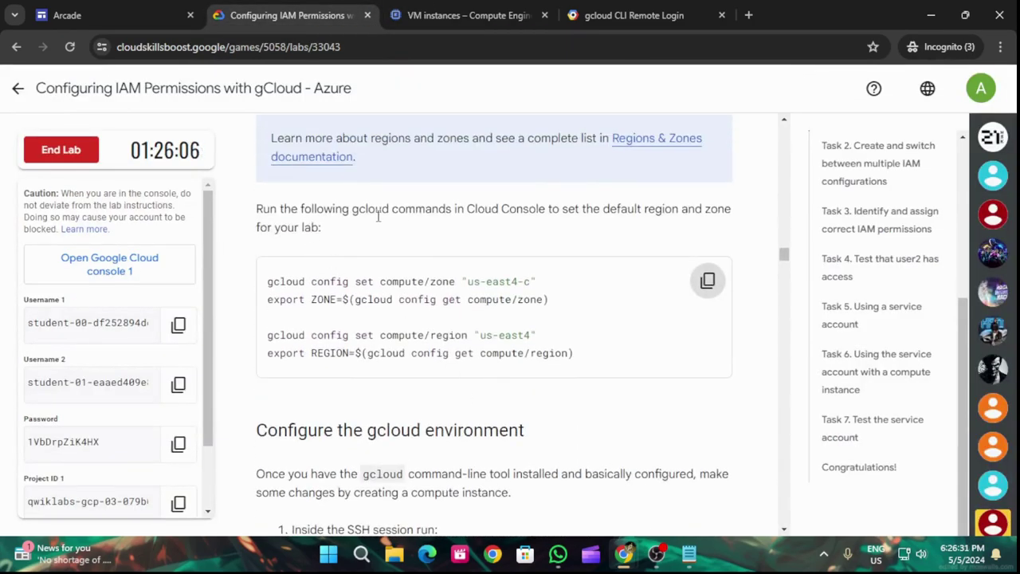
left_click(708, 280)
left_click(514, 8)
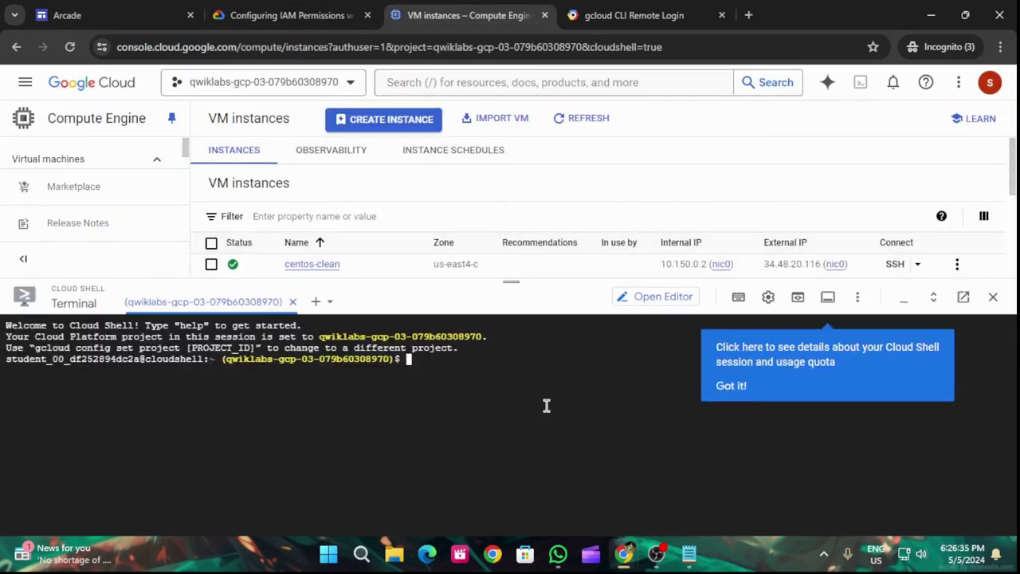
left_click(734, 391)
key("ctrl+v")
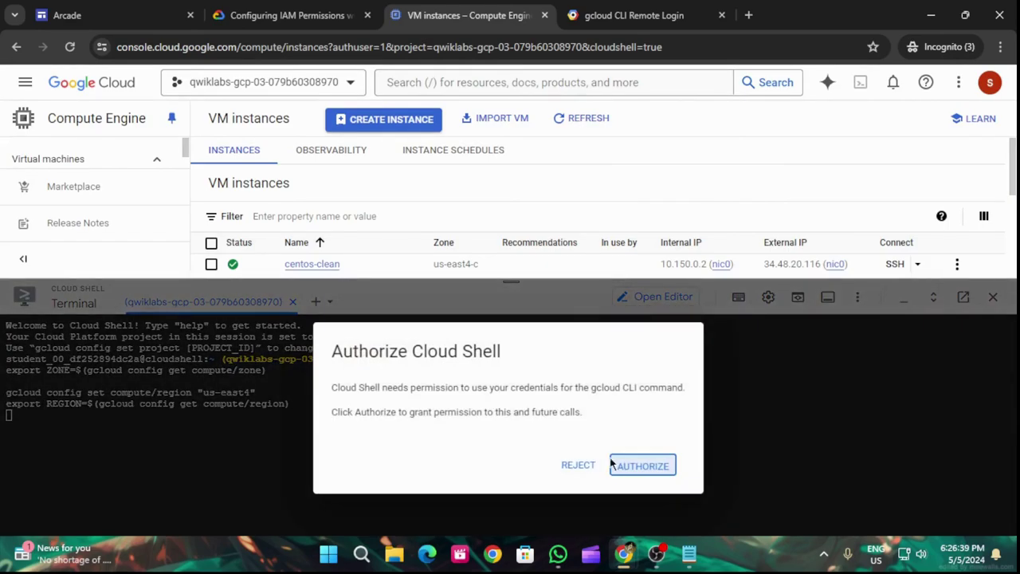
left_click(626, 468)
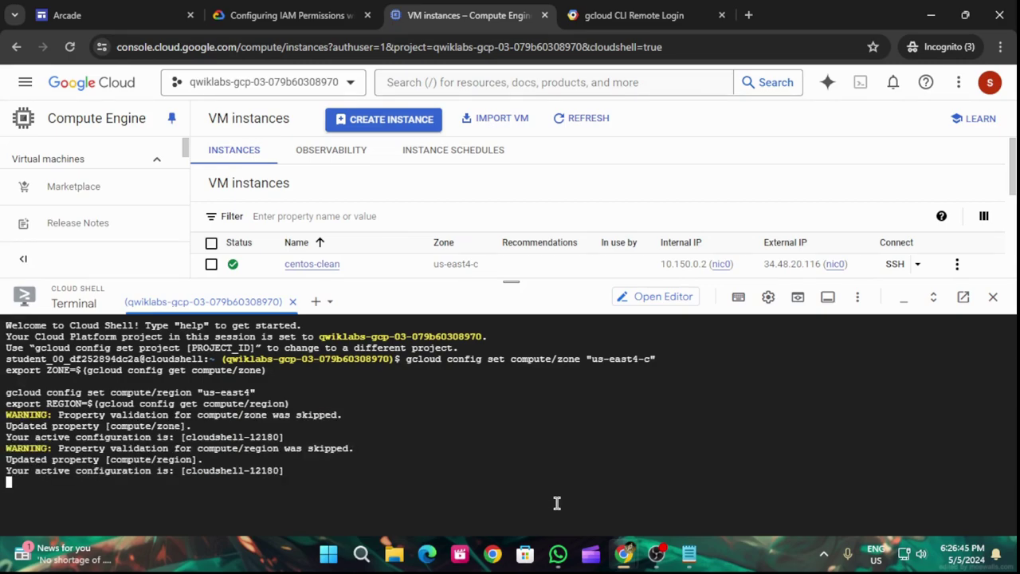
- Copy gcloud compute instances create lab-1 from the lab guide and run it in the centos-clean SSH session
left_click(270, 14)
scroll(629, 382, "down", 3)
left_click(708, 285)
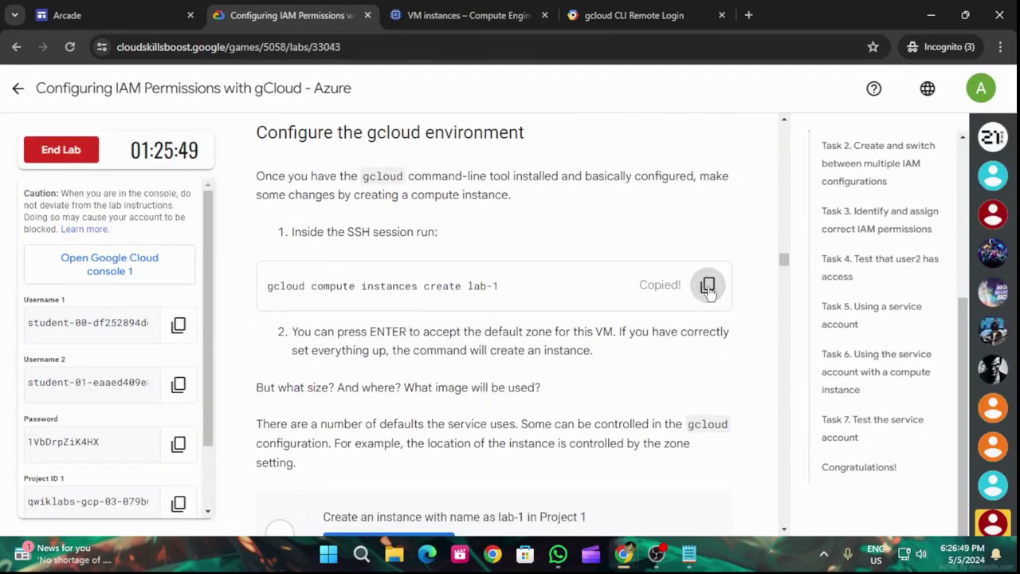
mouse_move(628, 571)
left_click(838, 478)
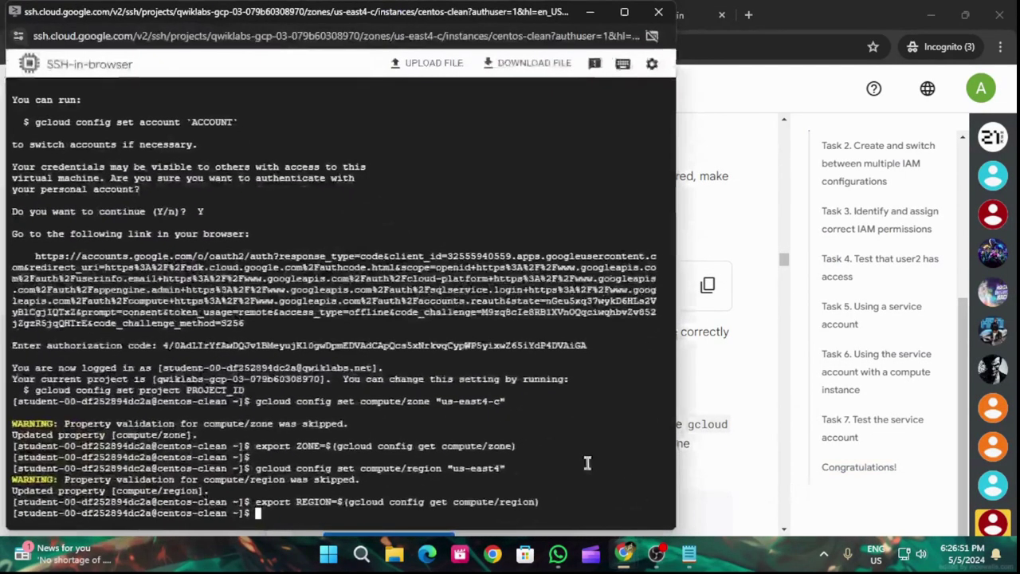
key("ctrl+v")
key("Return")
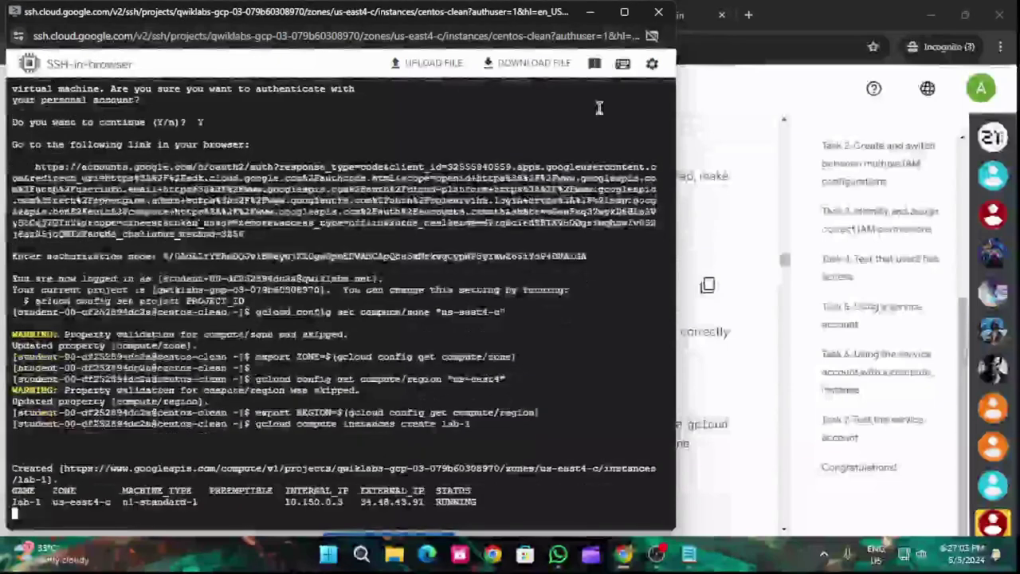
key("Return")
key("Return")
key("Return")
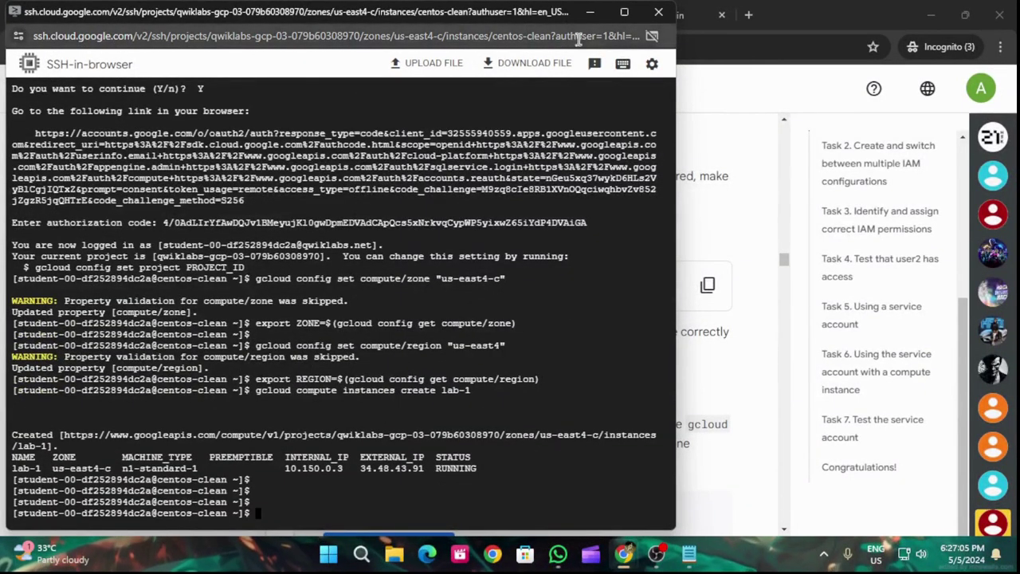
- Check progress on the lab guide task for creating the lab-1 instance in Project 1
left_click(589, 12)
scroll(558, 365, "down", 1)
left_click(388, 322)
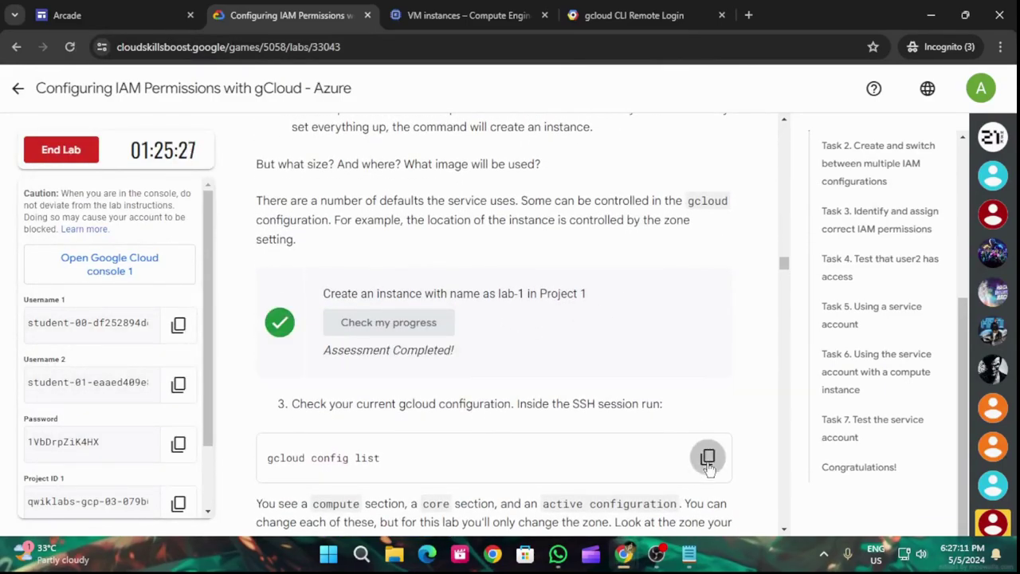
- Copy gcloud config list from the lab guide and run it in the centos-clean SSH session
left_click(708, 458)
scroll(627, 418, "down", 4)
mouse_move(628, 554)
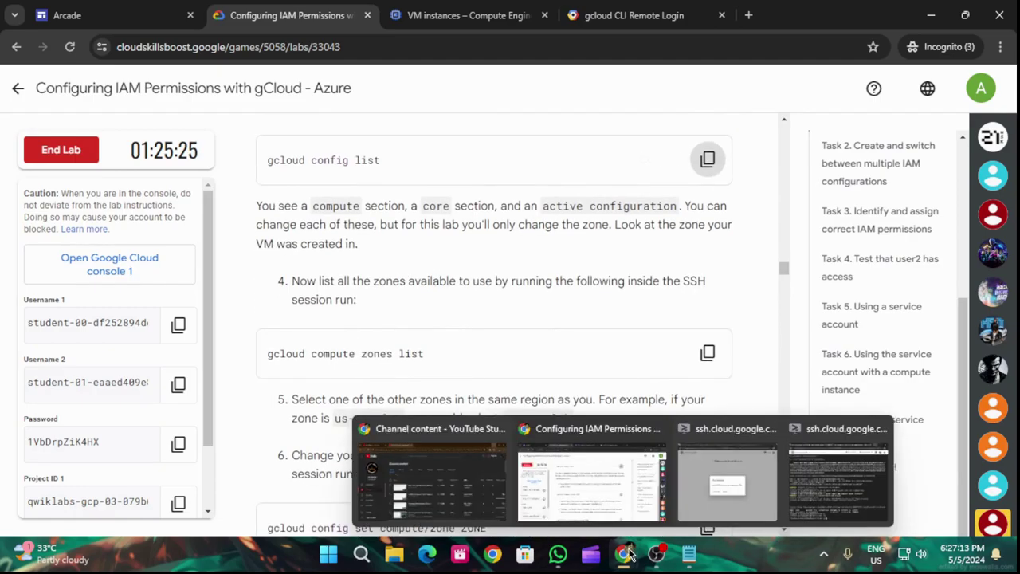
left_click(855, 497)
key("ctrl+v")
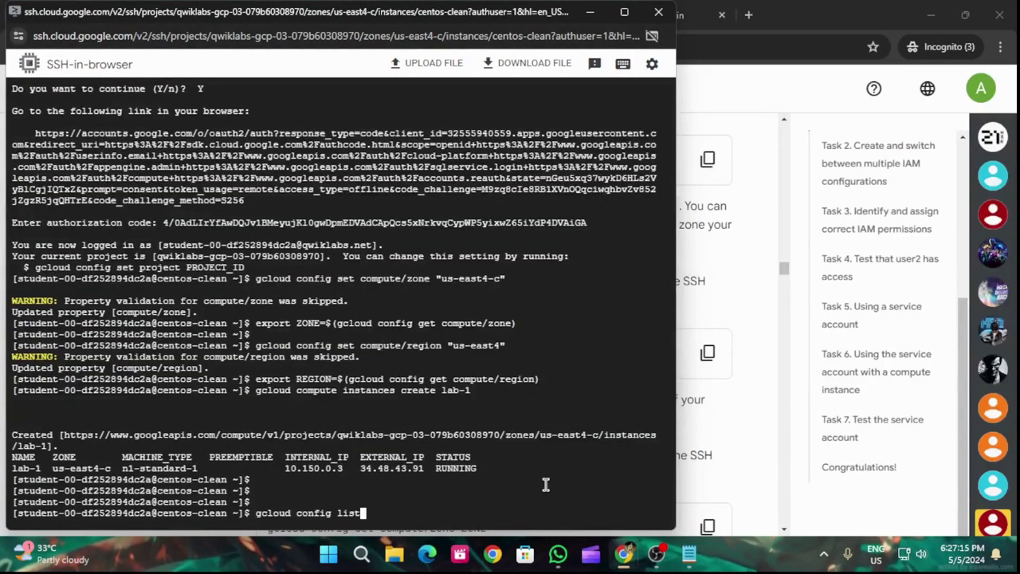
key("Return")
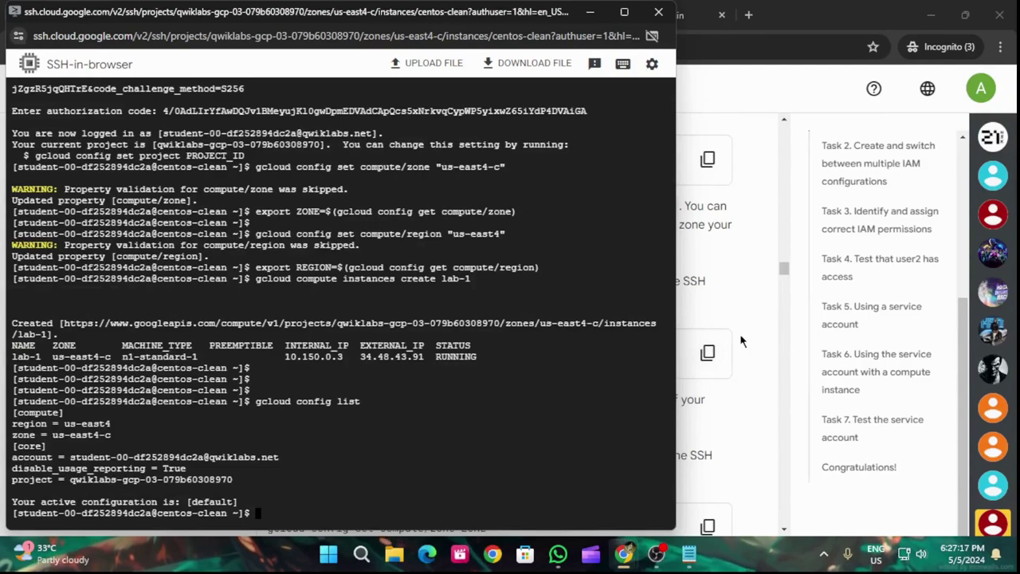
- Compare the listed configuration with the lab guide's notes, then copy the gcloud compute zones list command
left_click(739, 341)
scroll(546, 399, "up", 2)
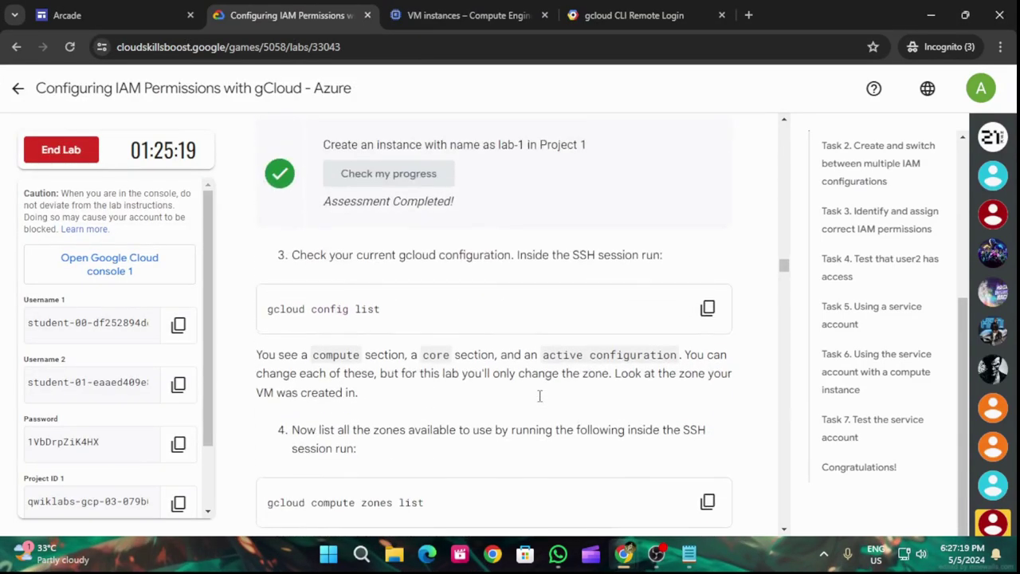
mouse_move(624, 554)
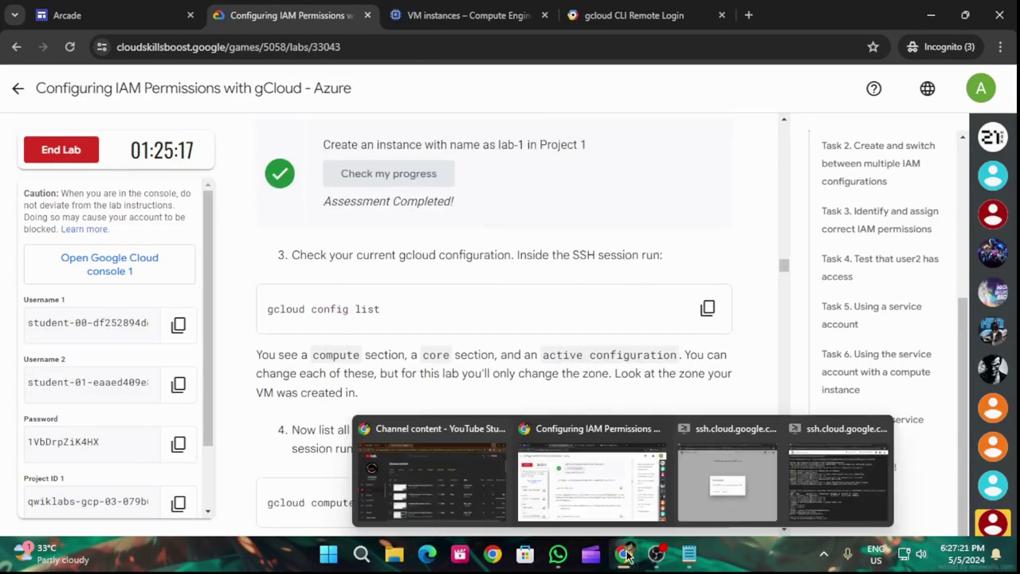
left_click(813, 468)
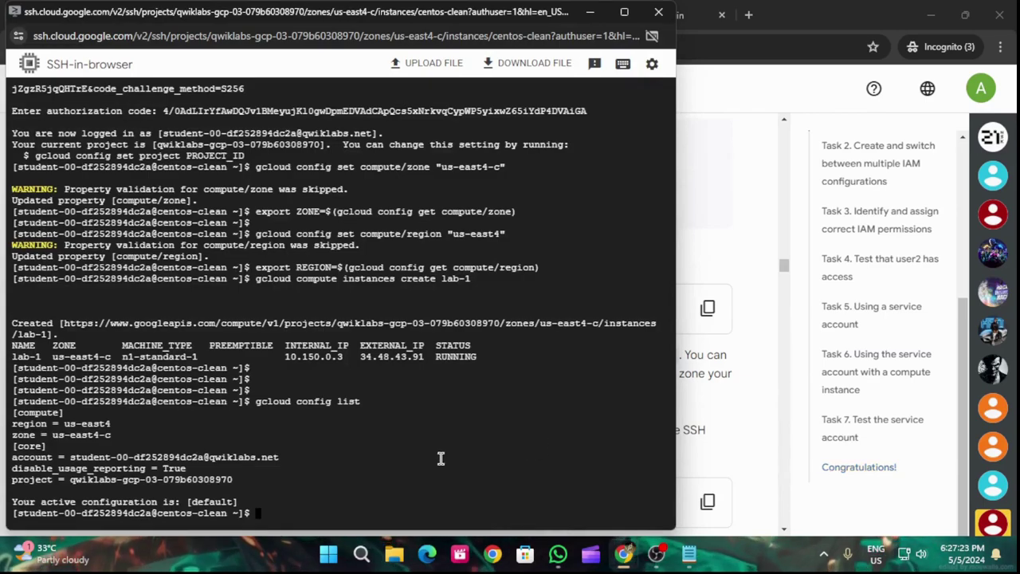
left_click(717, 427)
scroll(716, 427, "down", 4)
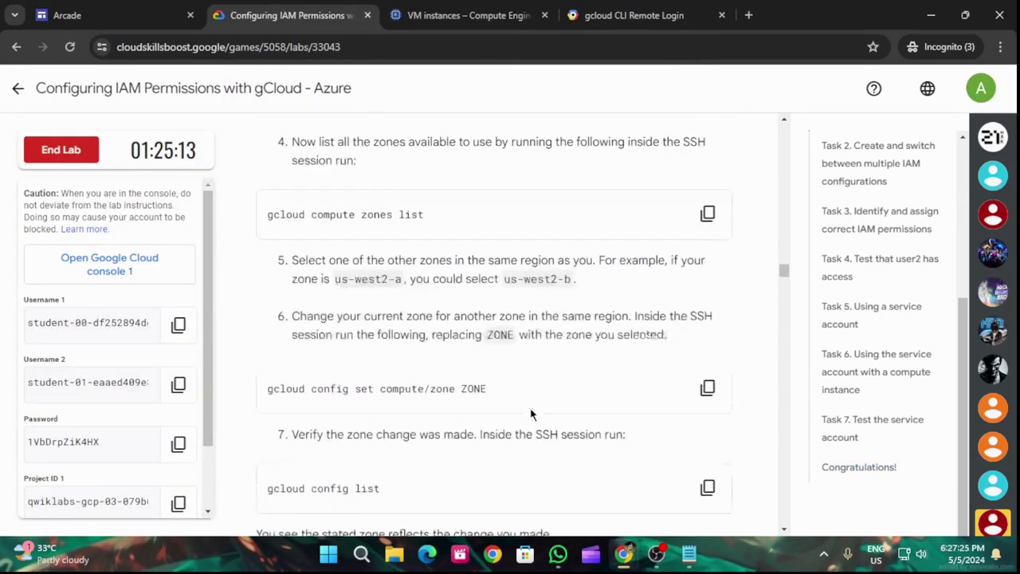
left_click(709, 205)
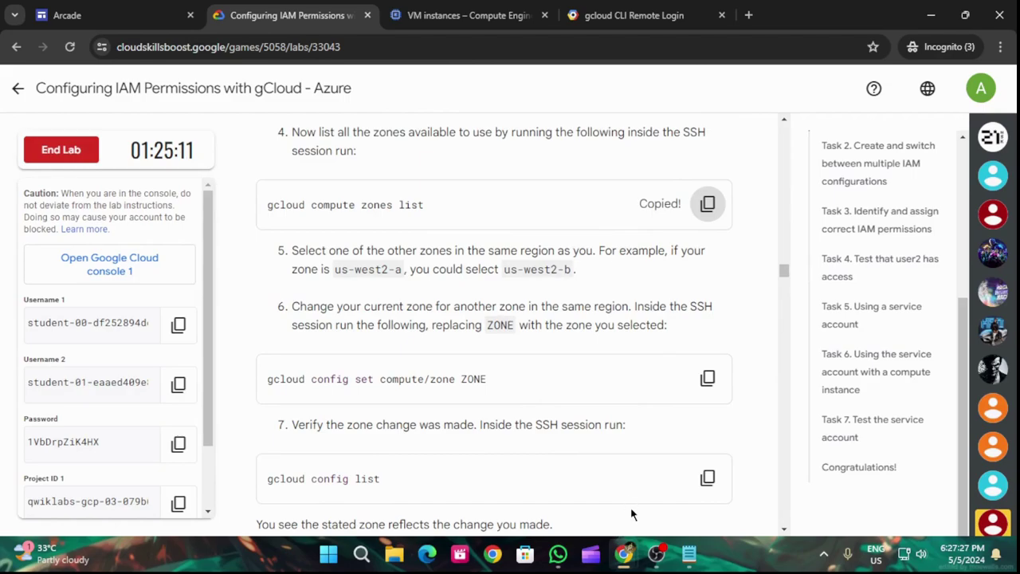
- Run the copied gcloud compute zones list command in the centos-clean SSH session
mouse_move(624, 553)
left_click(824, 467)
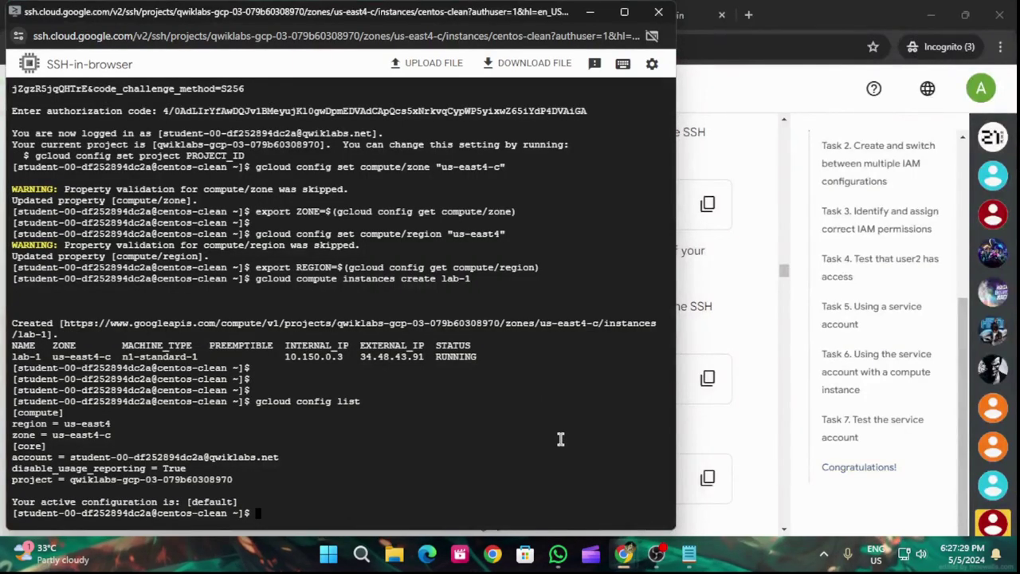
key("ctrl+v")
key("Return")
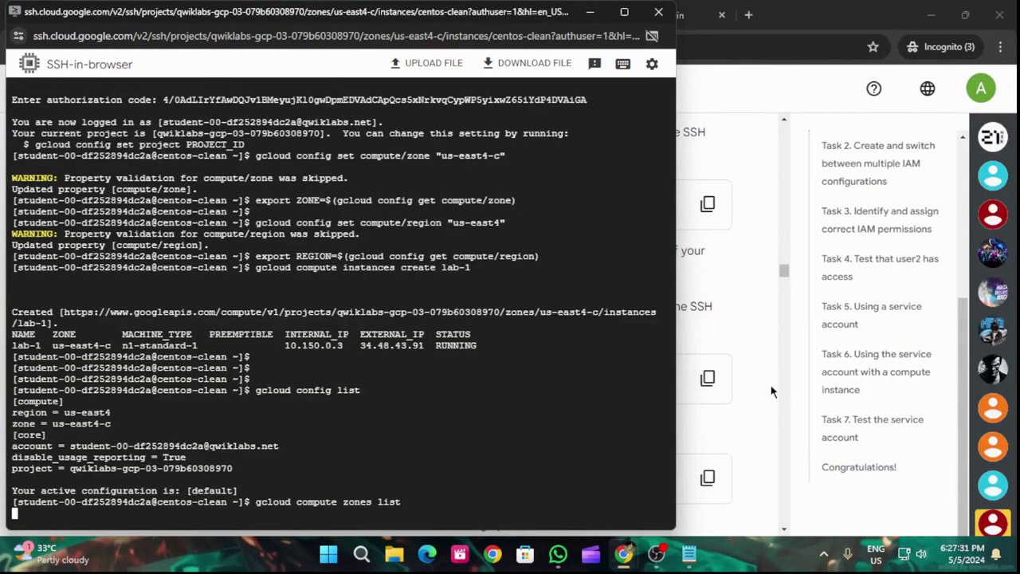
- Return to the lab guide and check progress on the Update the default zone task
left_click(777, 399)
scroll(773, 398, "up", 3)
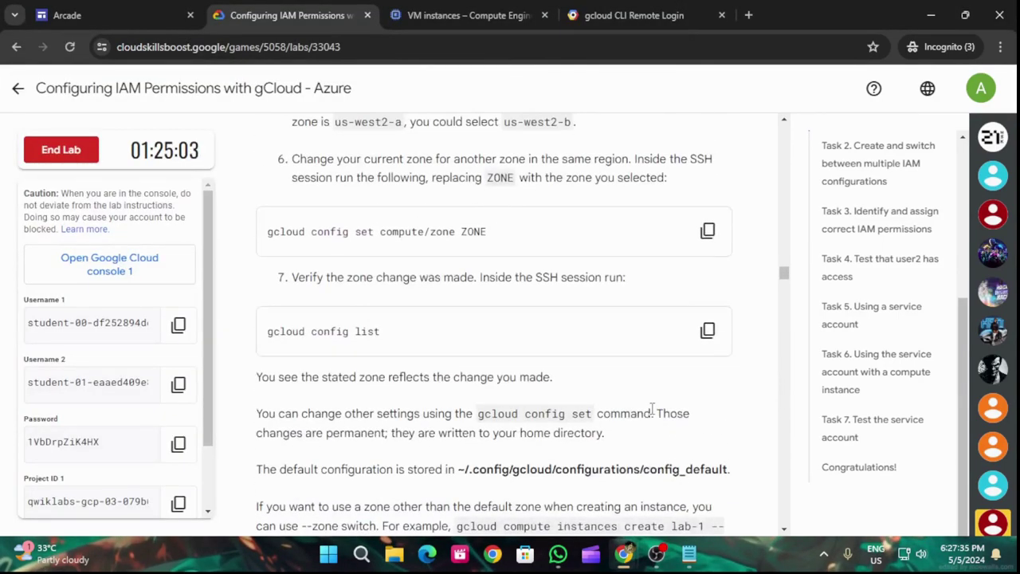
scroll(652, 409, "down", 3)
left_click(388, 405)
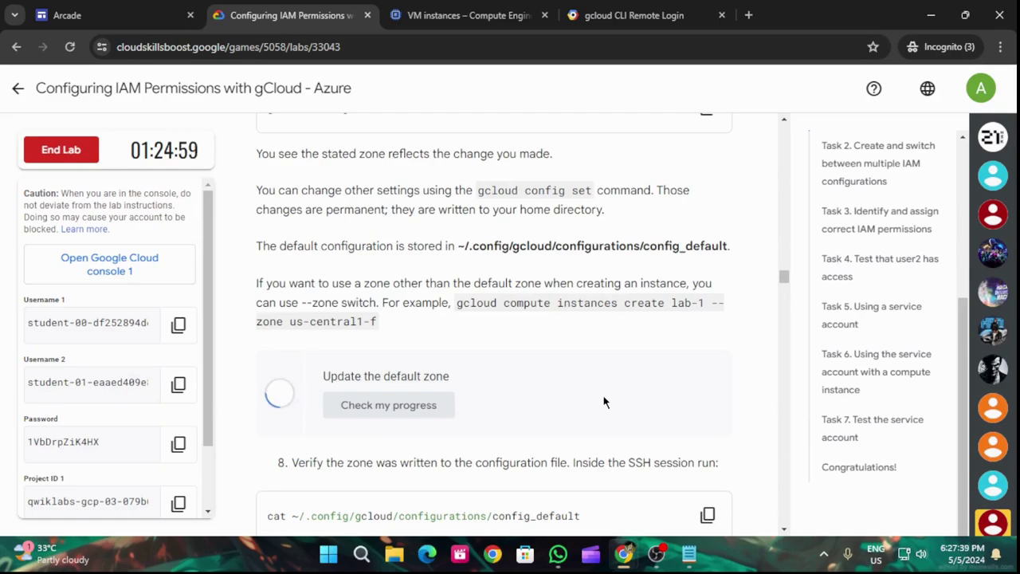
- Copy gcloud config list from step 7 of the lab guide and run it in the centos-clean SSH session
scroll(573, 402, "up", 2)
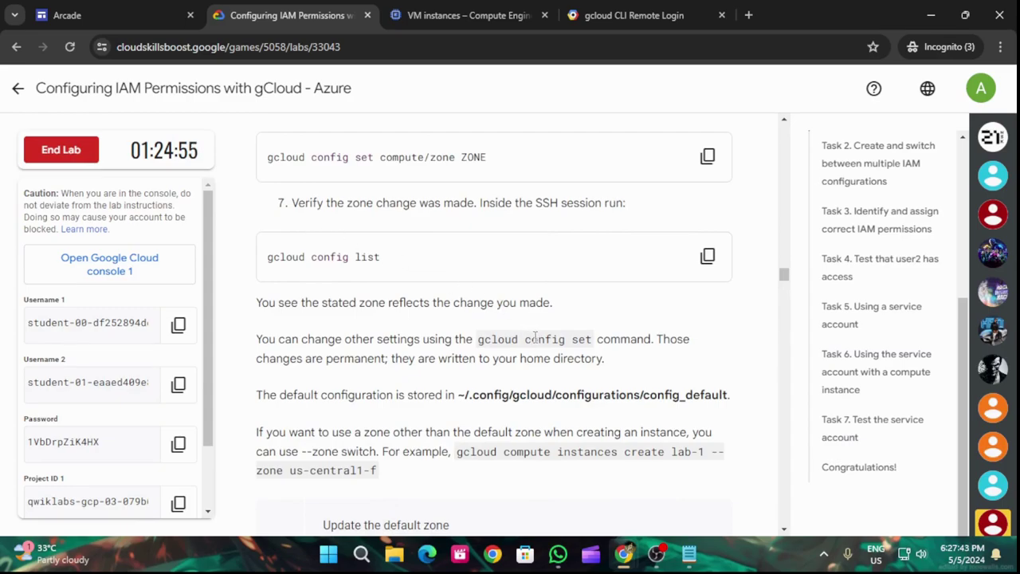
left_click(708, 256)
scroll(568, 448, "down", 1)
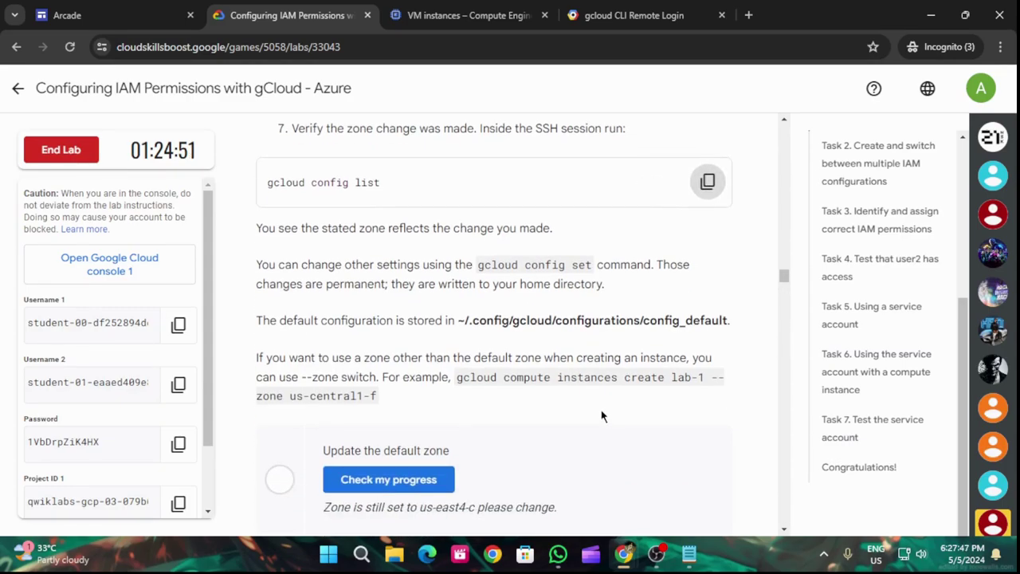
left_click(984, 427)
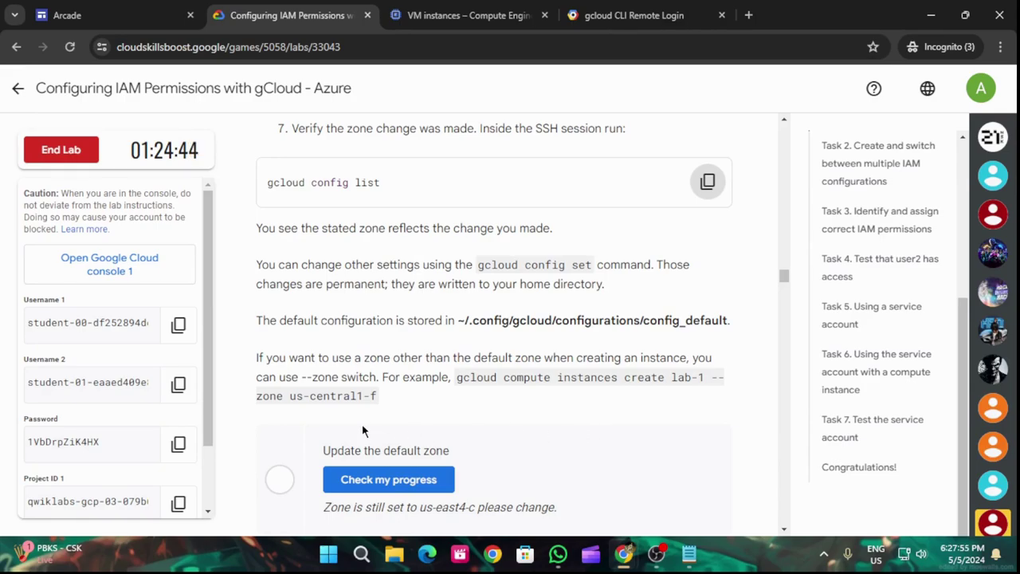
mouse_move(624, 553)
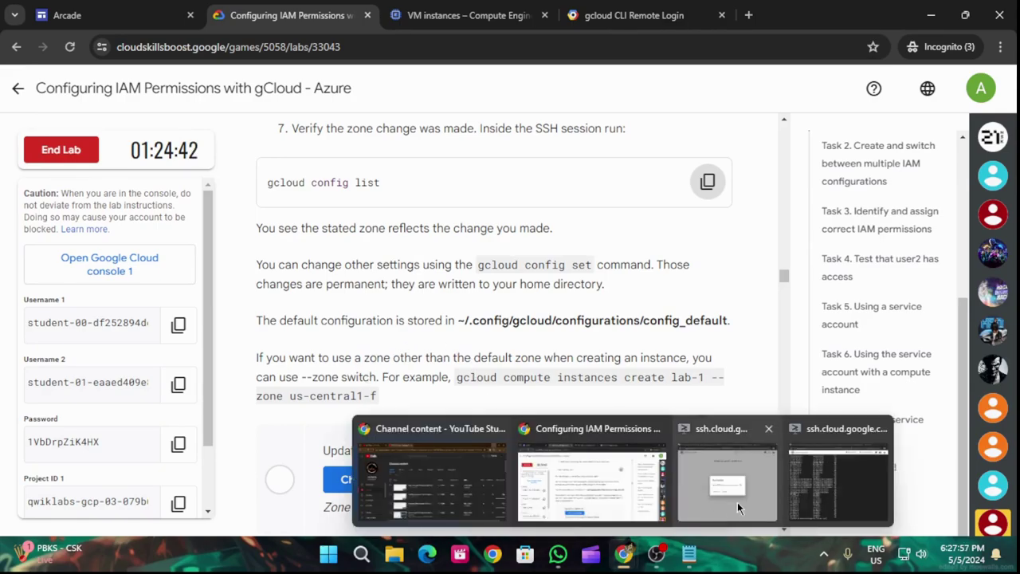
left_click(728, 495)
type("gcloud config list")
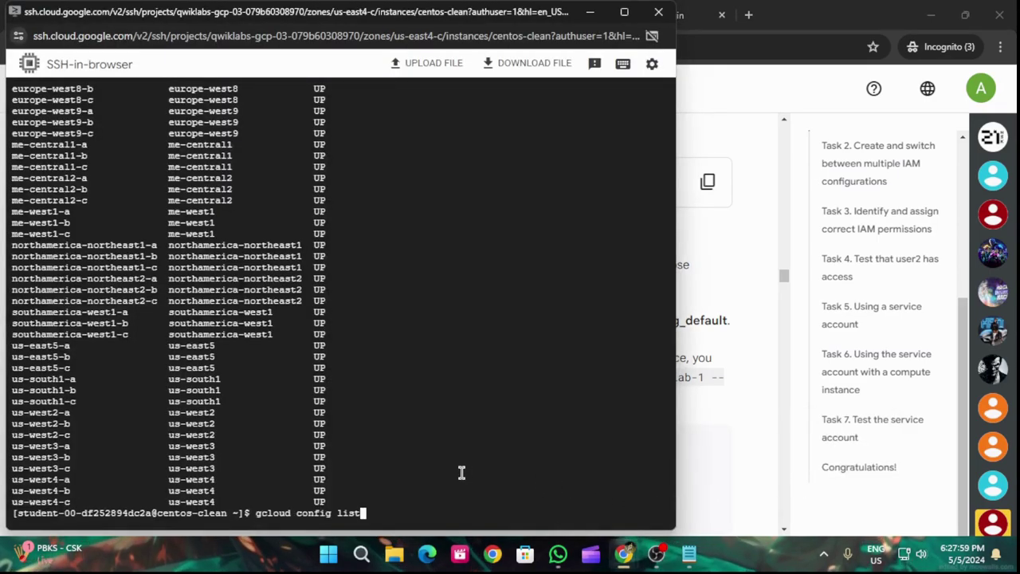
key("Return")
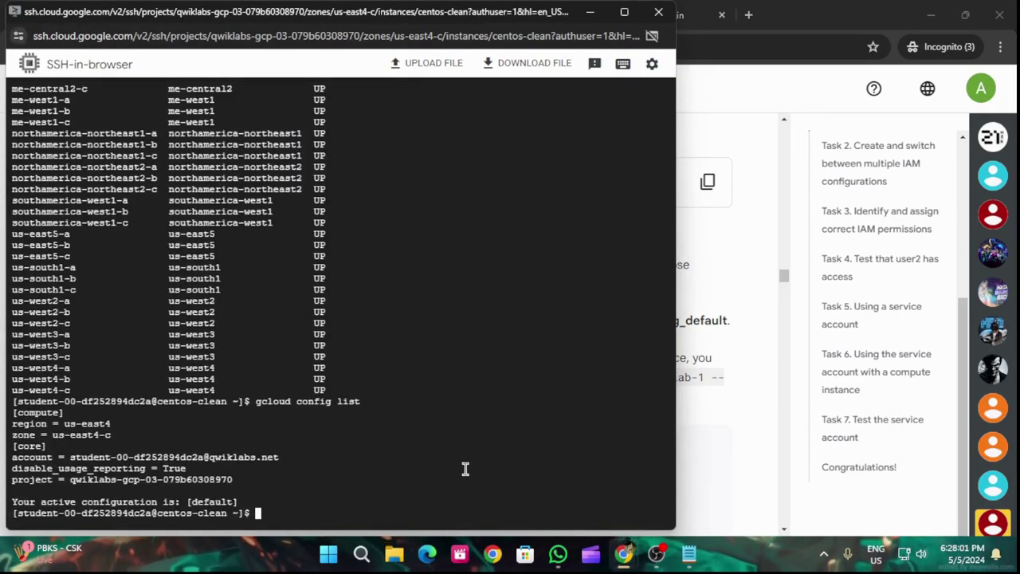
- Recheck progress on the Update the default zone task in the lab guide
left_click(730, 420)
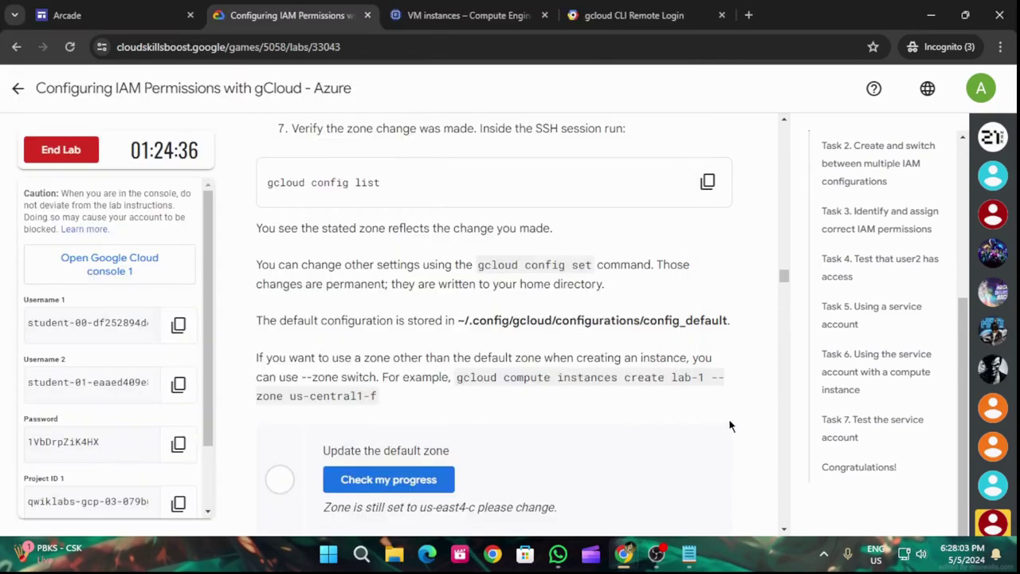
left_click(445, 476)
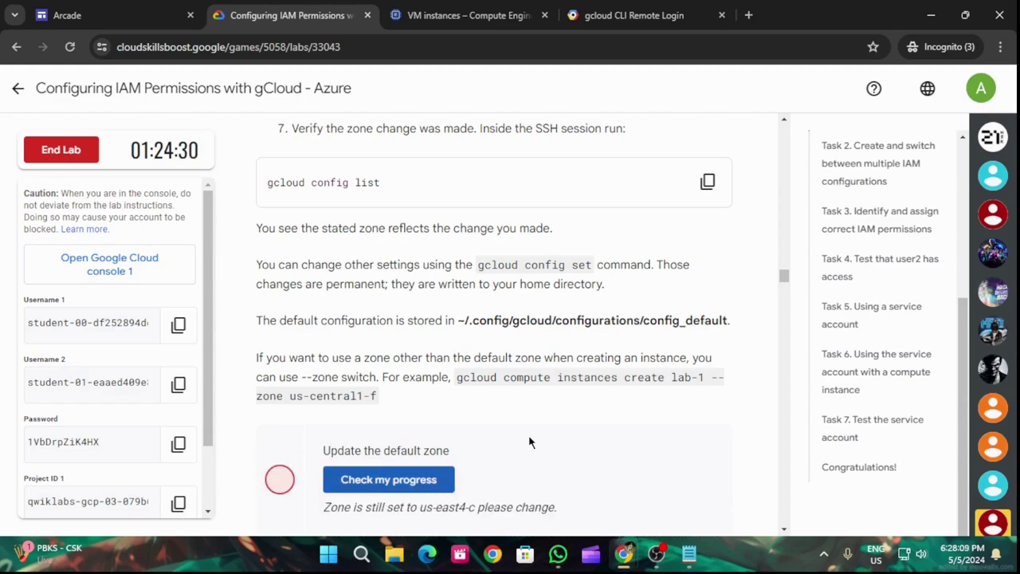
scroll(528, 435, "down", 1)
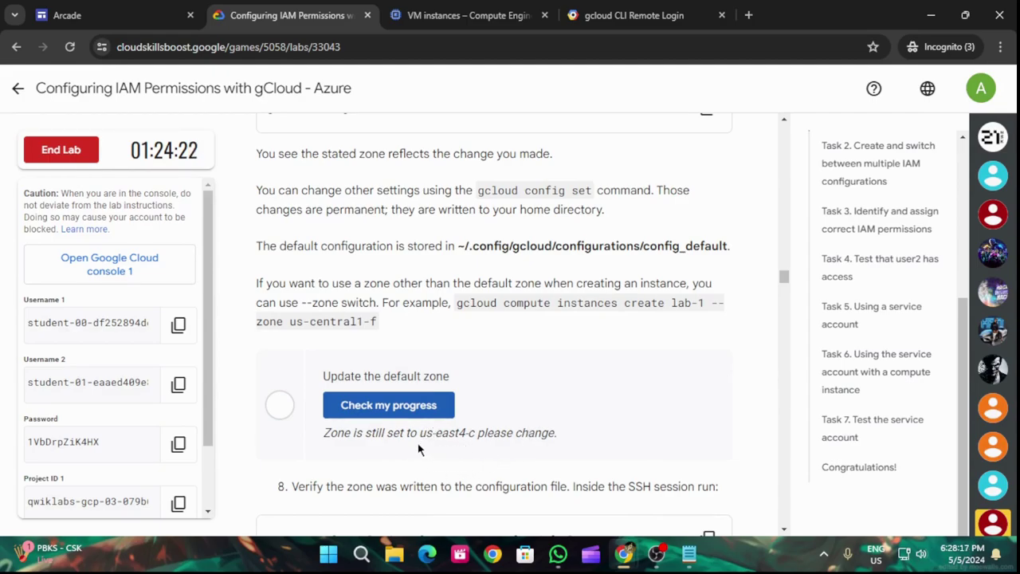
- Copy the example command gcloud compute instances create lab-1 --zone us-central1-f from the guide and run it in the SSH session
left_click_drag(458, 303, 376, 322)
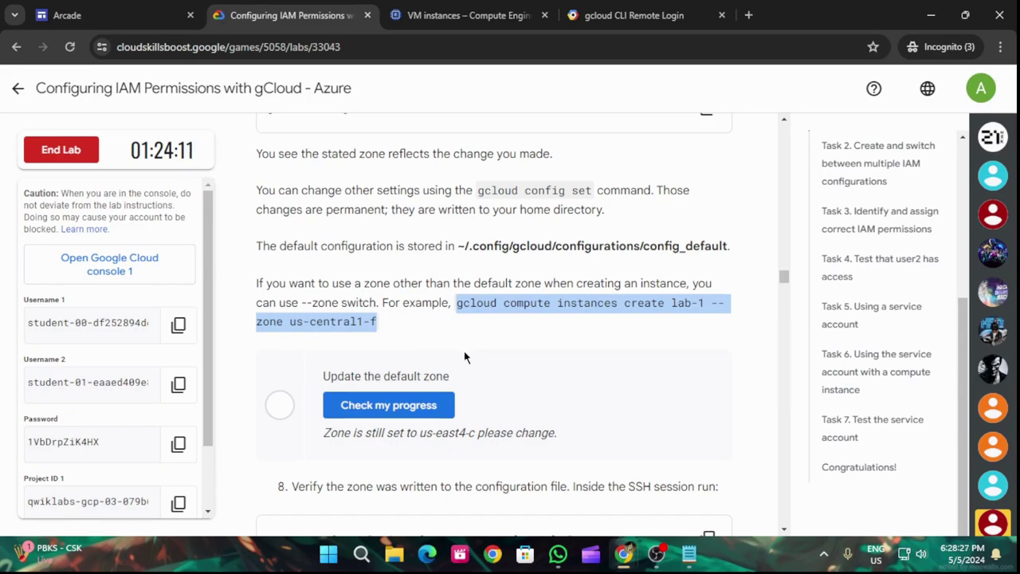
mouse_move(624, 553)
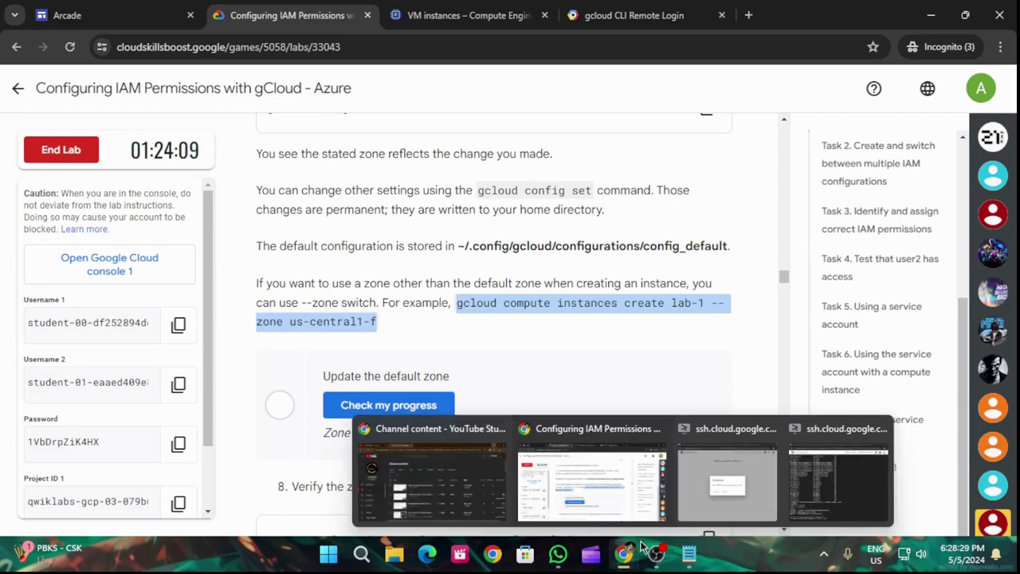
left_click(830, 479)
key("ctrl+v")
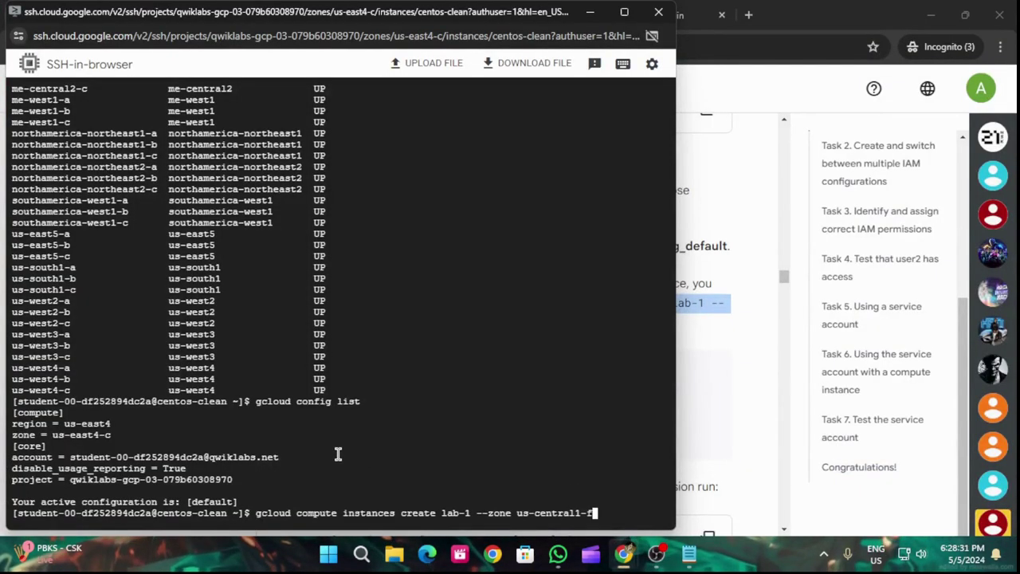
key("Return")
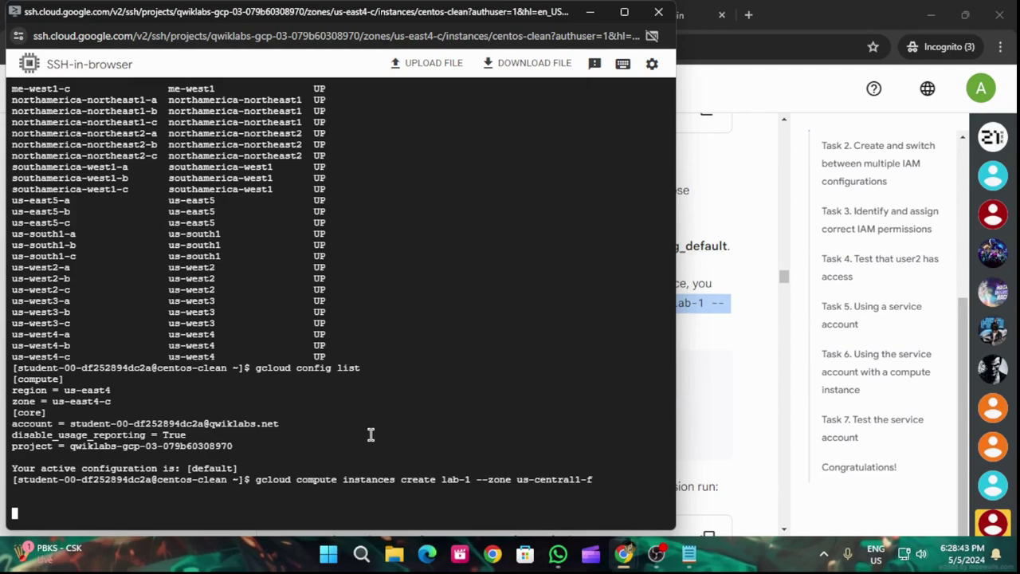
- Check the Update the default zone task again in the lab guide
left_click(705, 383)
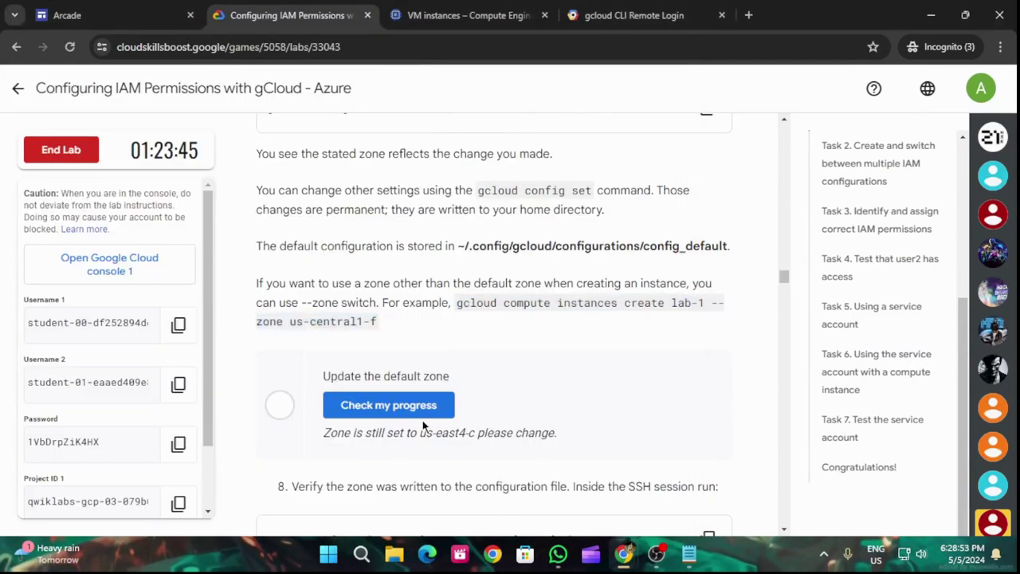
left_click(388, 405)
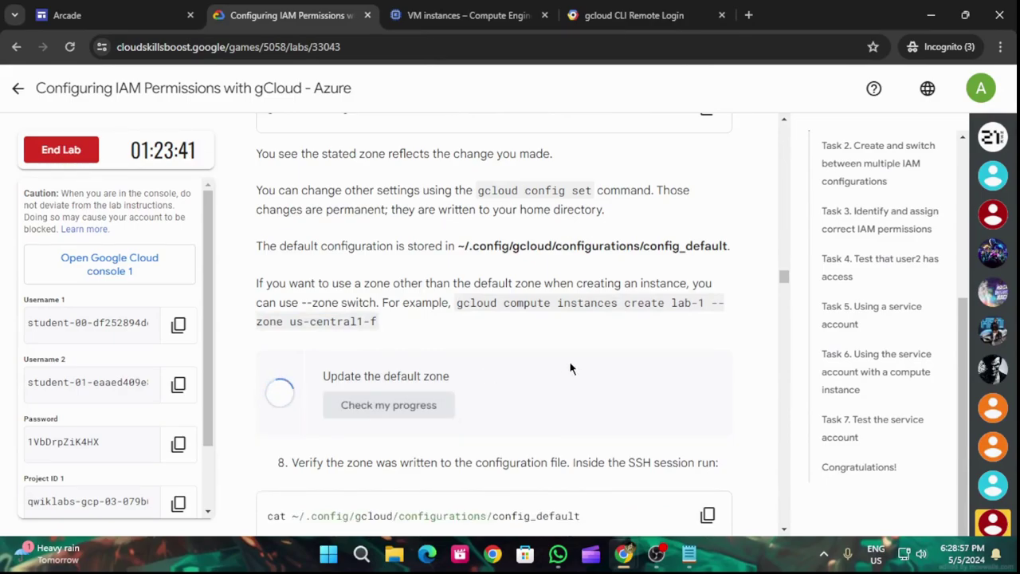
scroll(569, 364, "down", 2)
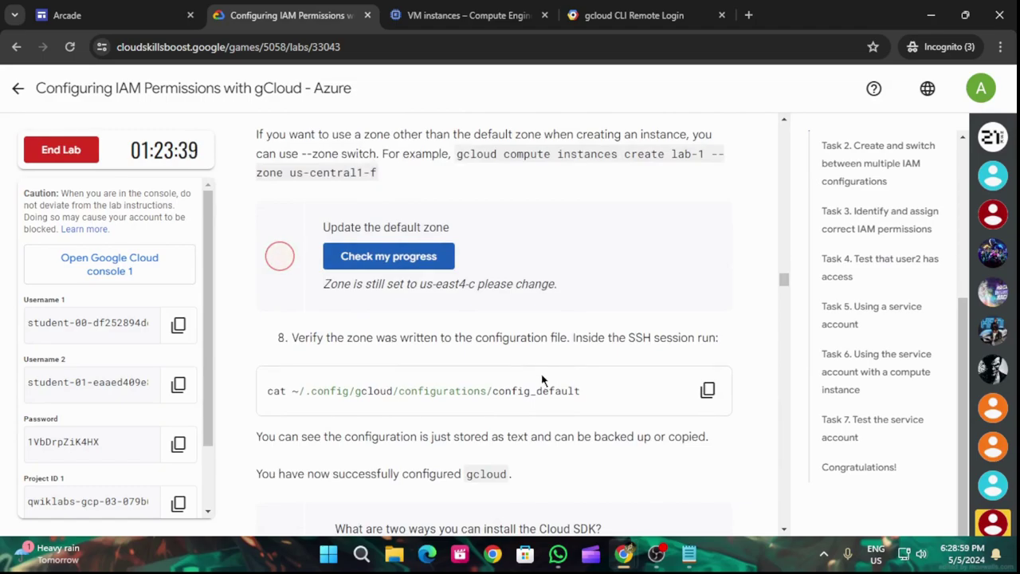
- Copy gcloud config set compute/zone from step 6 of the lab guide, leaving out the ZONE placeholder
scroll(542, 380, "up", 5)
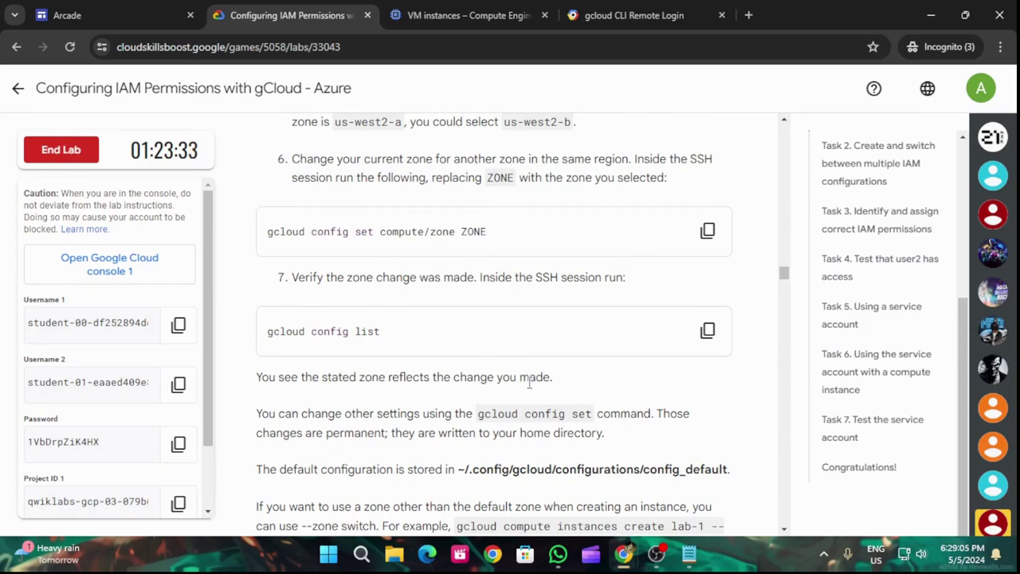
scroll(528, 383, "up", 2)
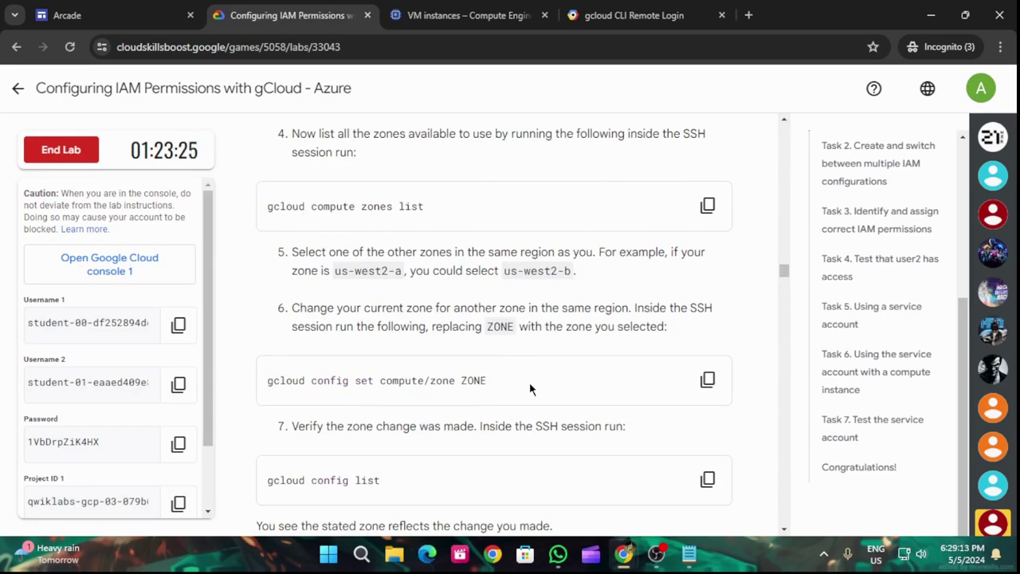
left_click_drag(269, 381, 450, 380)
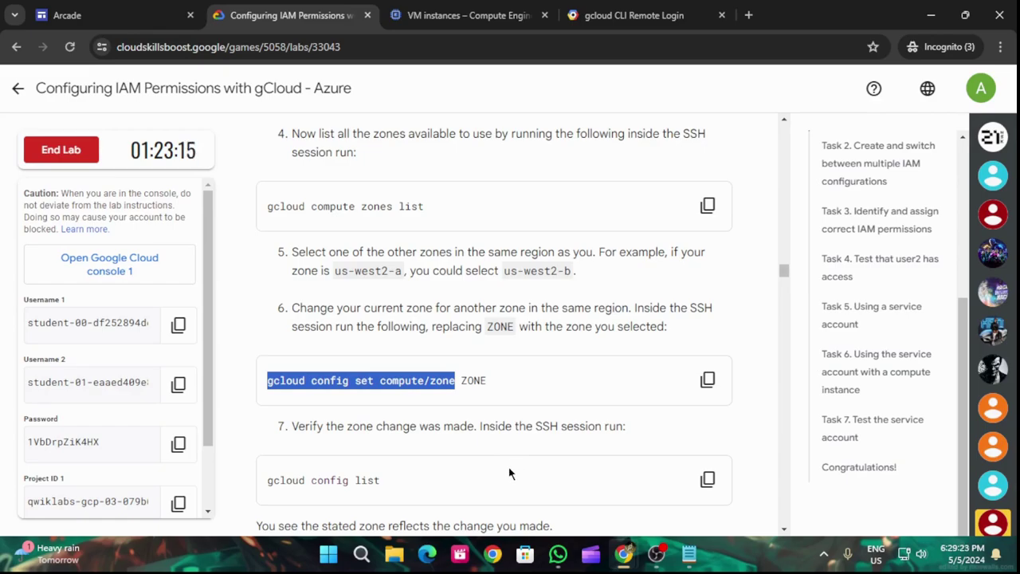
scroll(528, 412, "down", 4)
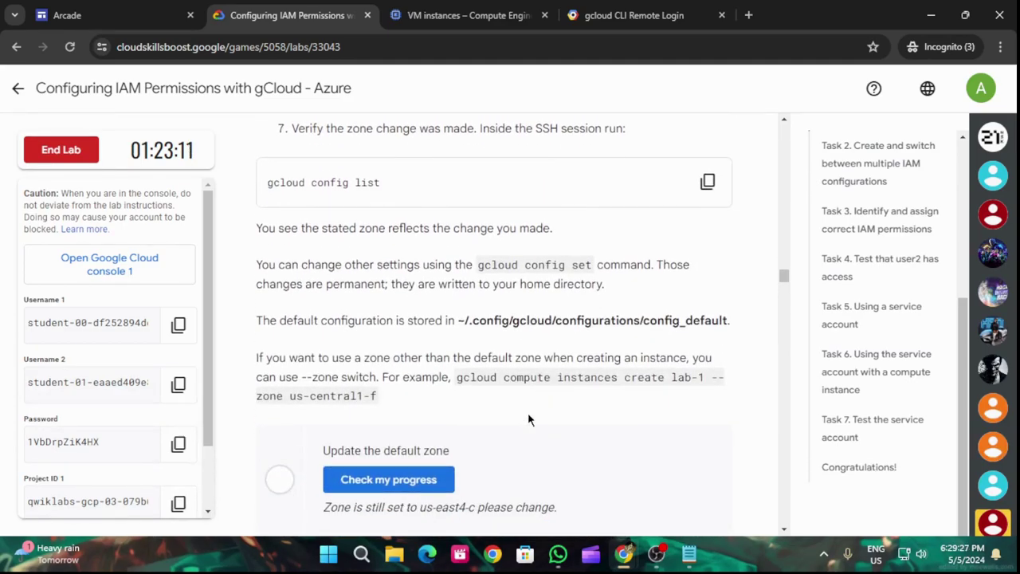
scroll(528, 414, "up", 3)
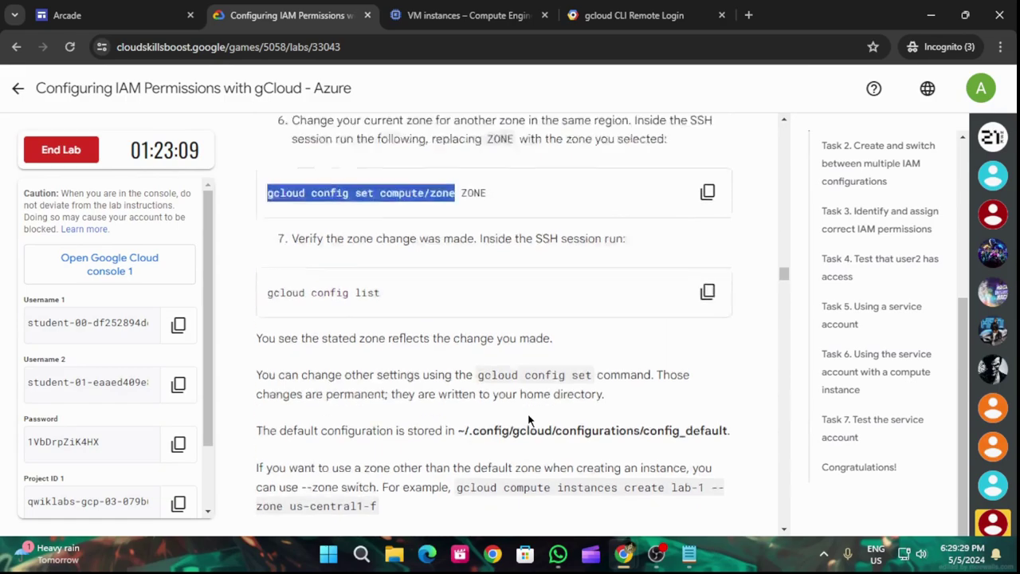
scroll(528, 421, "up", 1)
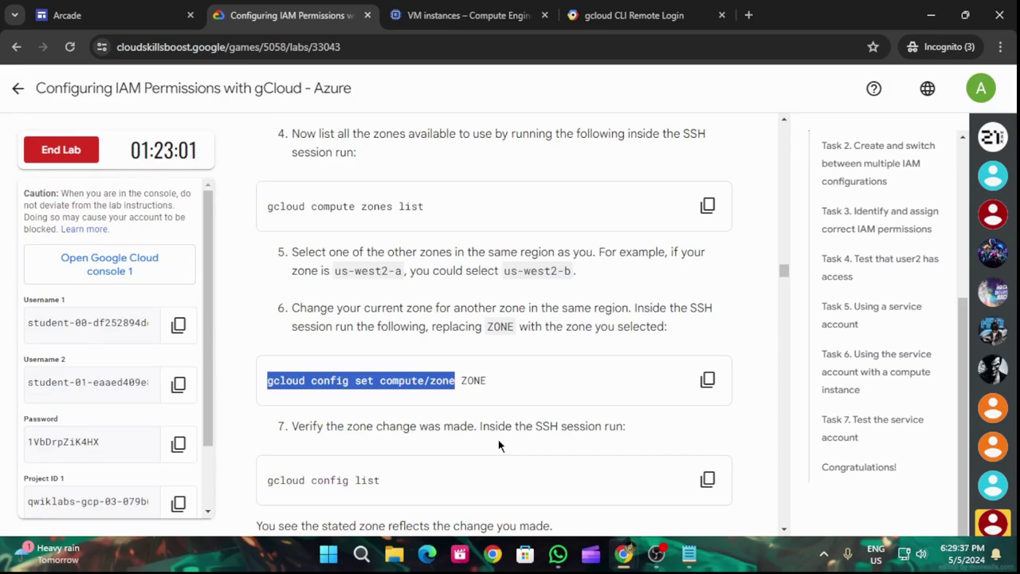
scroll(498, 446, "down", 2)
- Run gcloud config set compute/zone us-east5-b in the centos-clean SSH session, taking the zone name from the zones list
mouse_move(623, 553)
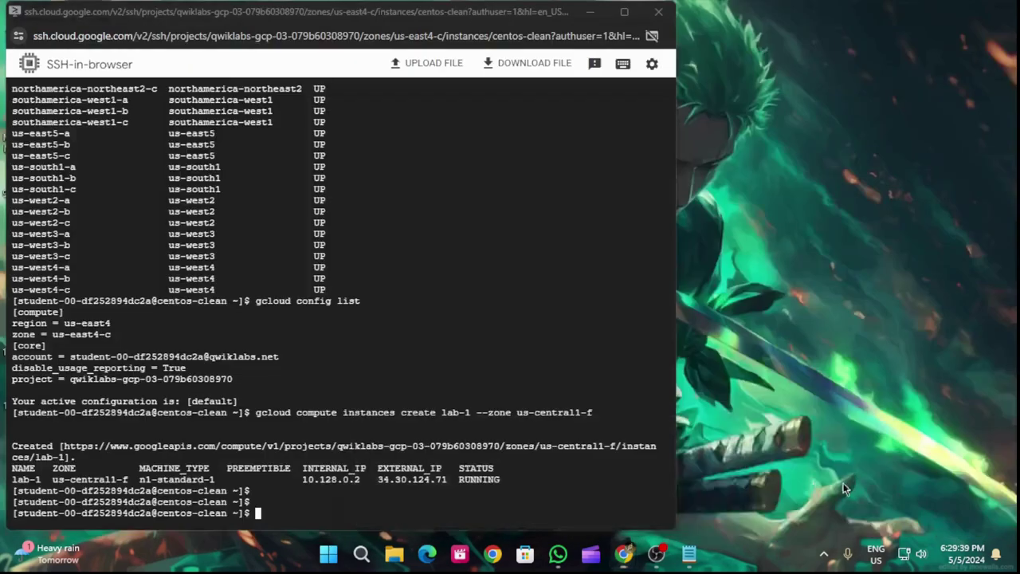
left_click(838, 478)
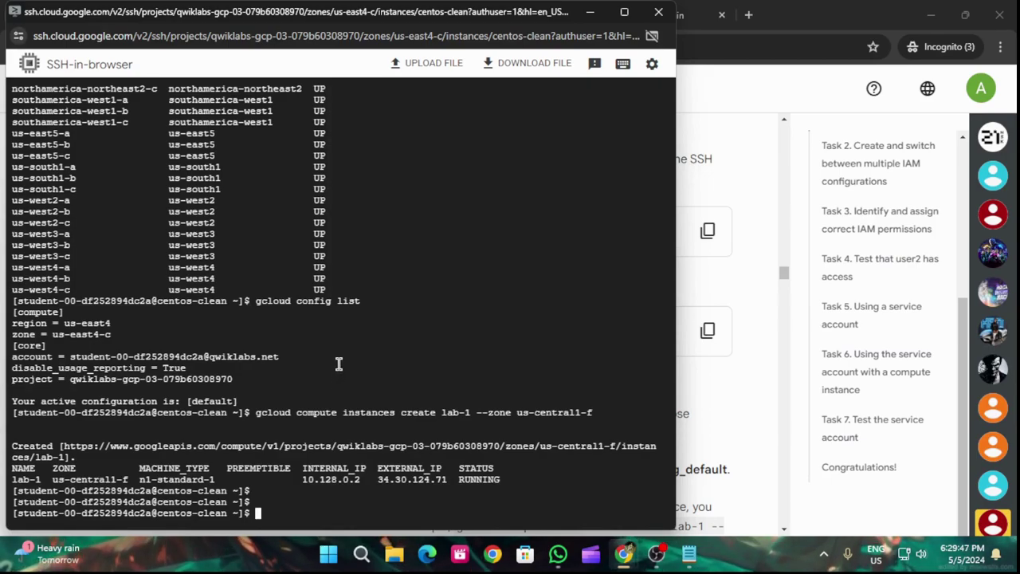
type("gcloud config set compute/zone")
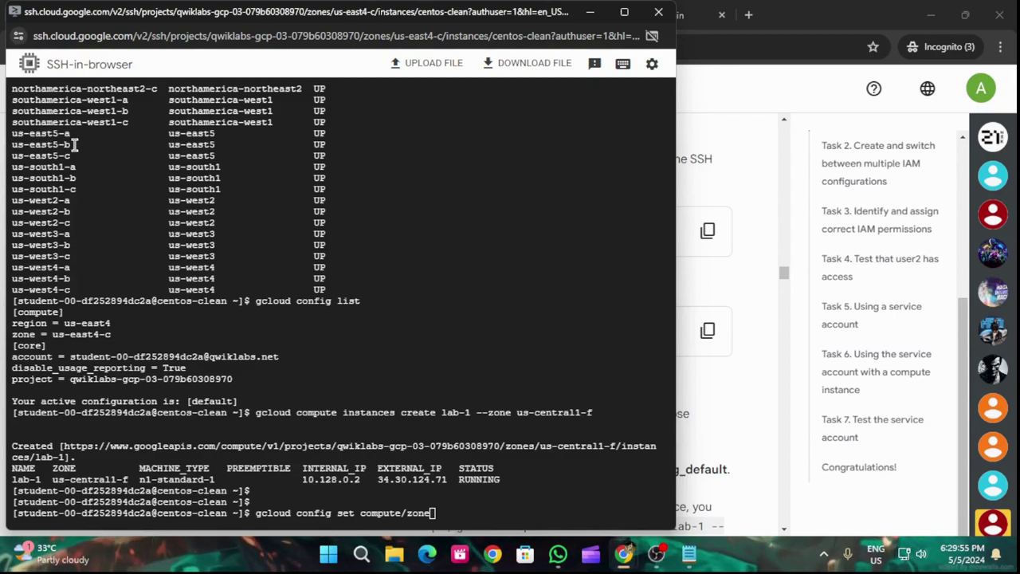
left_click_drag(69, 143, 11, 145)
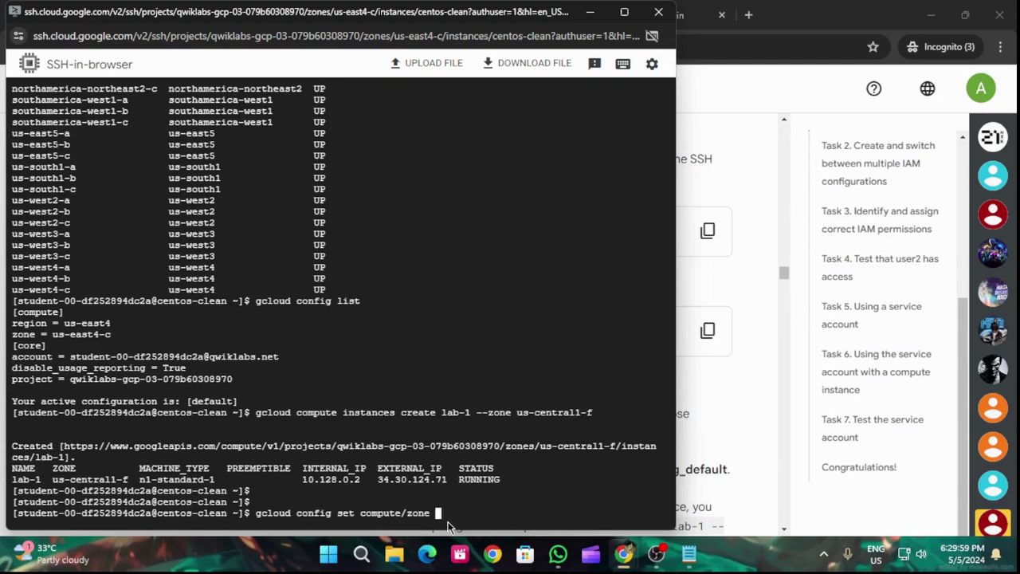
type("us-east5-b")
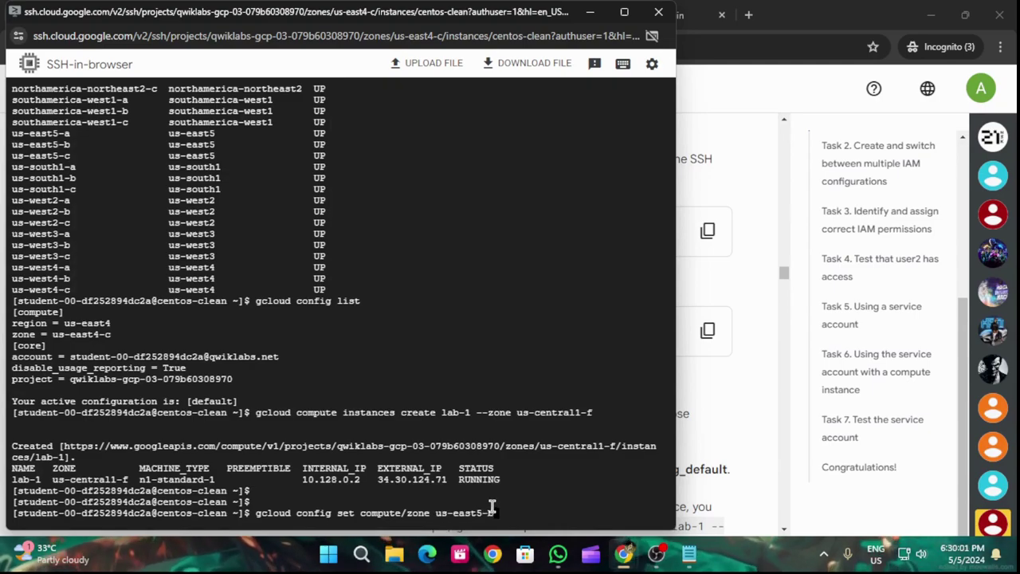
key("Return")
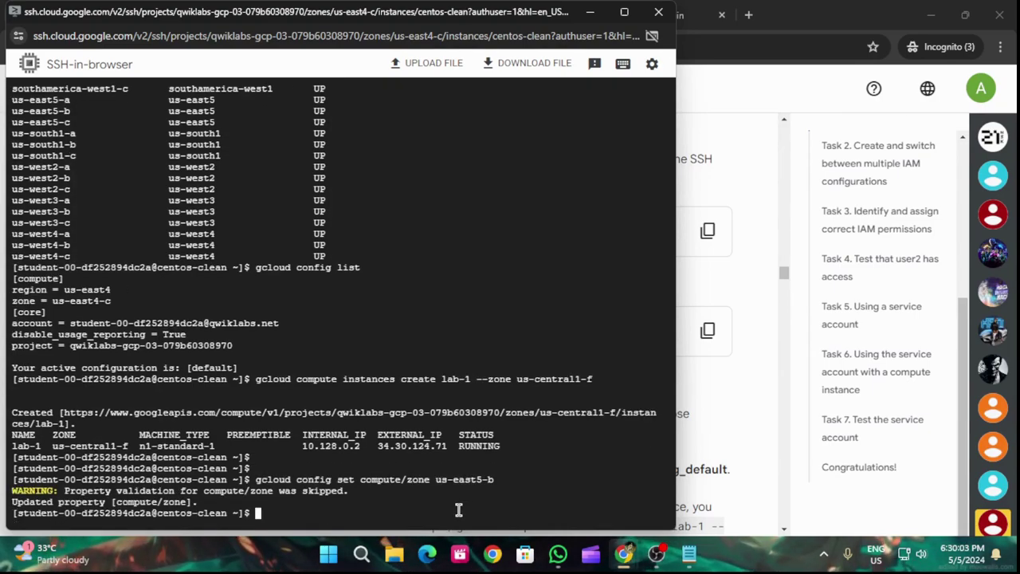
- Check progress on the Update the default zone task and go on to step 8 of the lab guide
left_click(774, 398)
scroll(489, 480, "down", 3)
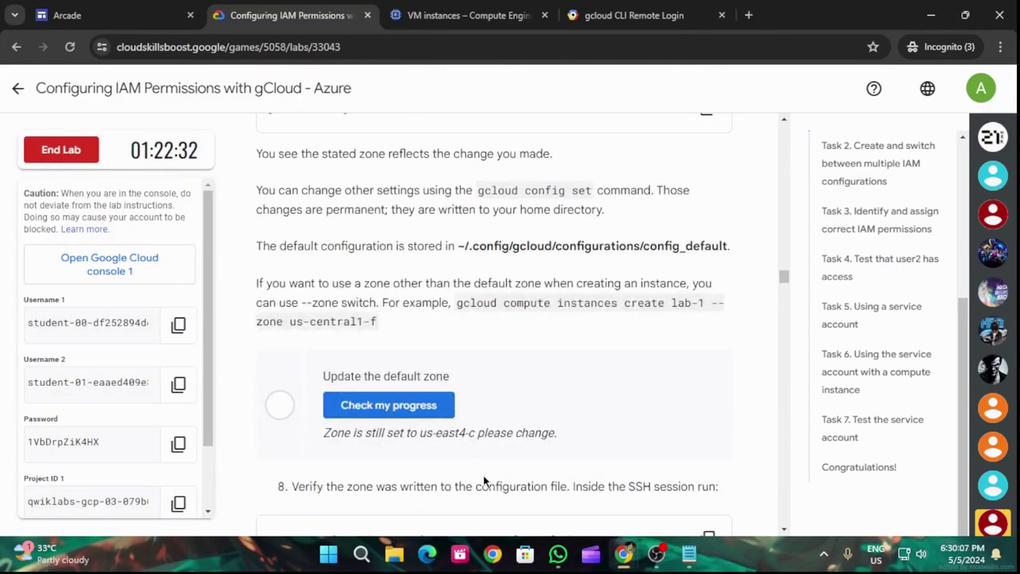
left_click(426, 404)
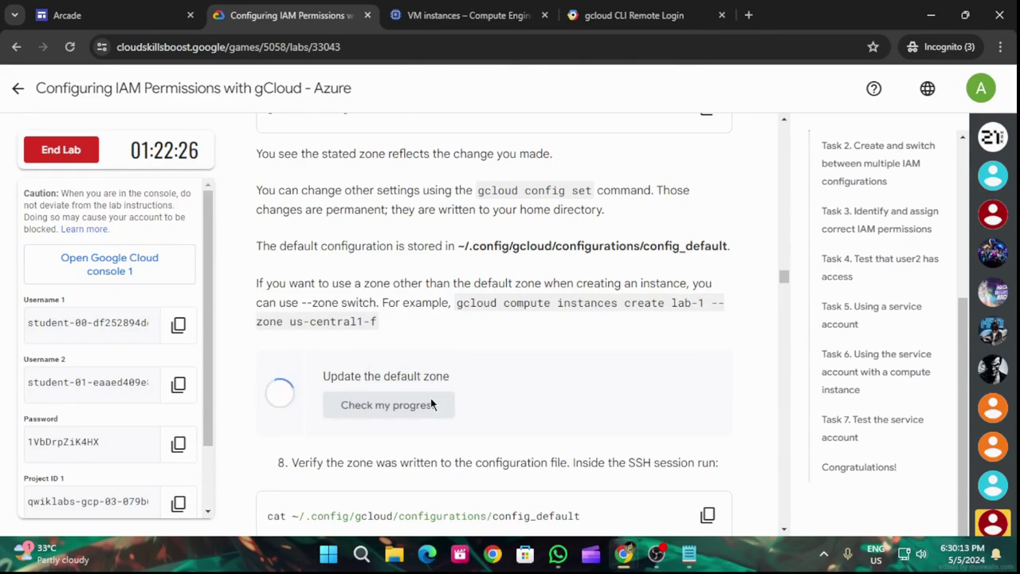
scroll(430, 397, "down", 3)
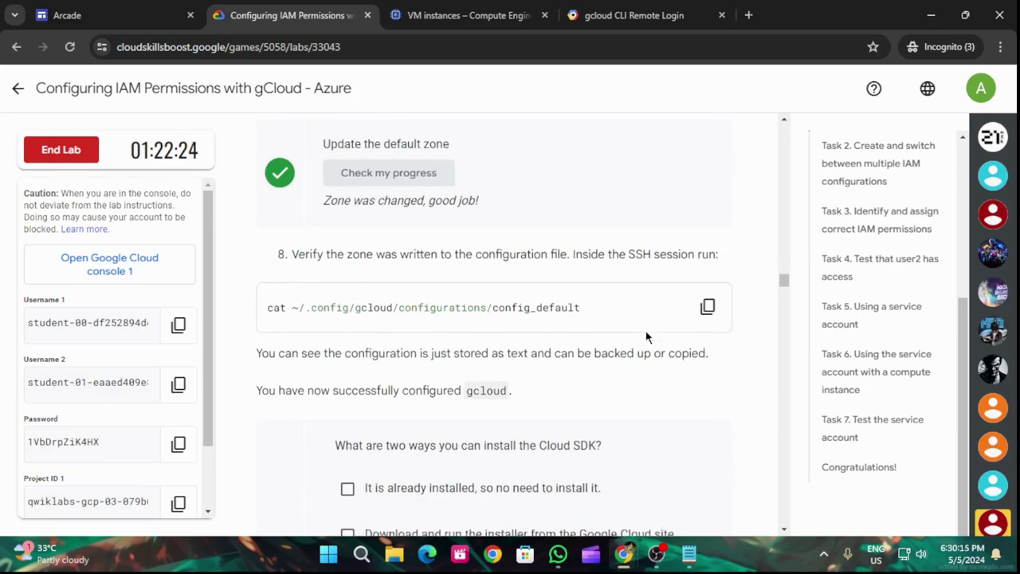
- Copy the step 8 command from the lab guide and run cat ~/.config/gcloud/configurations/config_default in the centos-clean SSH session
scroll(646, 337, "down", 1)
left_click(709, 240)
mouse_move(624, 553)
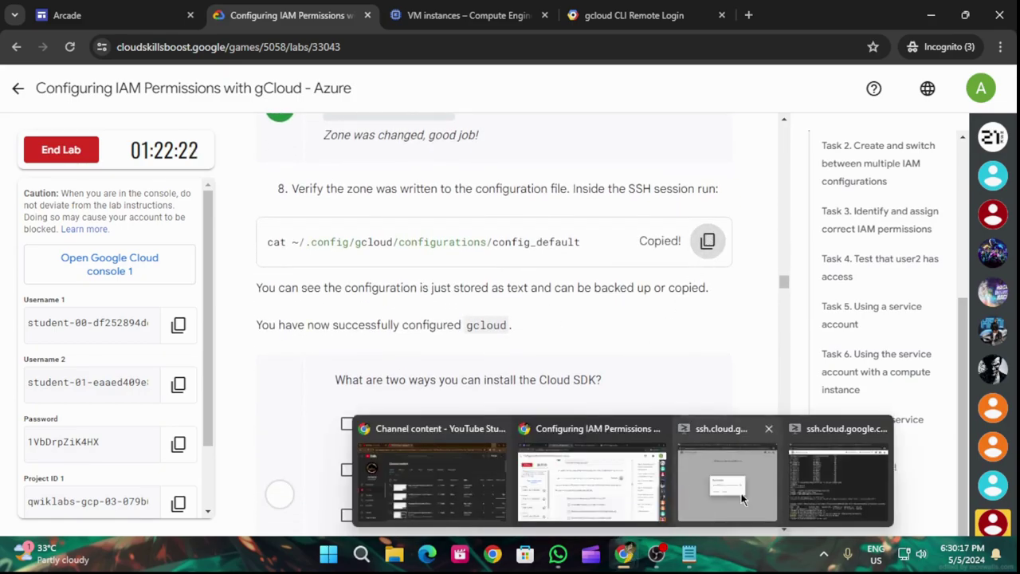
left_click(845, 483)
key("ctrl+v")
key("Return")
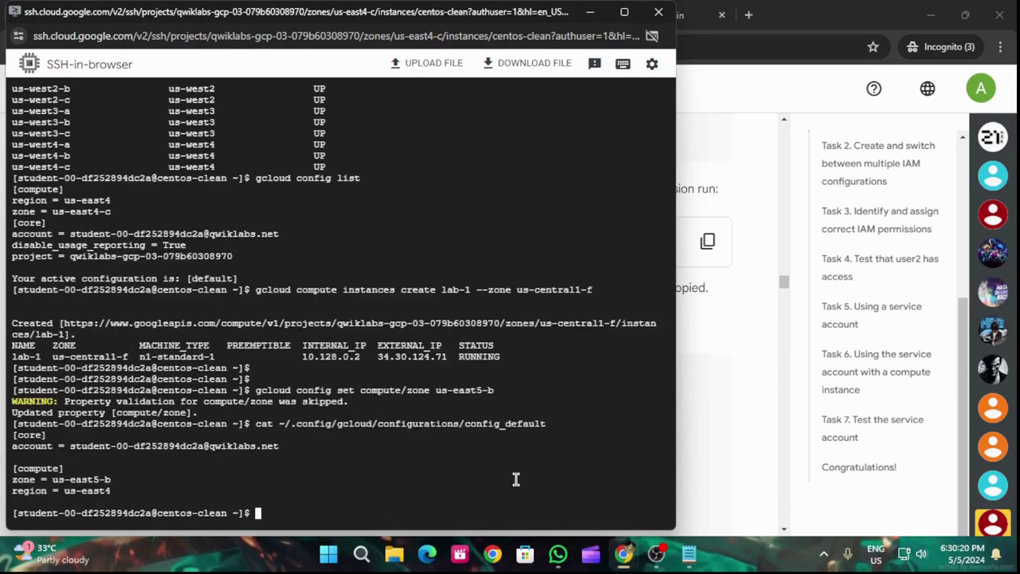
- Return to the lab guide and go on to the Create a new IAM configuration section of Task 2
left_click(714, 416)
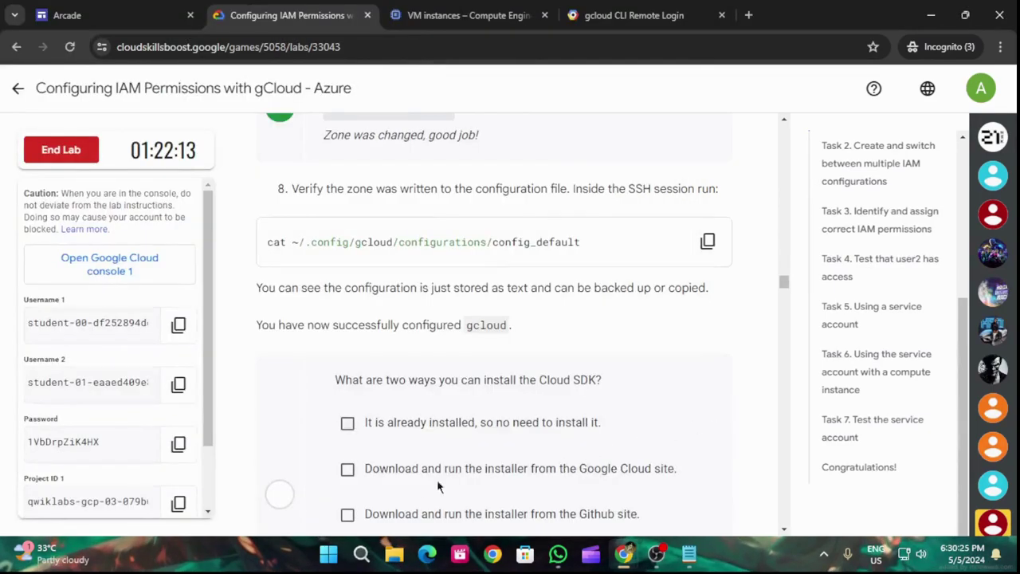
scroll(404, 468, "down", 15)
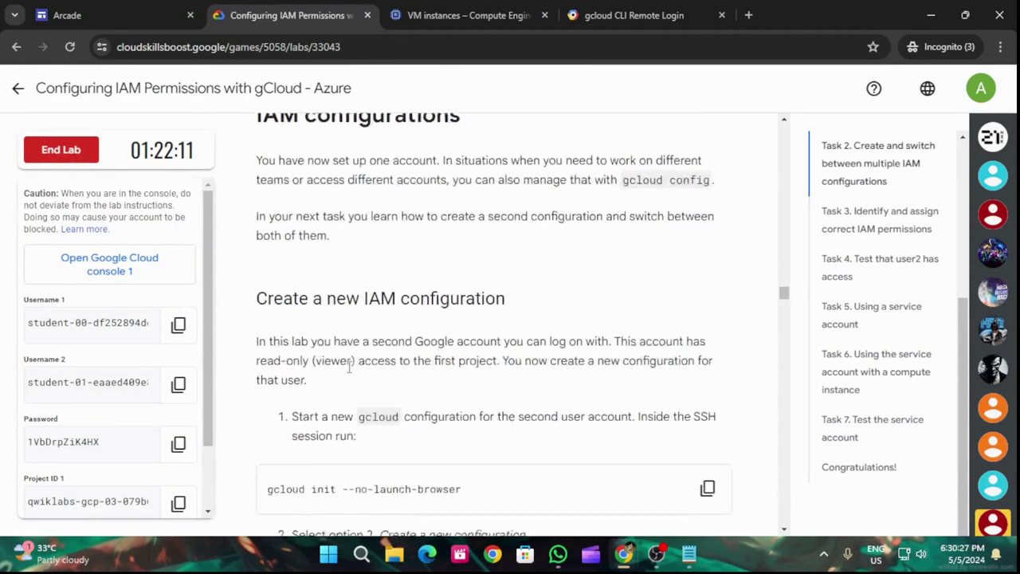
scroll(349, 373, "up", 1)
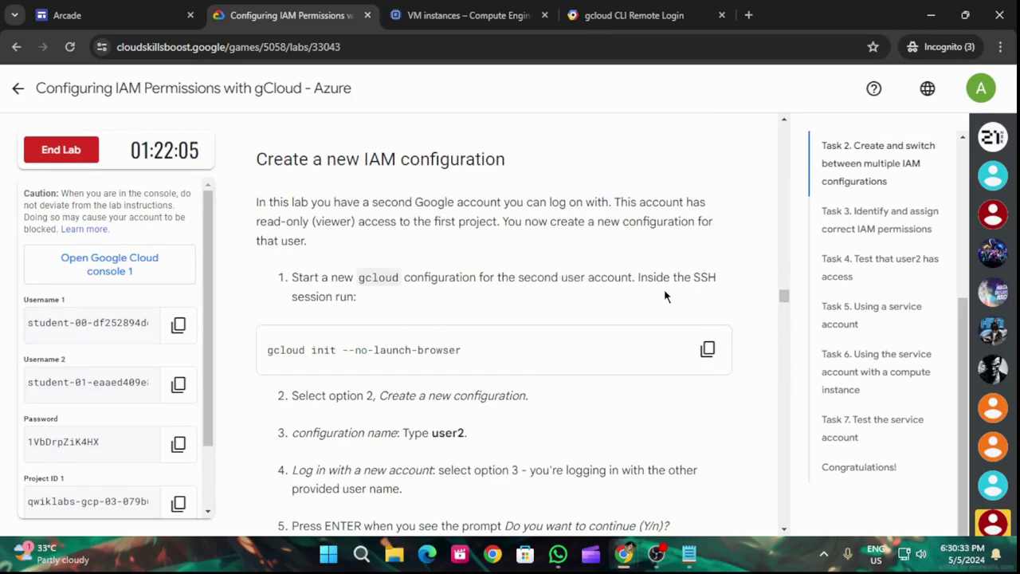
- Open another Google Cloud console sign-in page from the lab and submit the lab's Username 2 as the account
left_click(146, 280)
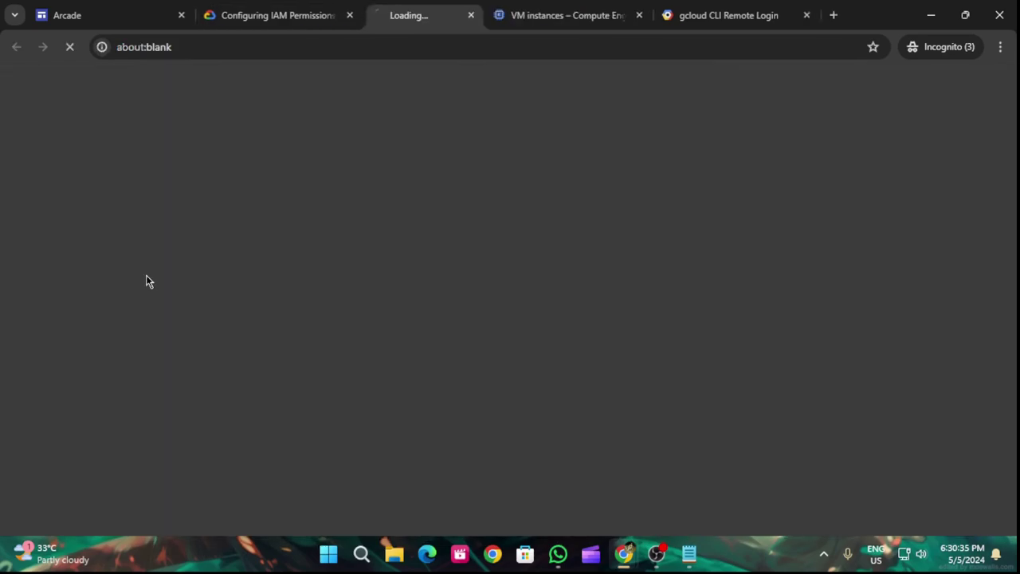
left_click(252, 15)
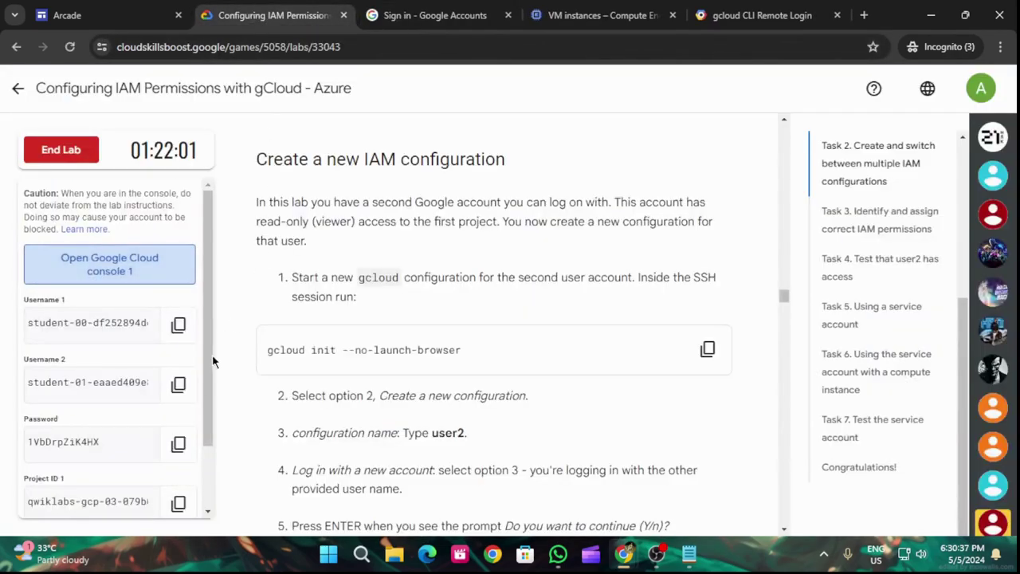
left_click(178, 385)
left_click(406, 13)
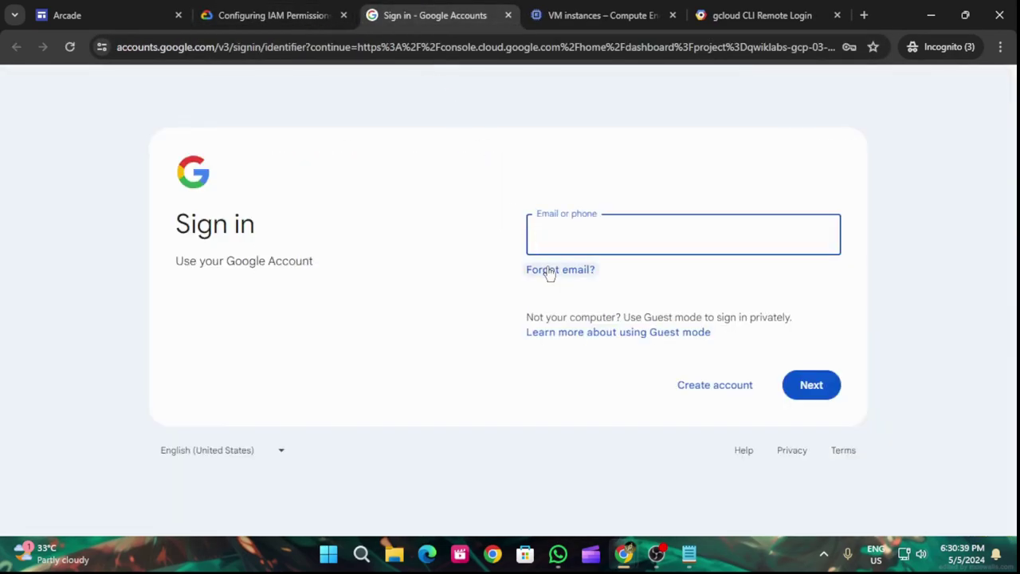
key("ctrl+v")
left_click(810, 385)
- Sign in with the lab's account password, then accept the new-account notice and the Google Cloud terms
left_click(263, 16)
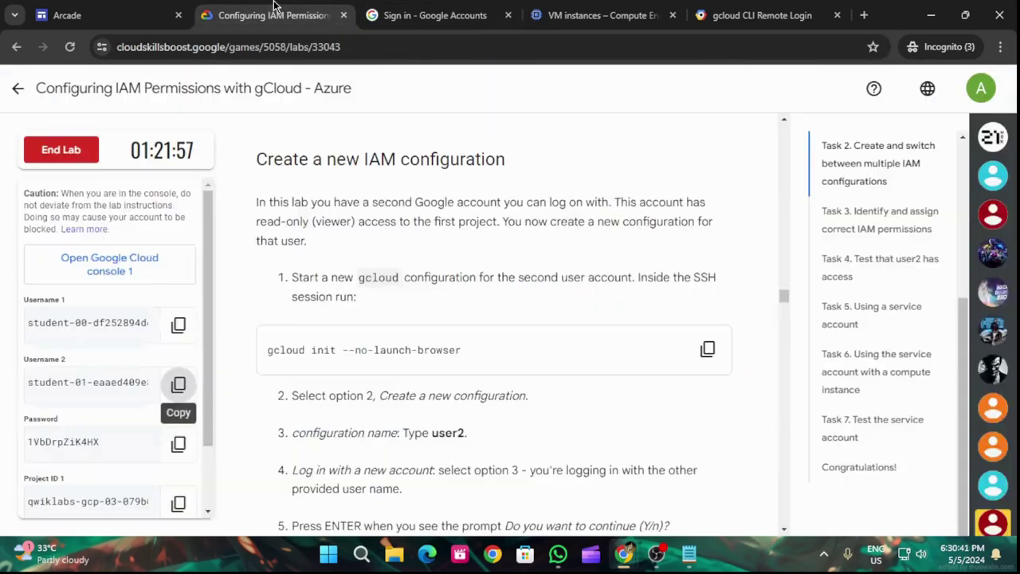
left_click(179, 444)
left_click(390, 11)
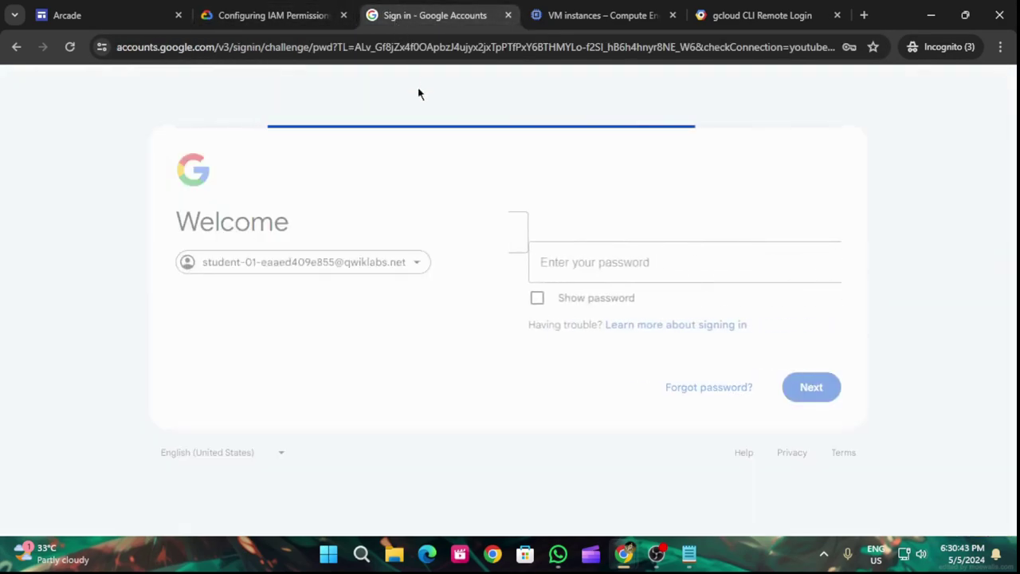
key("Return")
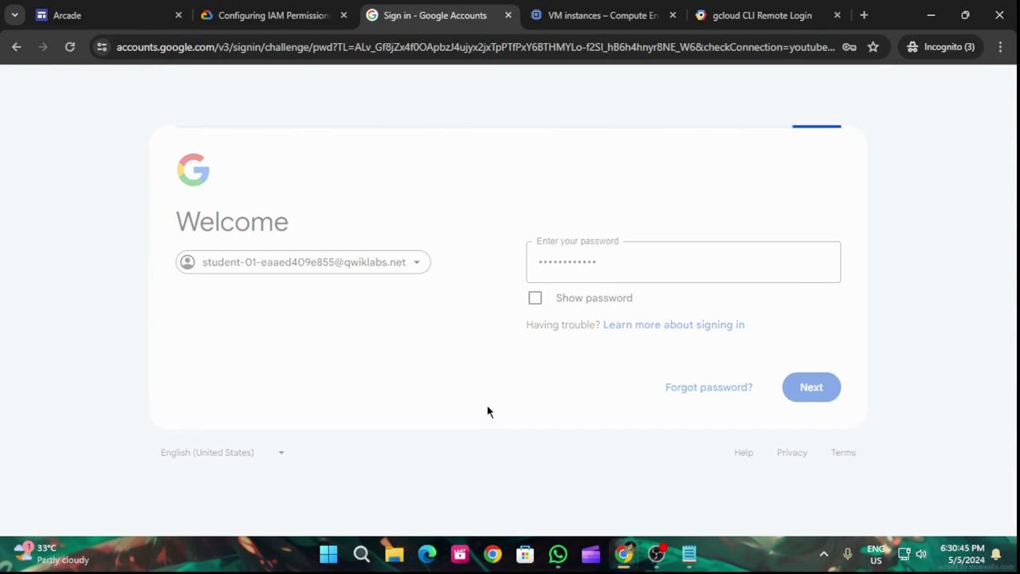
left_click(520, 483)
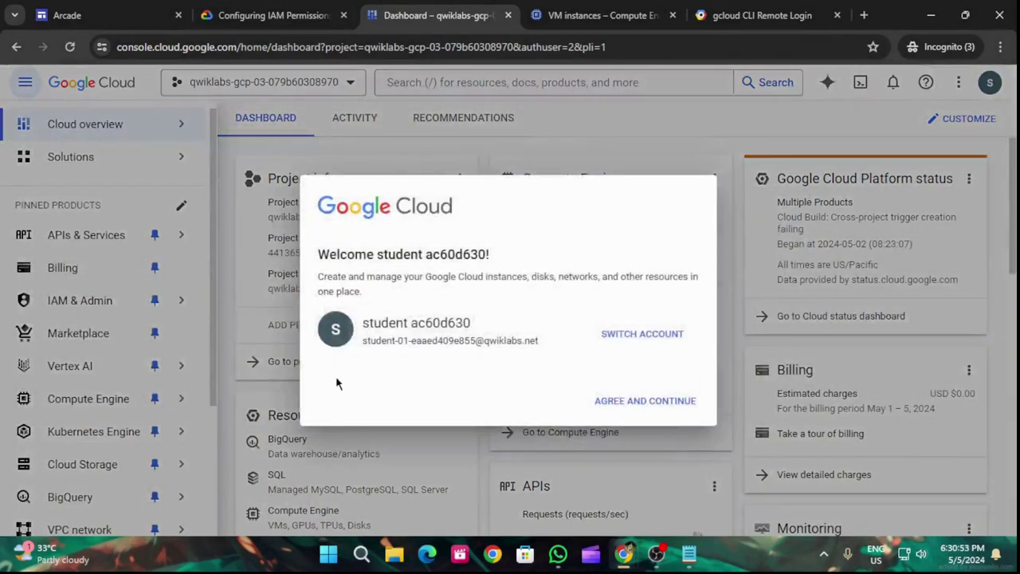
left_click(323, 396)
left_click(620, 480)
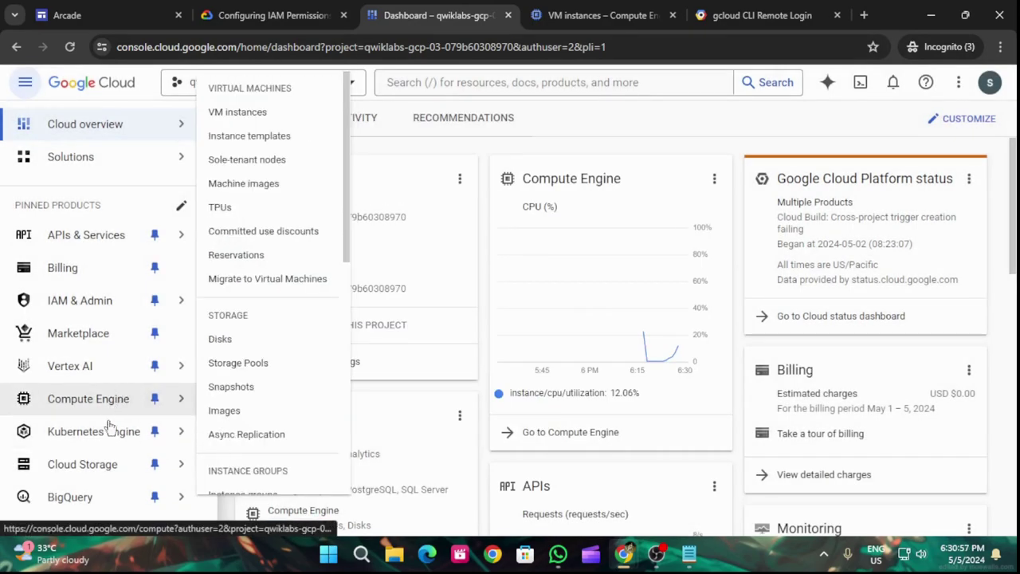
- Open the Compute Engine VM instances page as the second user and close the Learn tutorial
mouse_move(115, 460)
mouse_move(89, 414)
left_click(241, 113)
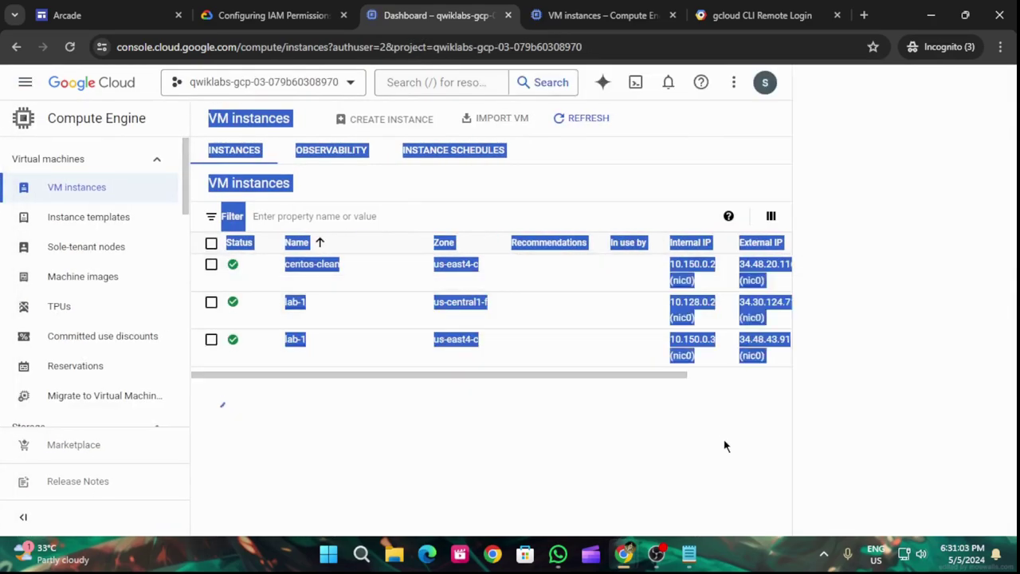
left_click(273, 8)
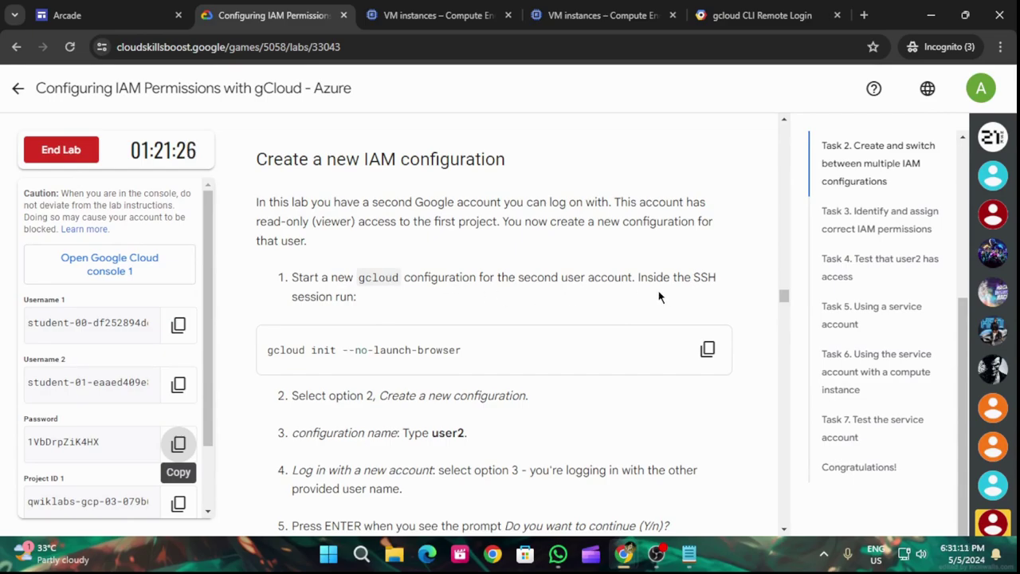
left_click(442, 9)
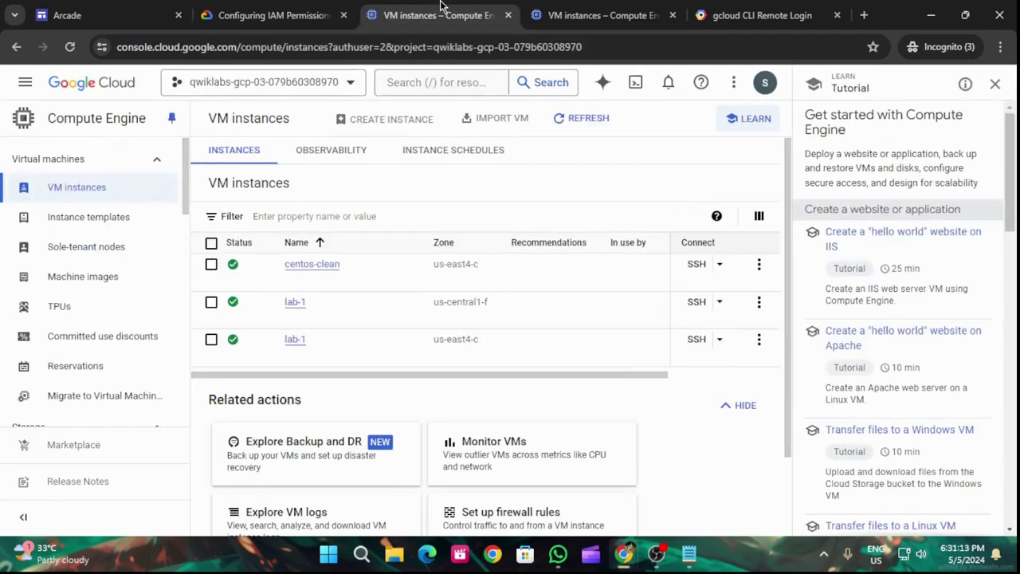
left_click(994, 84)
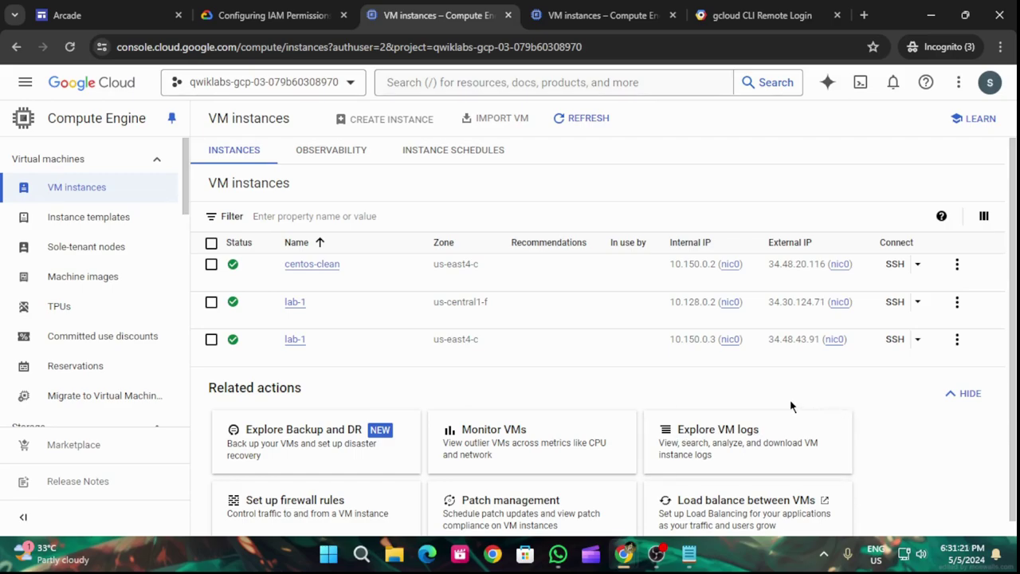
- Examine the recent and all projects available to the second user, then leave the project selection unchanged
scroll(791, 406, "down", 1)
scroll(790, 407, "up", 1)
left_click(344, 83)
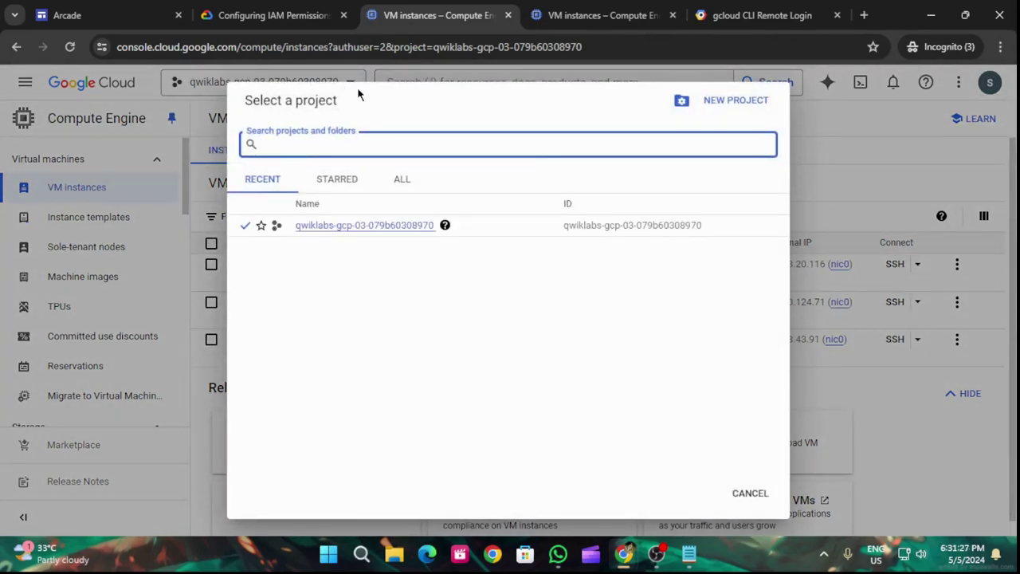
left_click(403, 180)
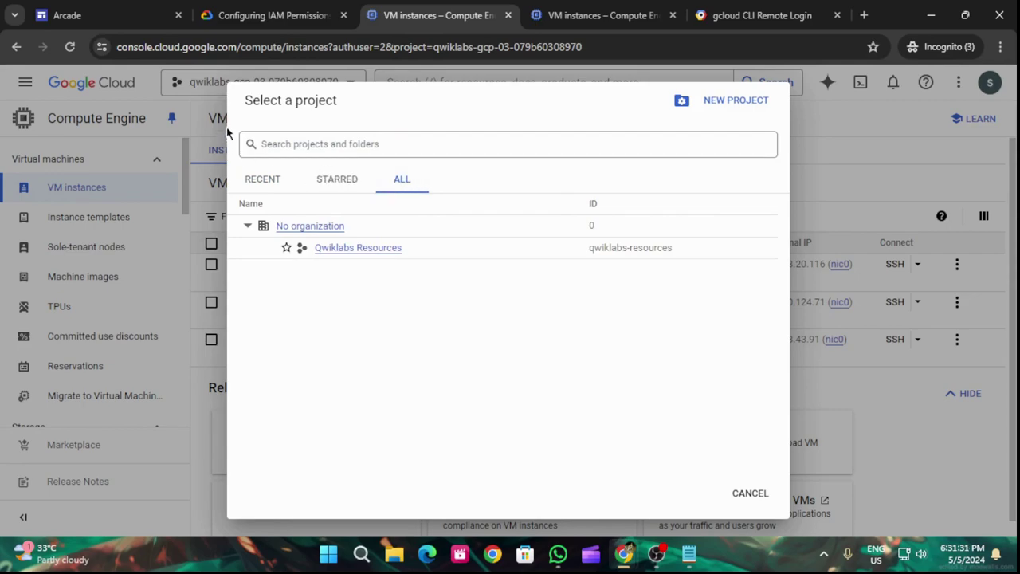
left_click(753, 492)
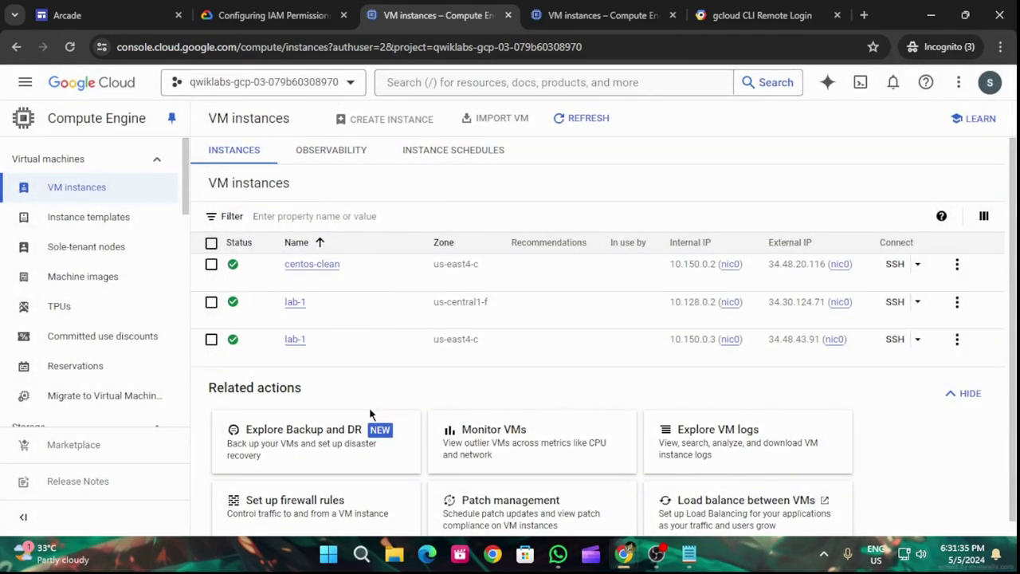
- Try SSH connections as the second user to centos-clean and both lab-1 instances, closing each connection window
left_click(907, 270)
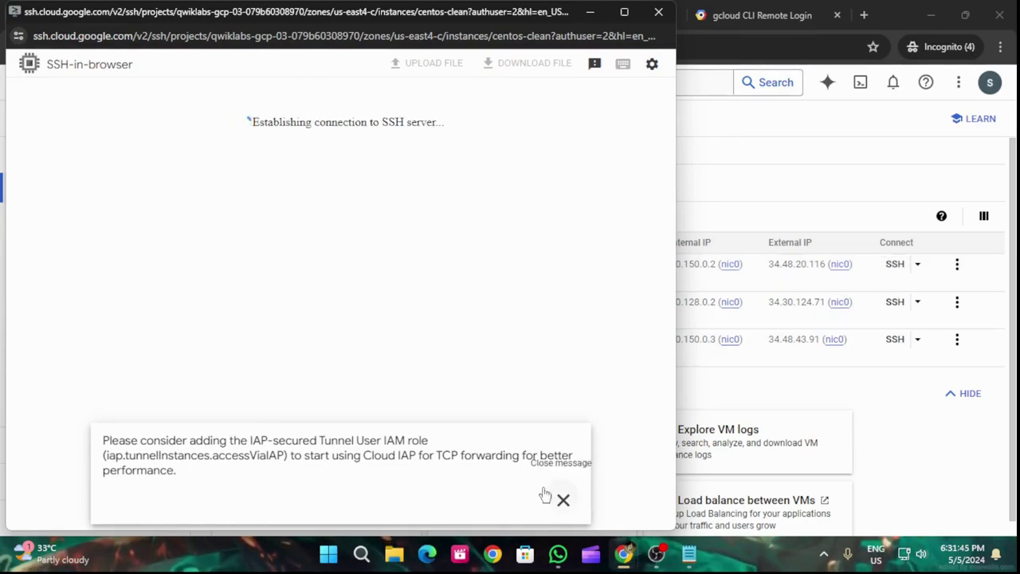
left_click(658, 12)
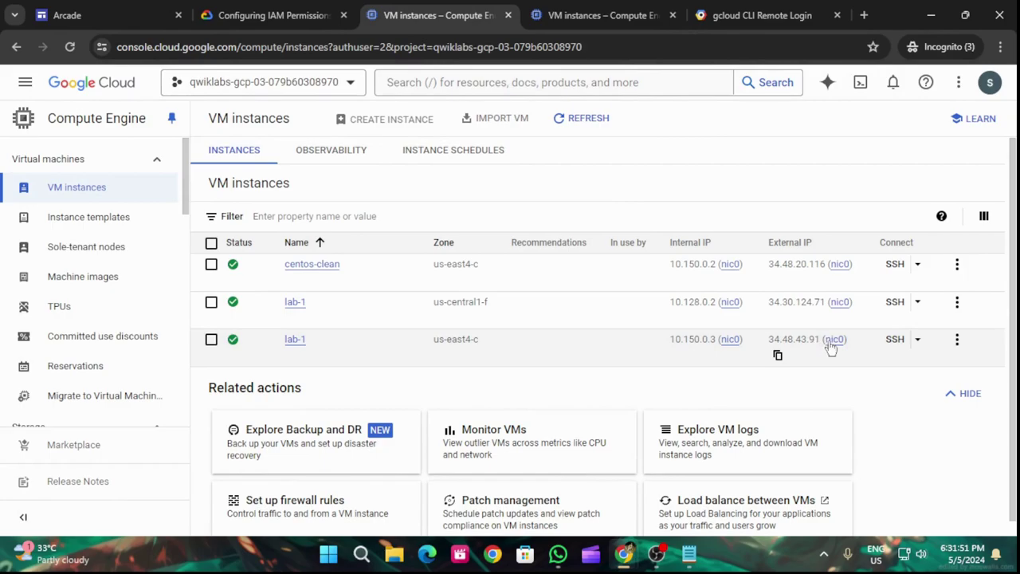
left_click(895, 339)
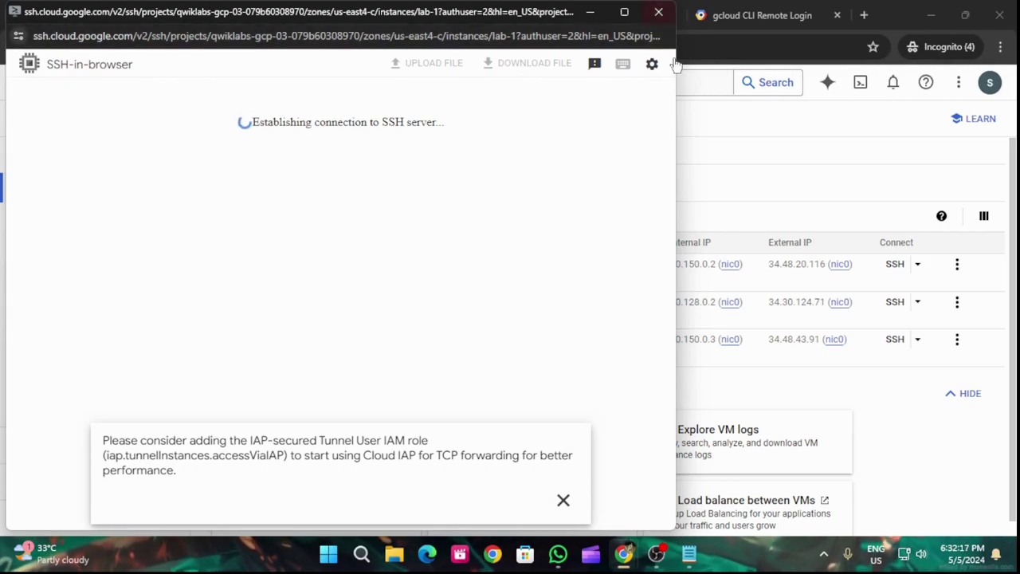
left_click(658, 16)
left_click(894, 311)
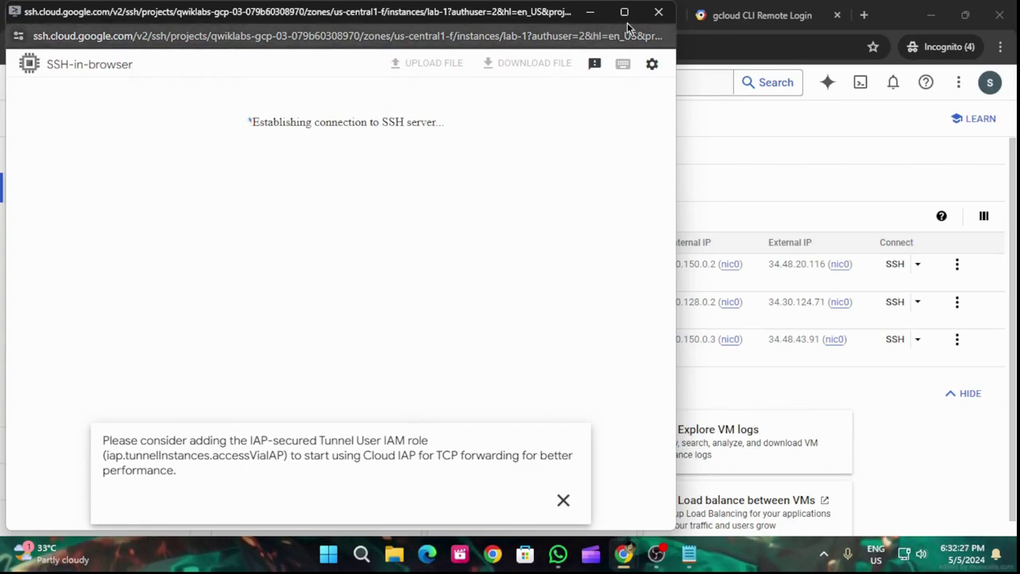
key("ctrl+w")
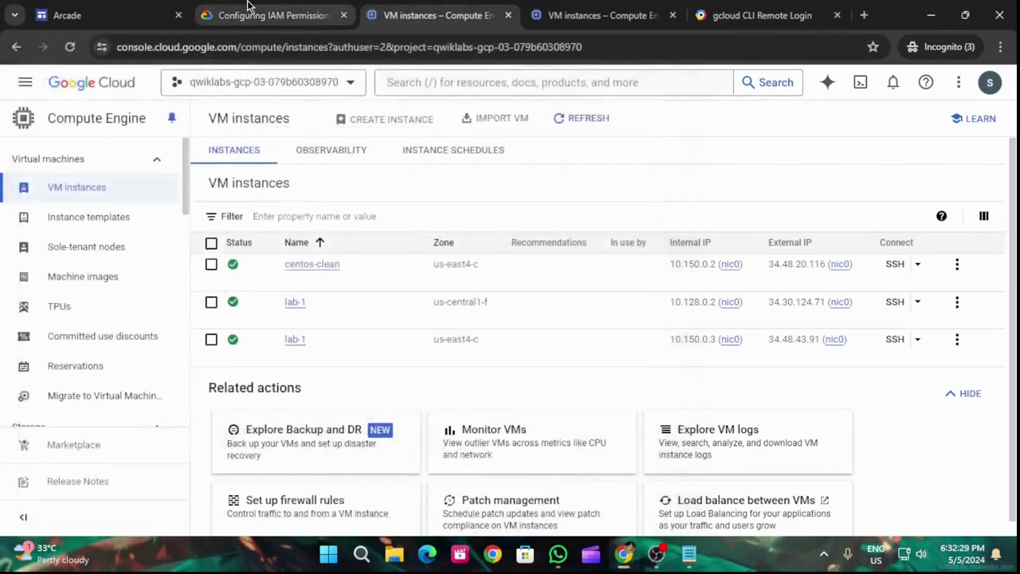
- Copy gcloud init --no-launch-browser from step 1 of the lab guide and run it in the first user's centos-clean SSH session
left_click(249, 14)
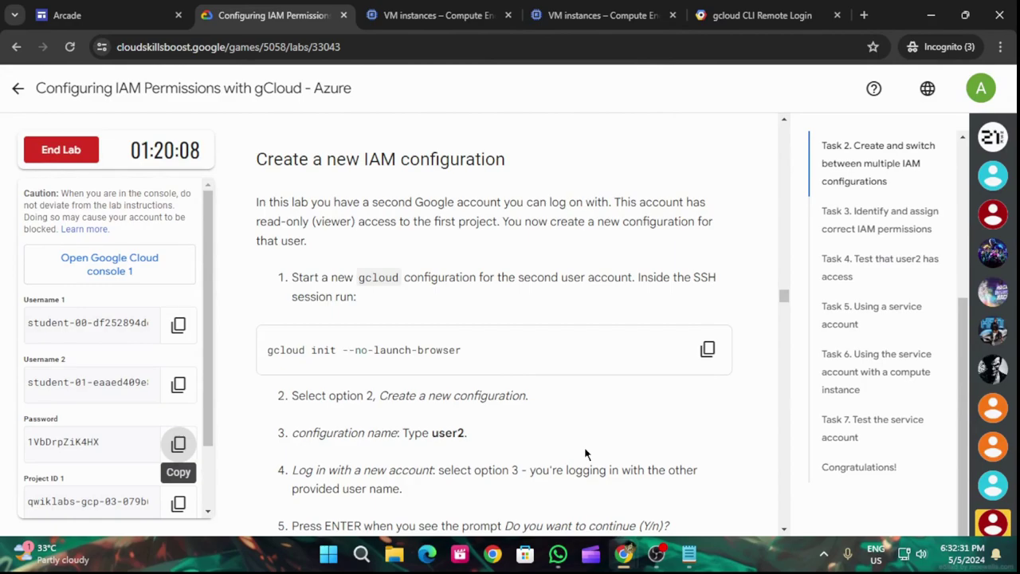
scroll(594, 436, "down", 1)
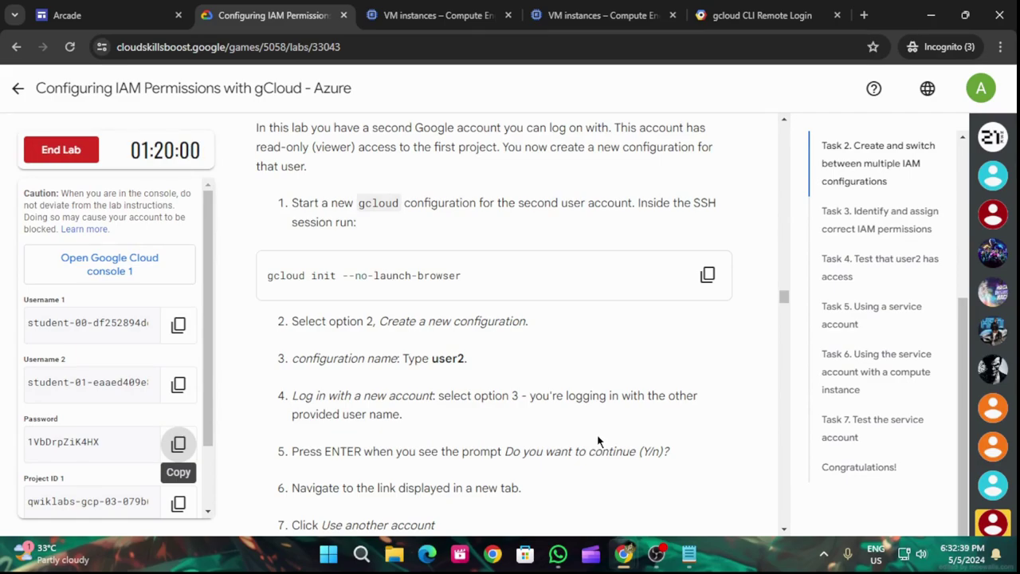
left_click(707, 275)
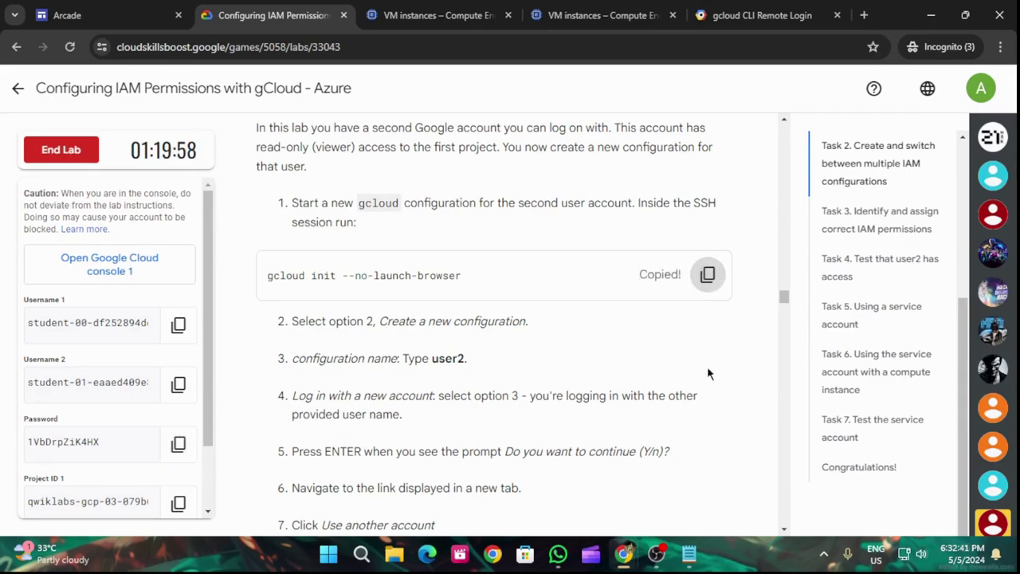
mouse_move(624, 554)
left_click(812, 482)
key("ctrl+v")
key("Return")
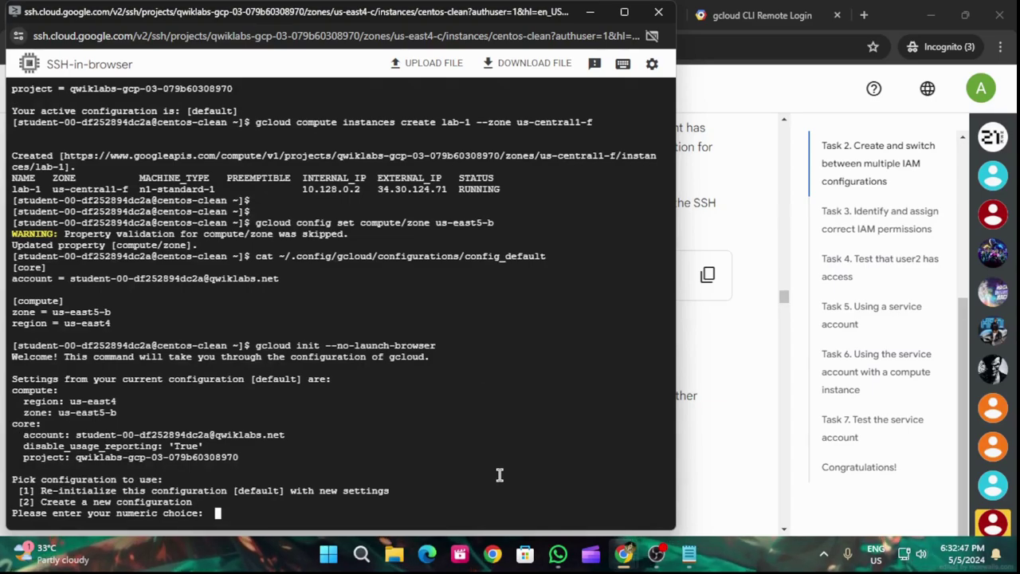
- Choose option 2 to create a new gcloud configuration and name it user2, copying the name from the lab guide
type("2")
key("Return")
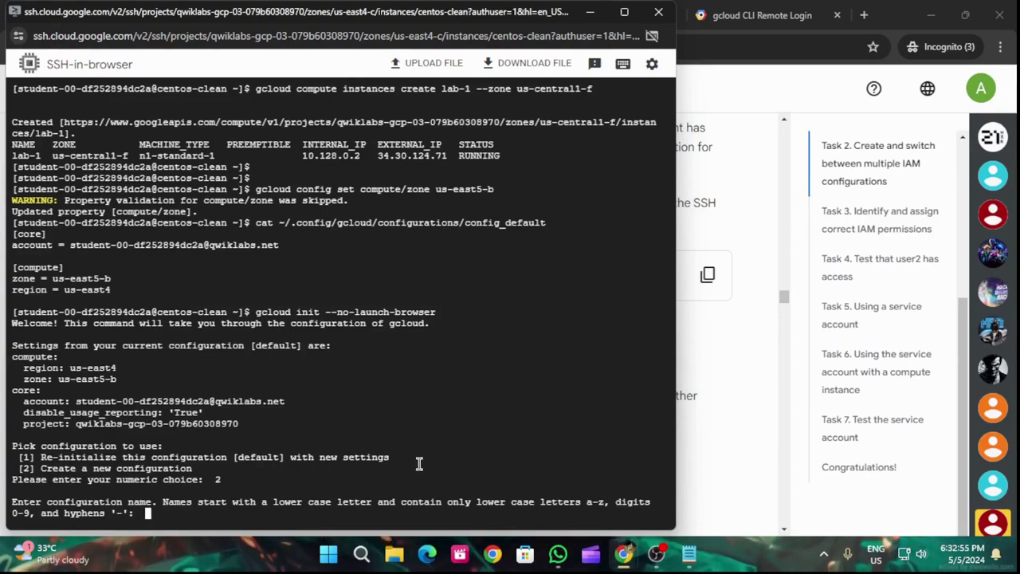
left_click(708, 361)
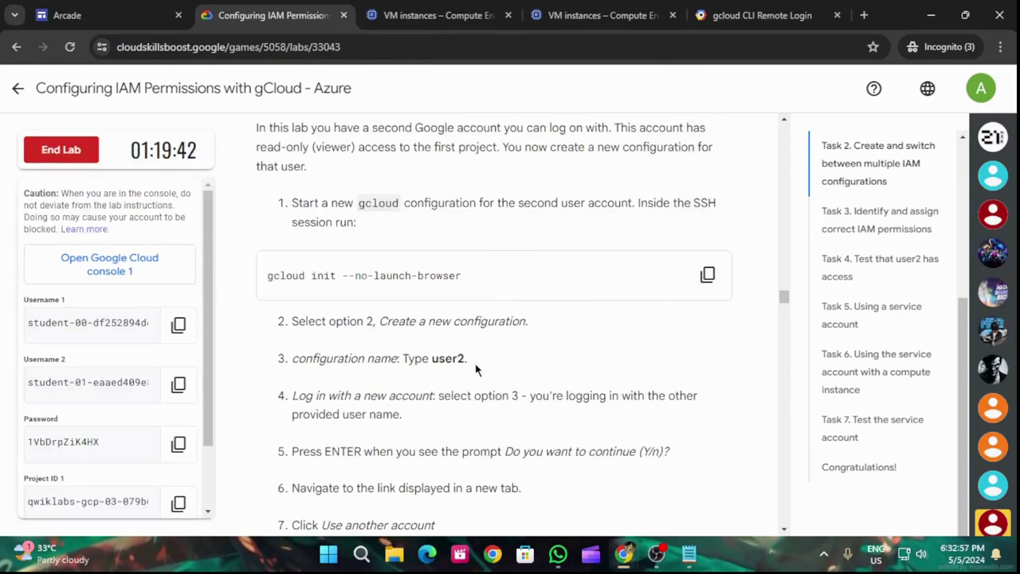
double_click(438, 358)
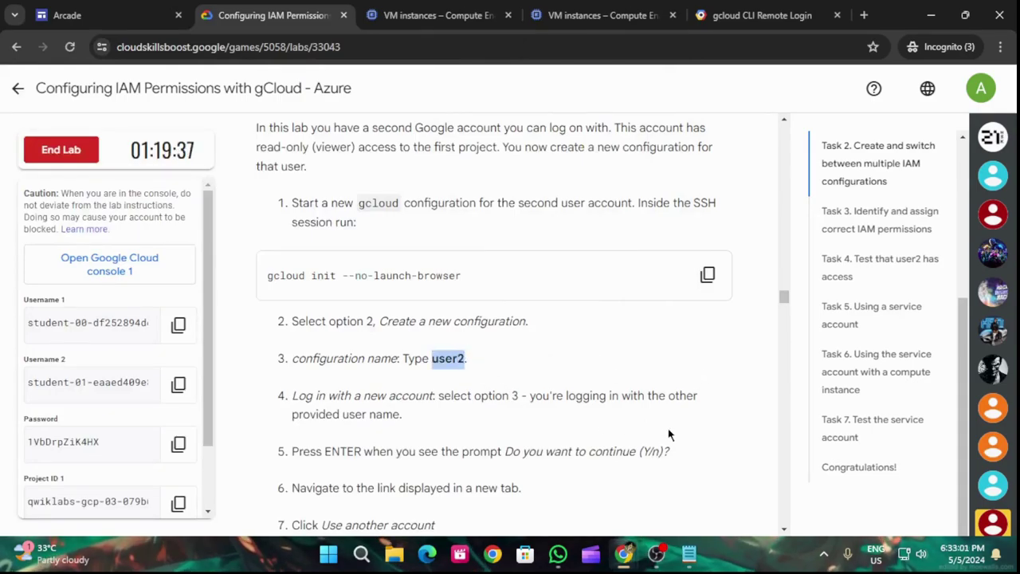
mouse_move(624, 554)
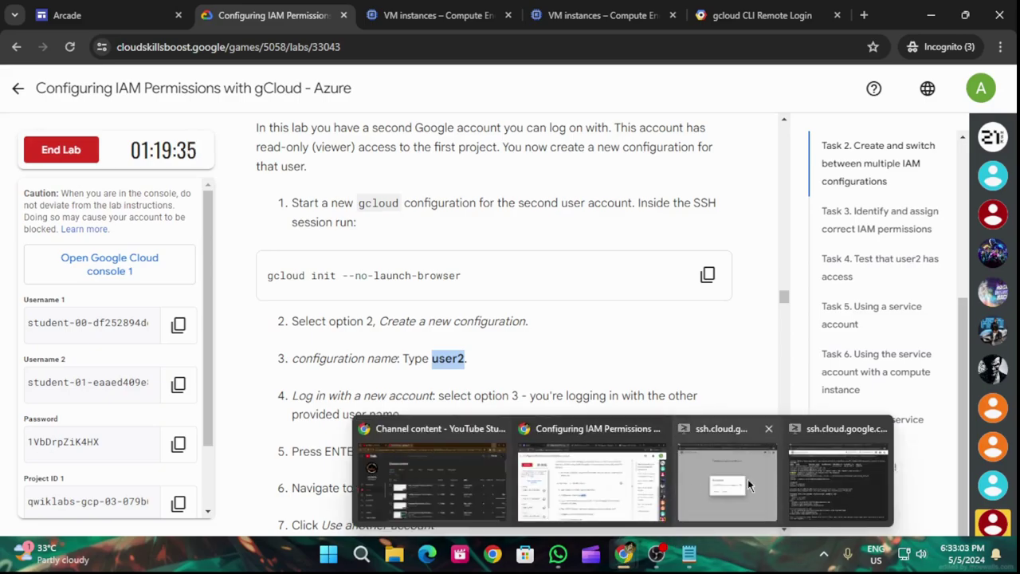
left_click(799, 478)
key("ctrl+v")
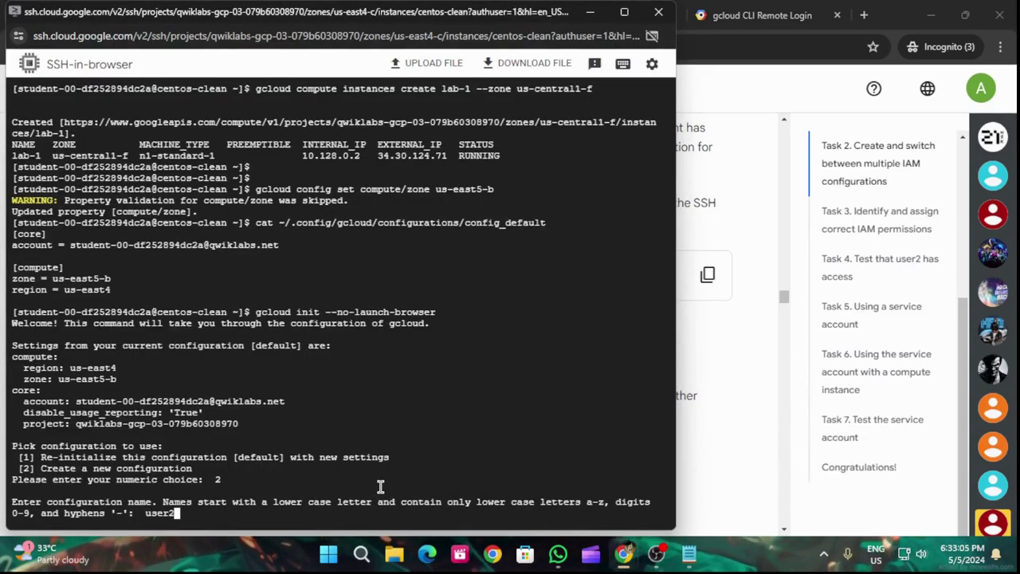
key("Return")
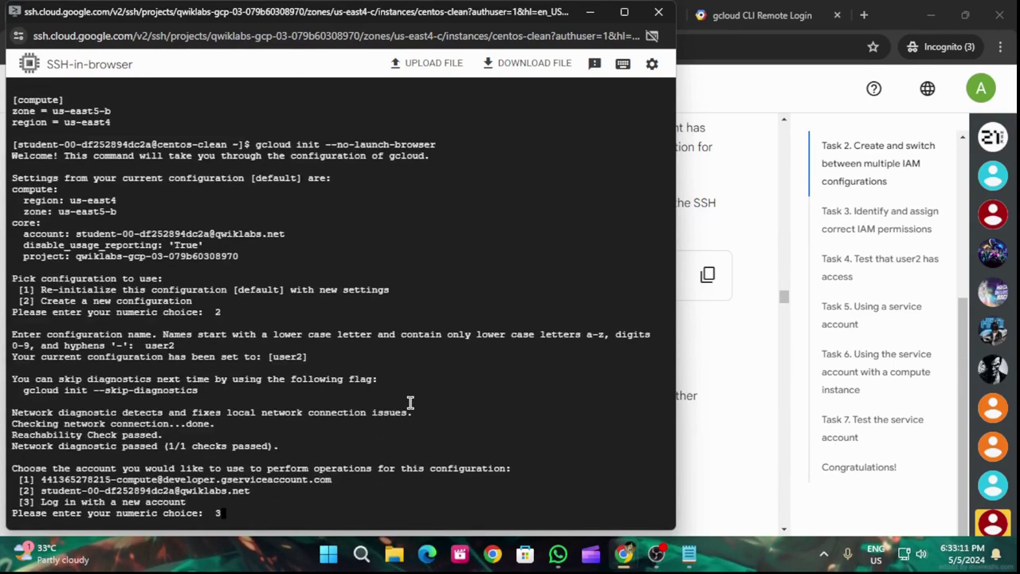
- Choose option 3 to log in with a new account, check the lab guide's sign-in steps, and answer Y to continue authenticating
key("Return")
left_click(726, 350)
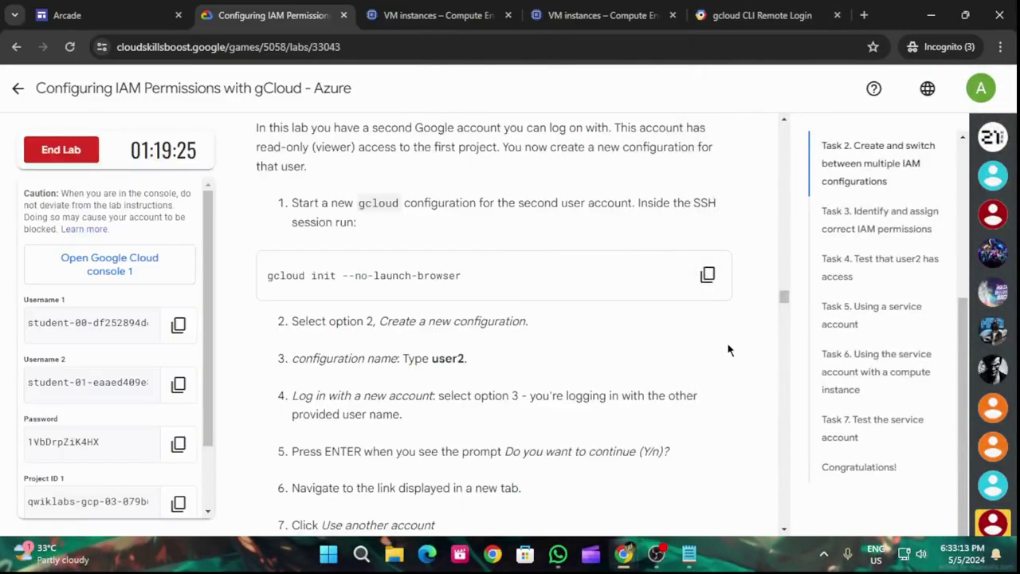
scroll(635, 455, "down", 2)
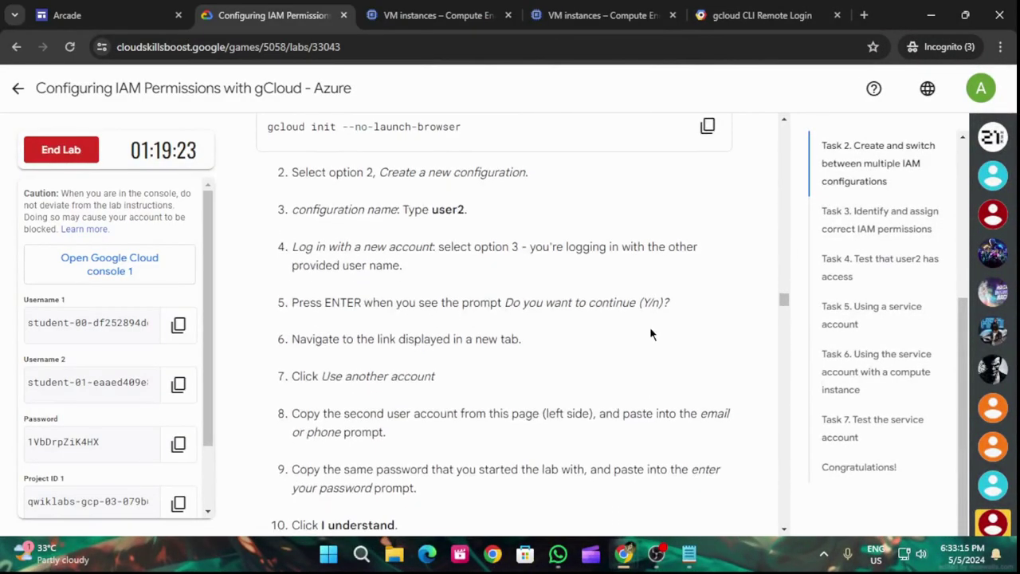
scroll(663, 338, "down", 1)
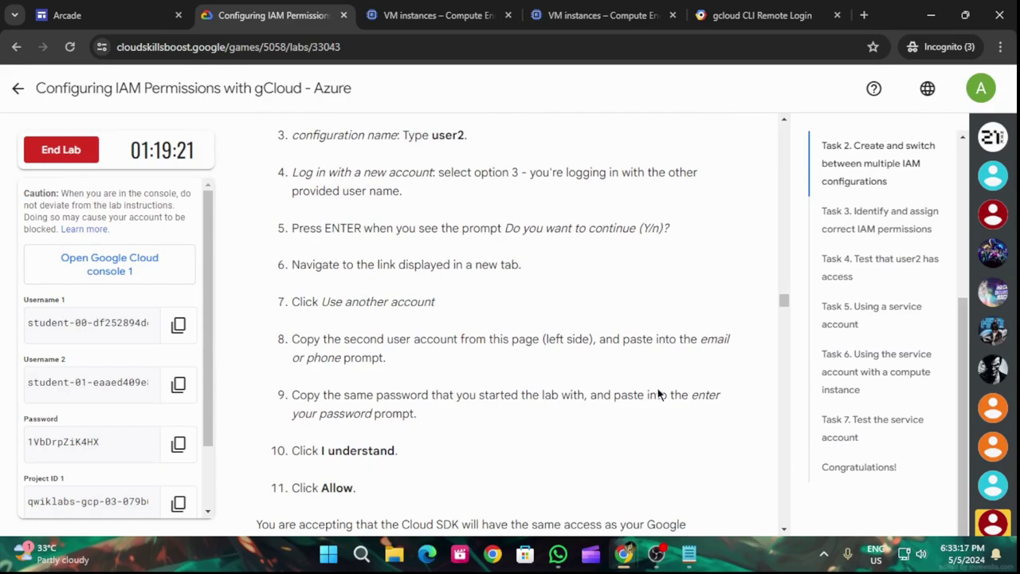
mouse_move(622, 548)
left_click(741, 443)
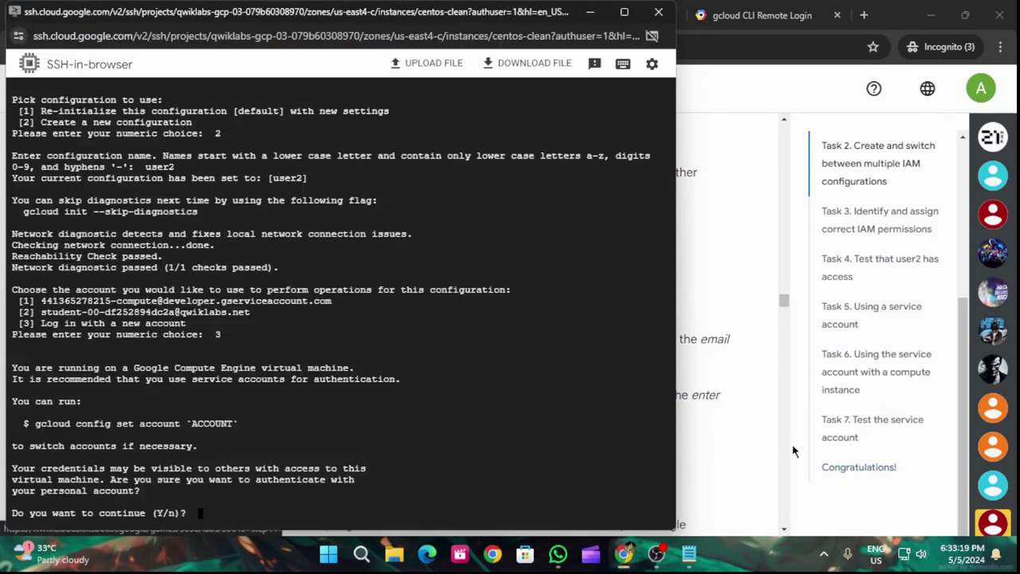
type("Y")
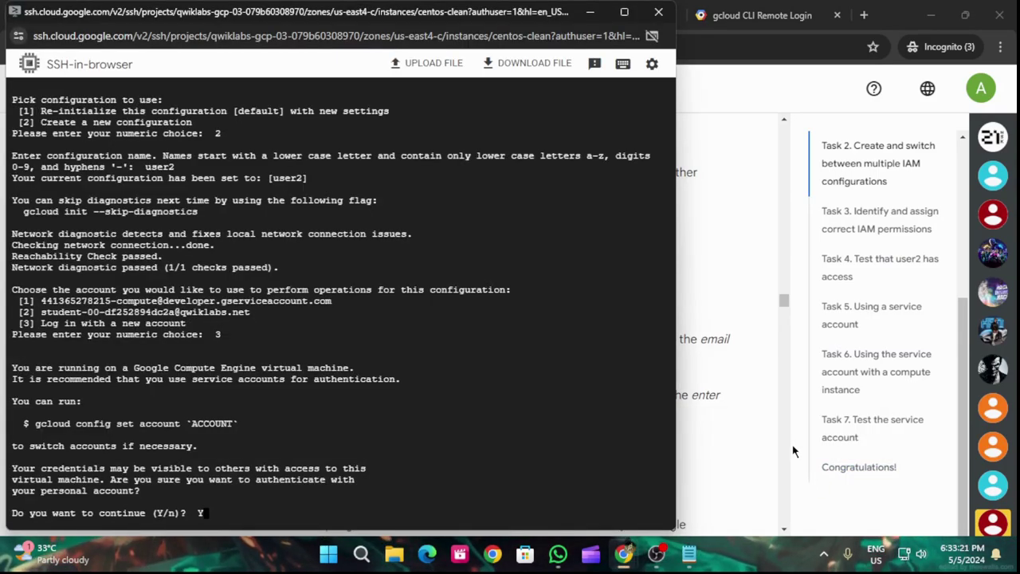
key("Return")
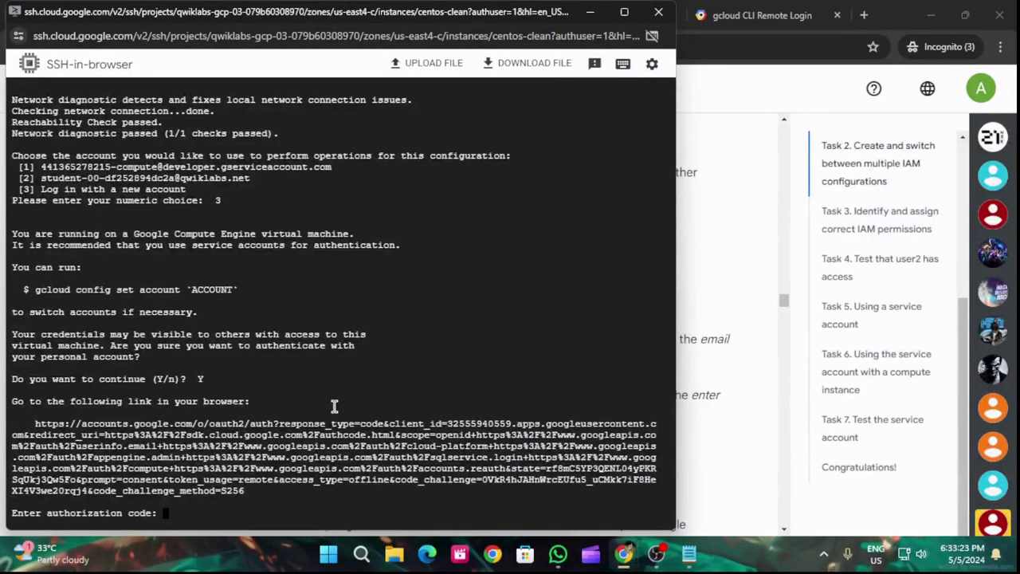
- Open the displayed authorization link in a new browser tab and authorize Google Cloud SDK with the second student account
left_click_drag(32, 428, 257, 488)
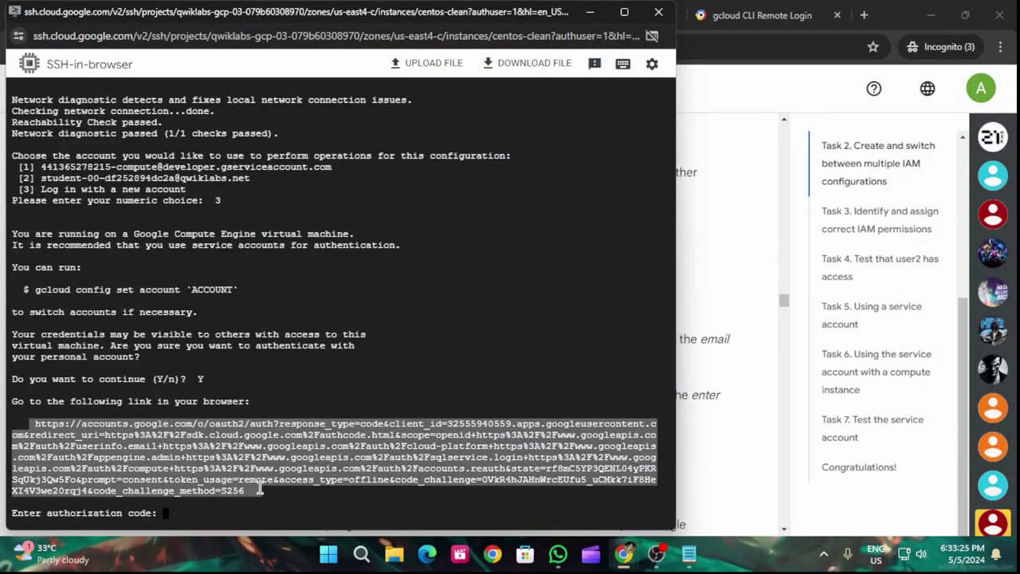
left_click(864, 15)
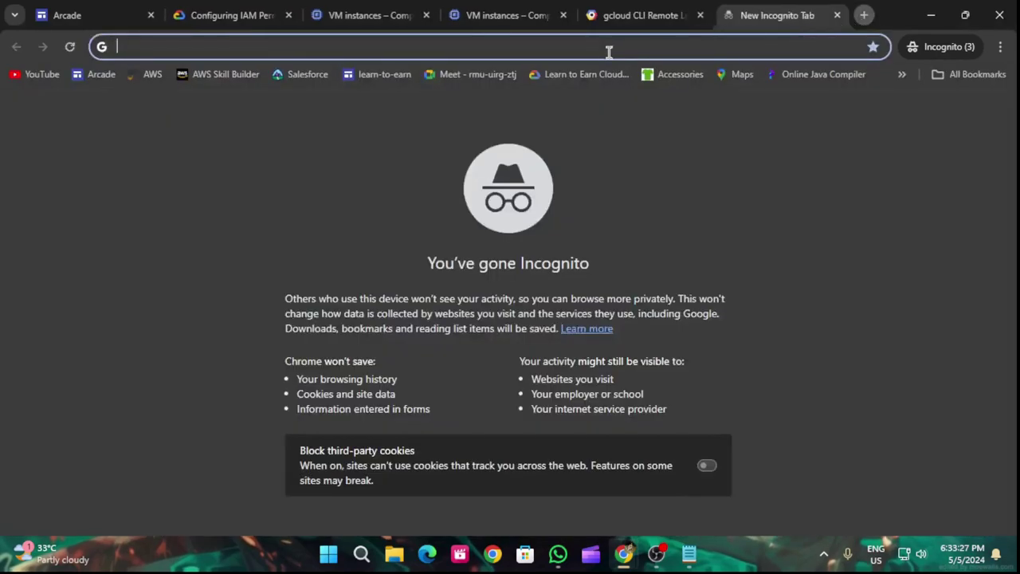
key("ctrl+v")
key("Return")
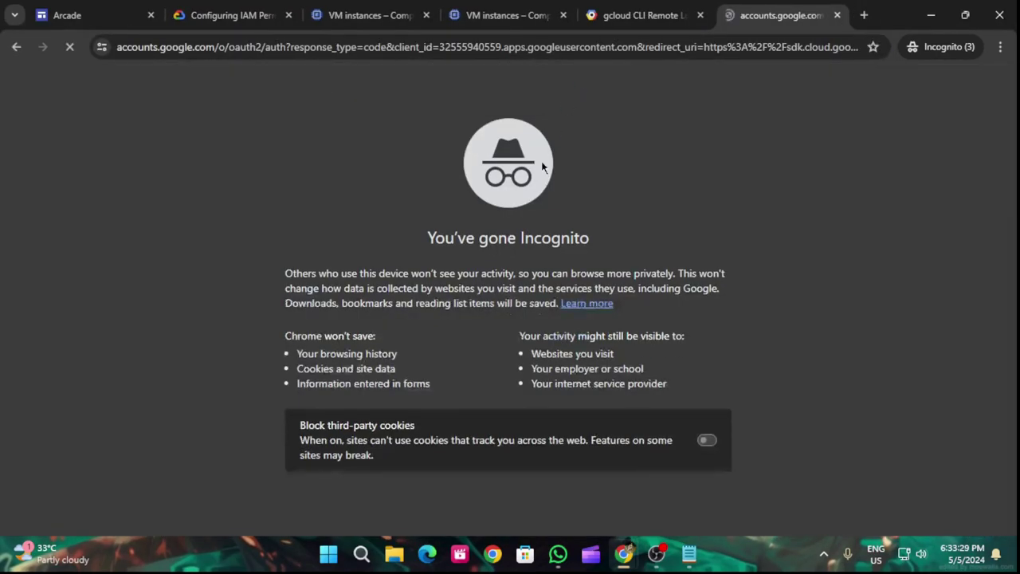
left_click(638, 336)
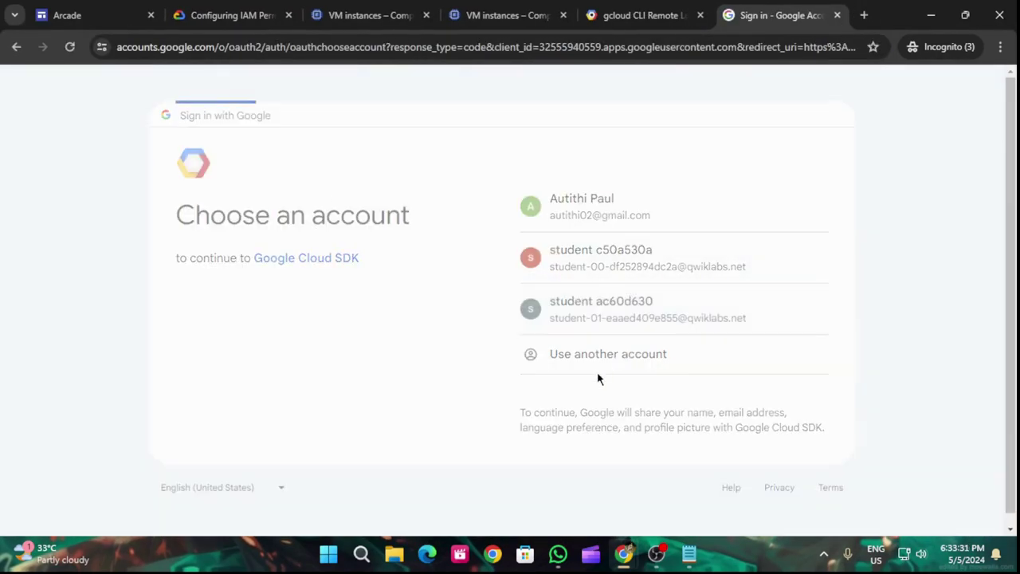
left_click(655, 386)
- Copy the verification code from the gcloud CLI sign-in page and submit it as the authorization code in the centos-clean SSH session
scroll(494, 398, "down", 3)
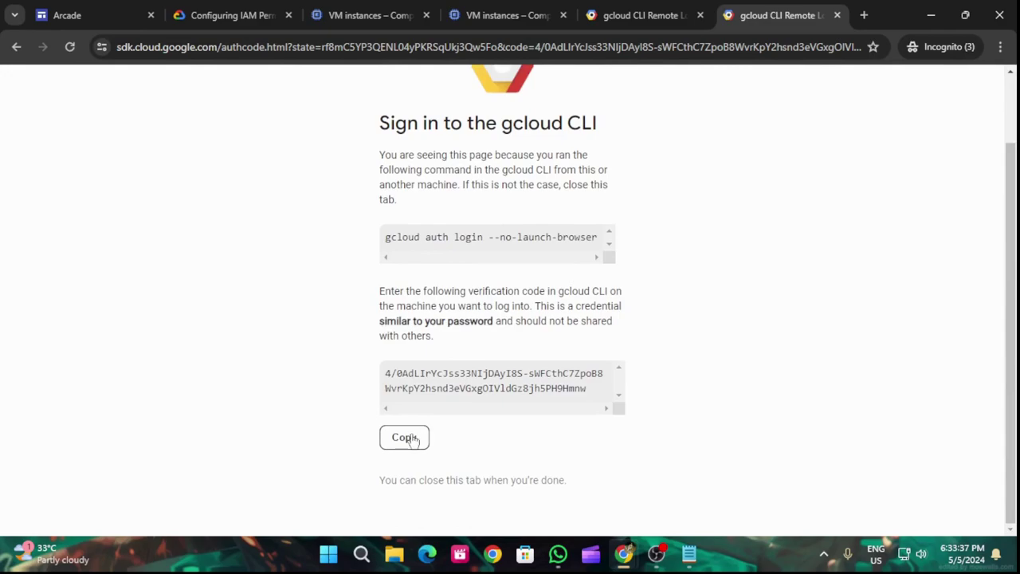
left_click(414, 436)
mouse_move(627, 552)
left_click(836, 470)
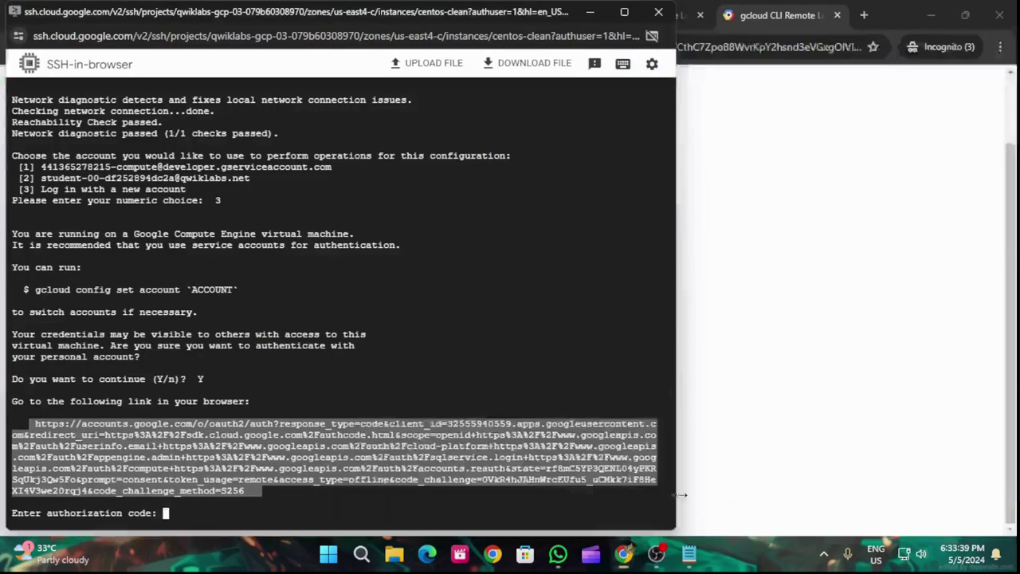
left_click(345, 522)
key("ctrl+v")
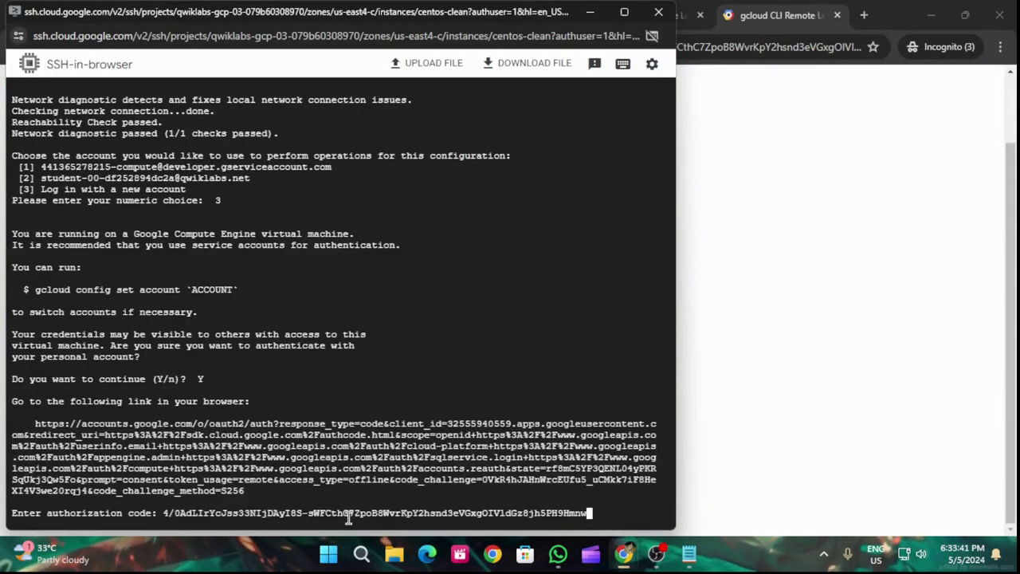
key("Return")
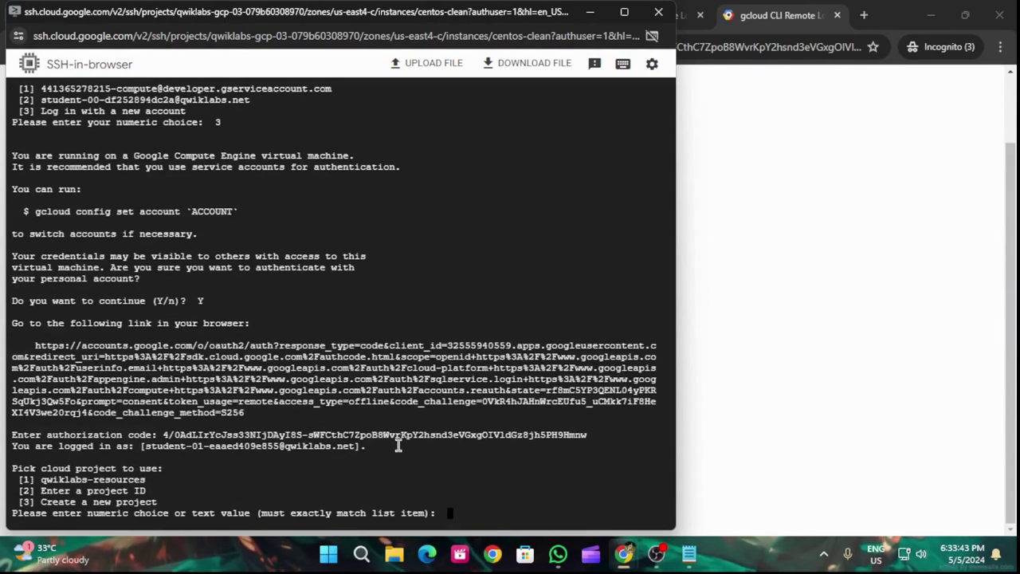
- Consult step 13 of the lab guide on picking a cloud project, and choose option 2 to enter a project ID
left_click(682, 353)
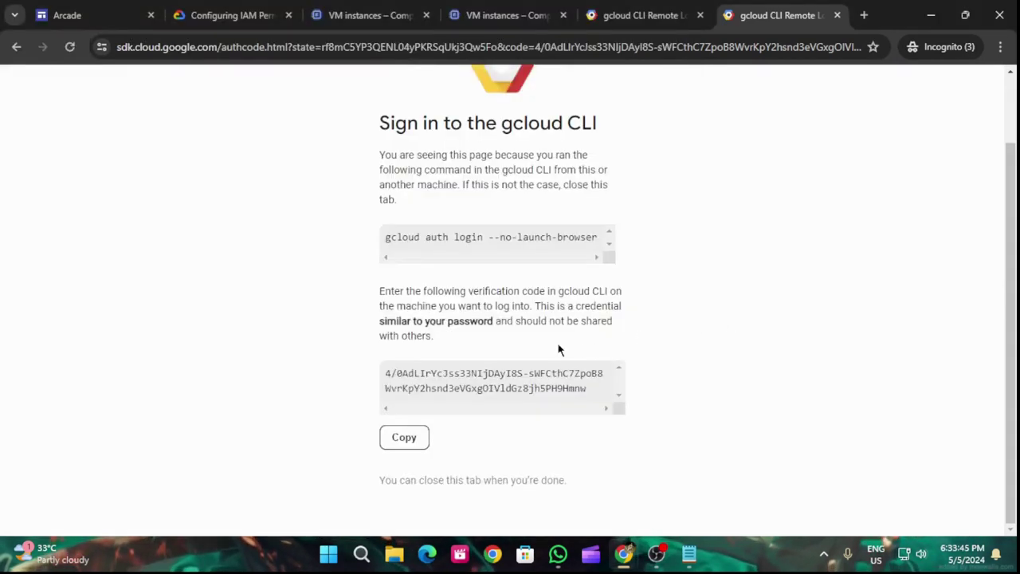
left_click(268, 6)
scroll(549, 384, "down", 2)
scroll(550, 384, "down", 2)
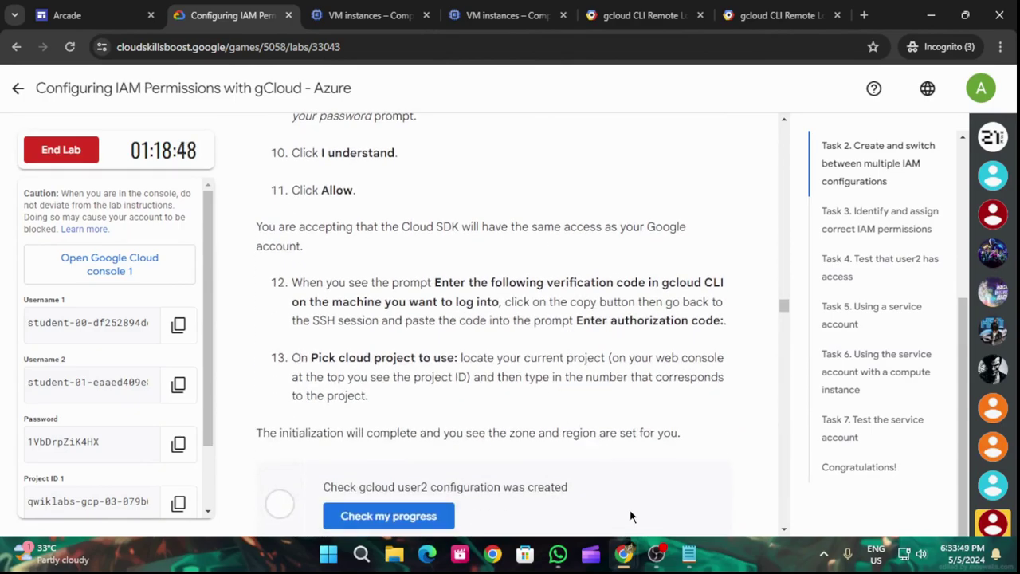
mouse_move(624, 553)
left_click(837, 478)
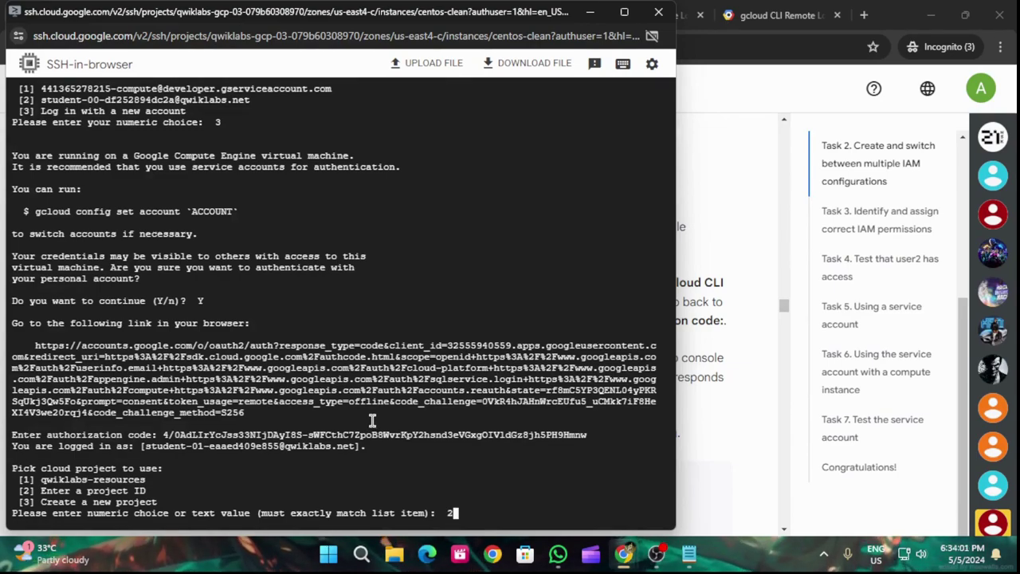
key("Return")
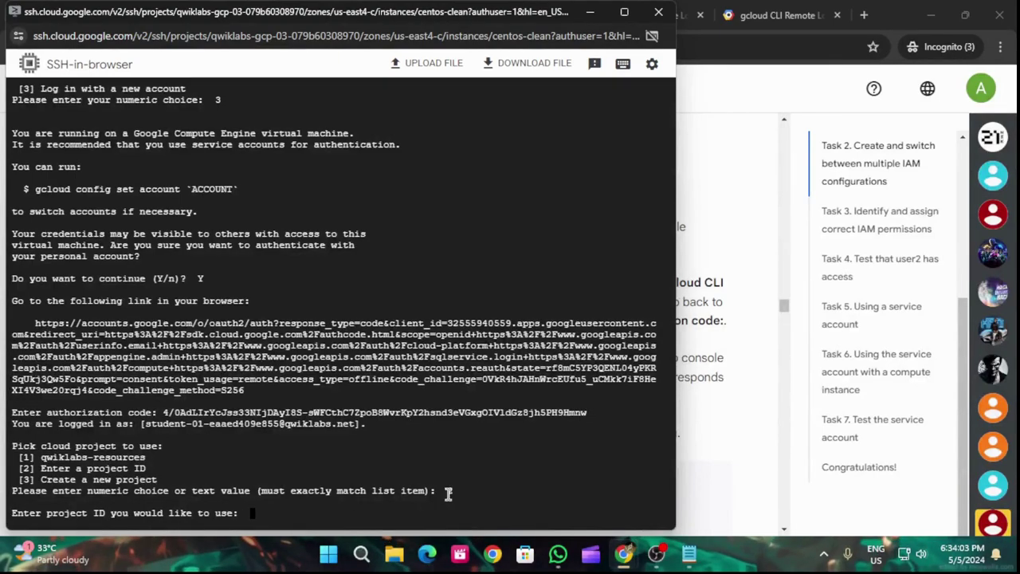
- Copy Project ID 2 from the lab details, submit it as the project to use, and answer y to continue
left_click(685, 443)
scroll(128, 366, "down", 3)
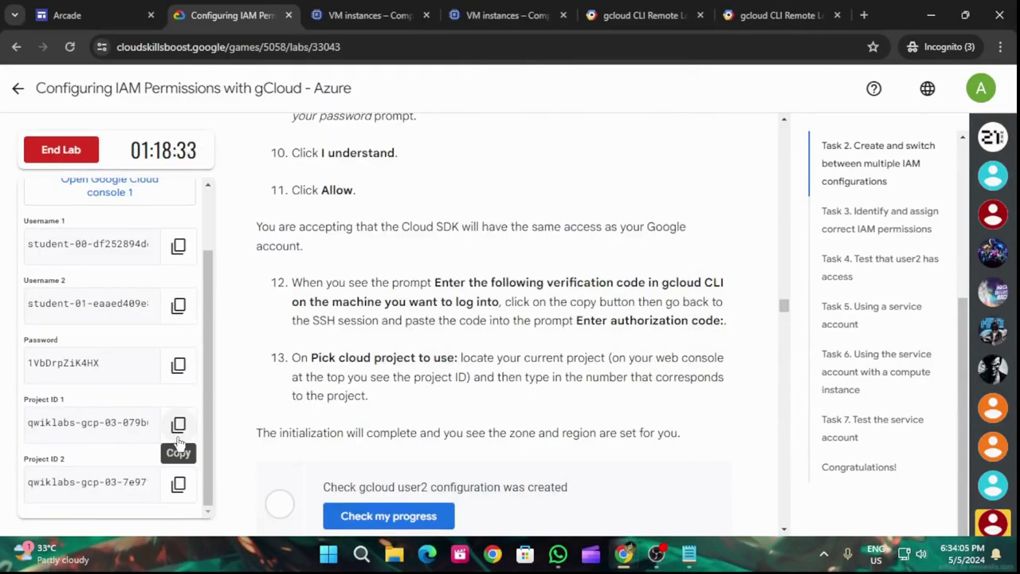
left_click(178, 483)
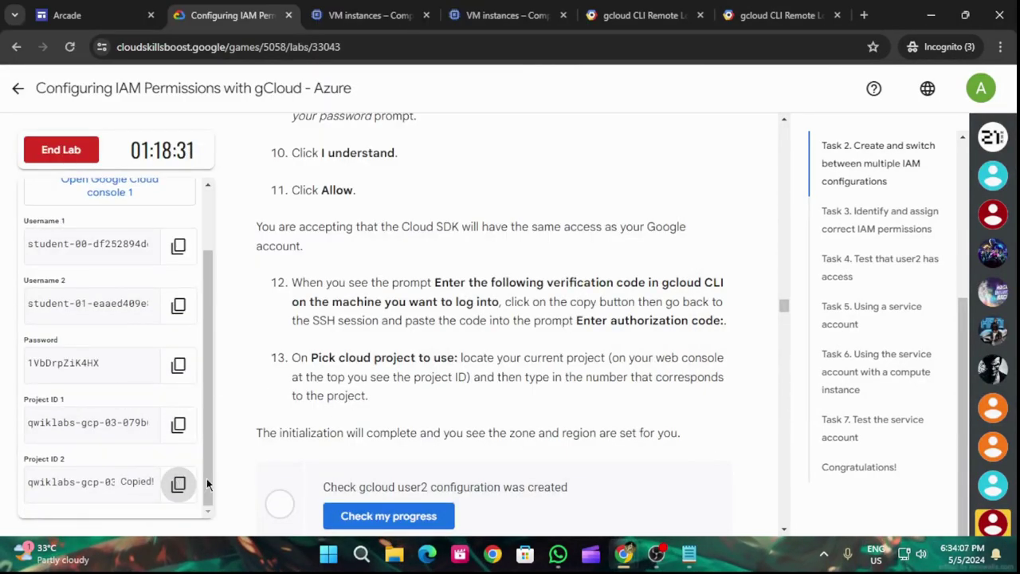
mouse_move(618, 560)
left_click(739, 492)
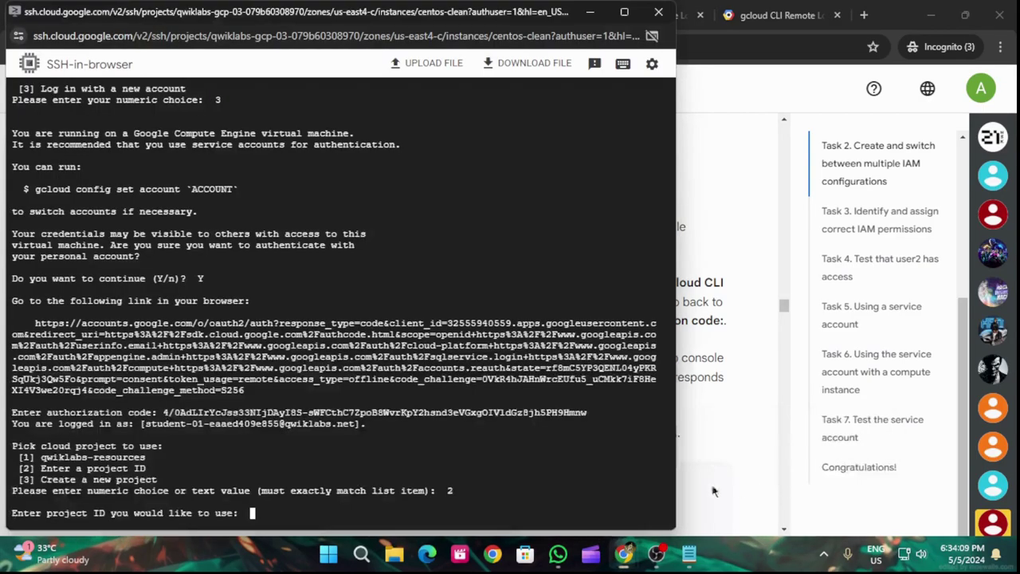
key("ctrl+v")
key("Return")
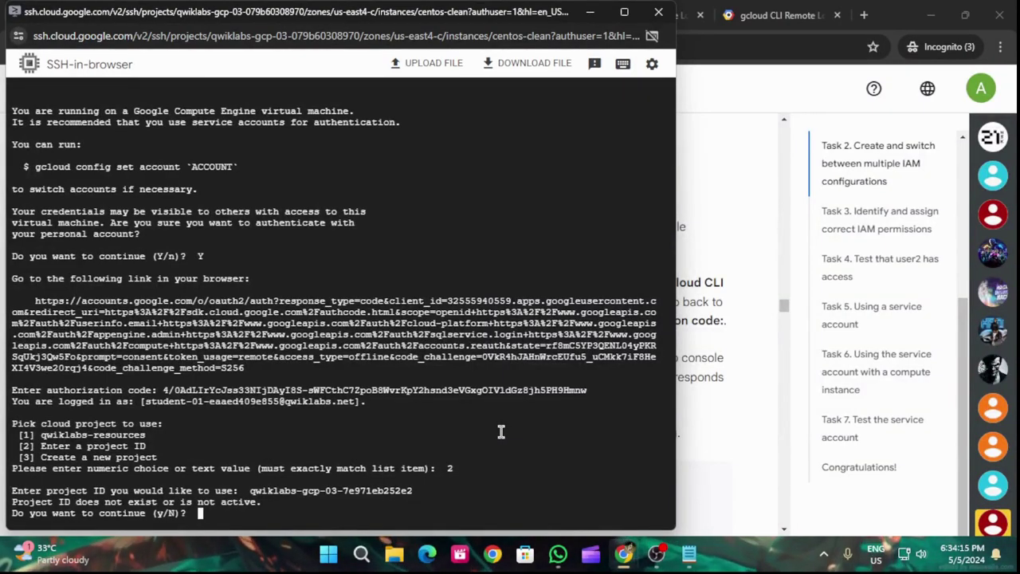
type("y")
key("Return")
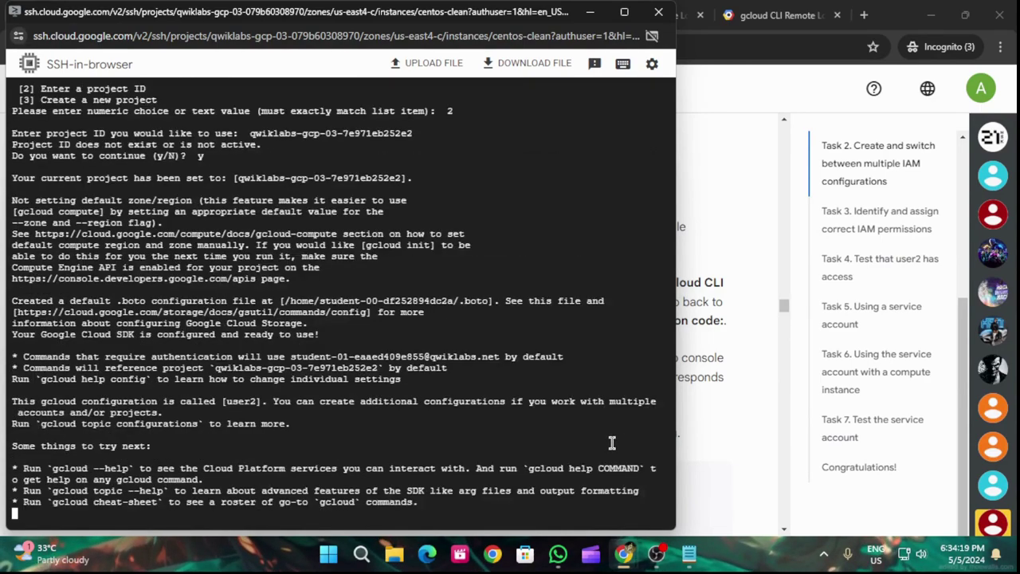
- Run the lab's progress check for "Check gcloud user2 configuration was created"
left_click(708, 437)
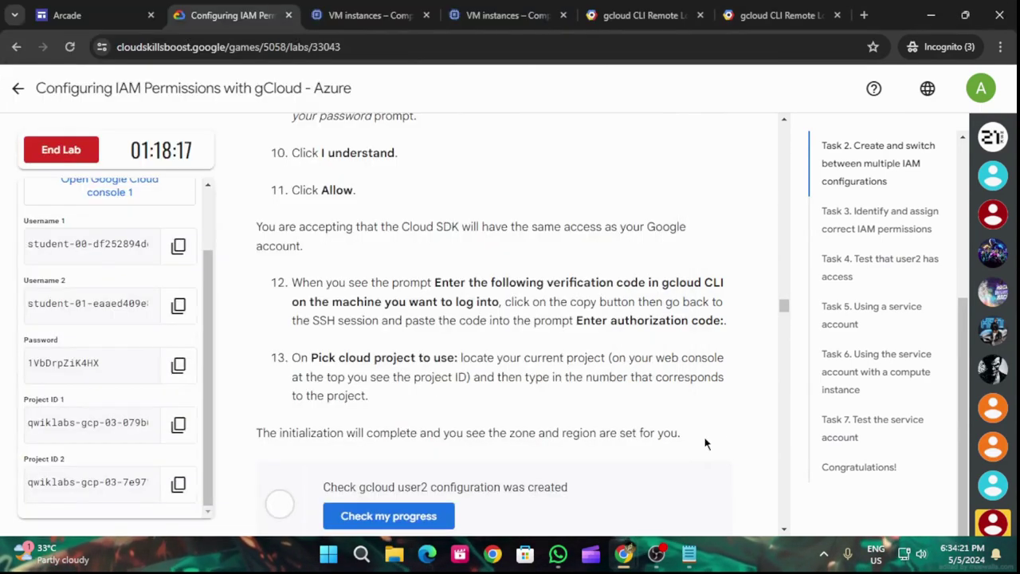
scroll(576, 439, "down", 2)
left_click(431, 375)
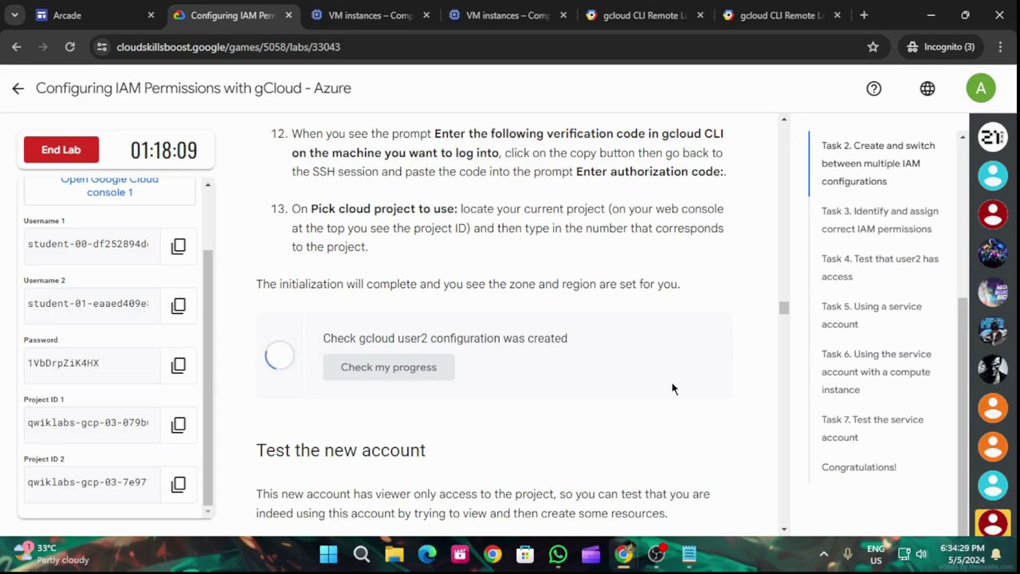
- Copy gcloud compute instances list from the Test the new account section and run it in the SSH session
scroll(672, 388, "down", 4)
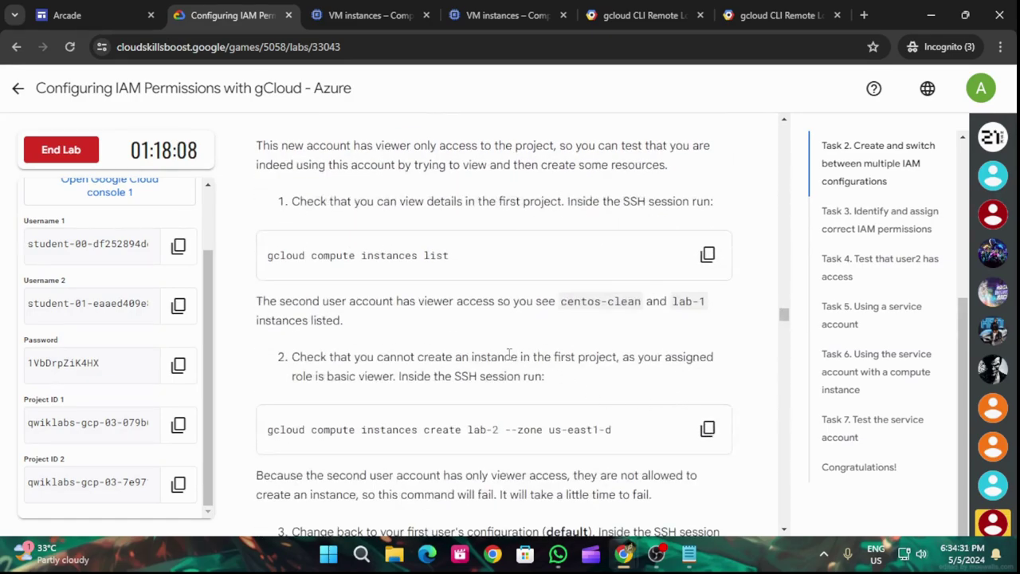
left_click(707, 256)
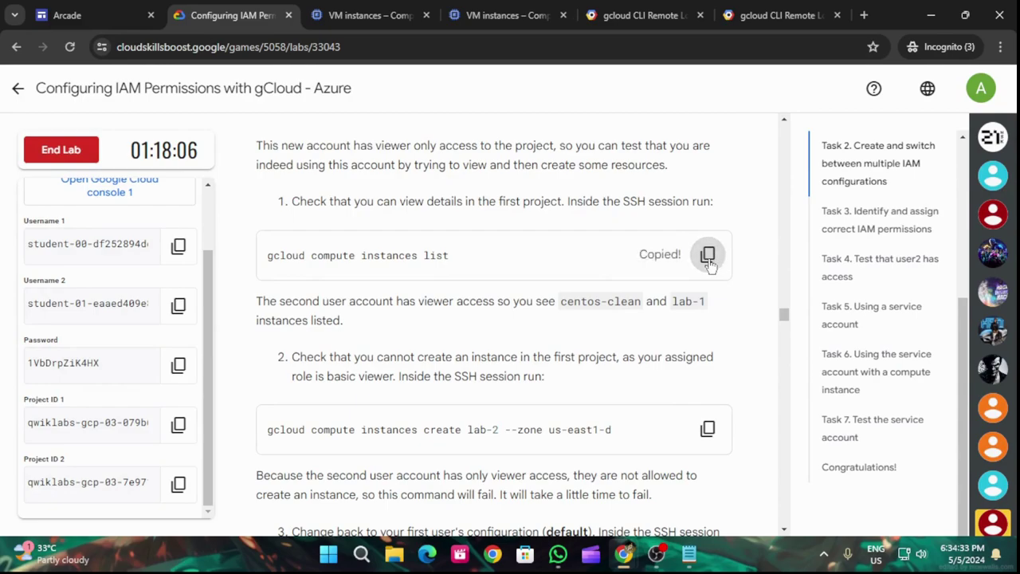
mouse_move(624, 554)
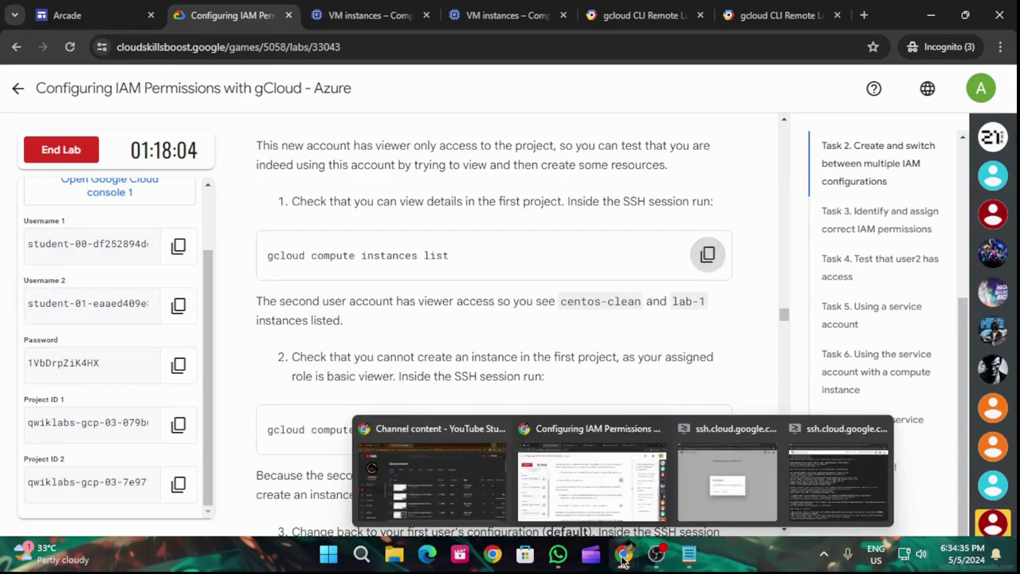
left_click(832, 510)
key("ctrl+v")
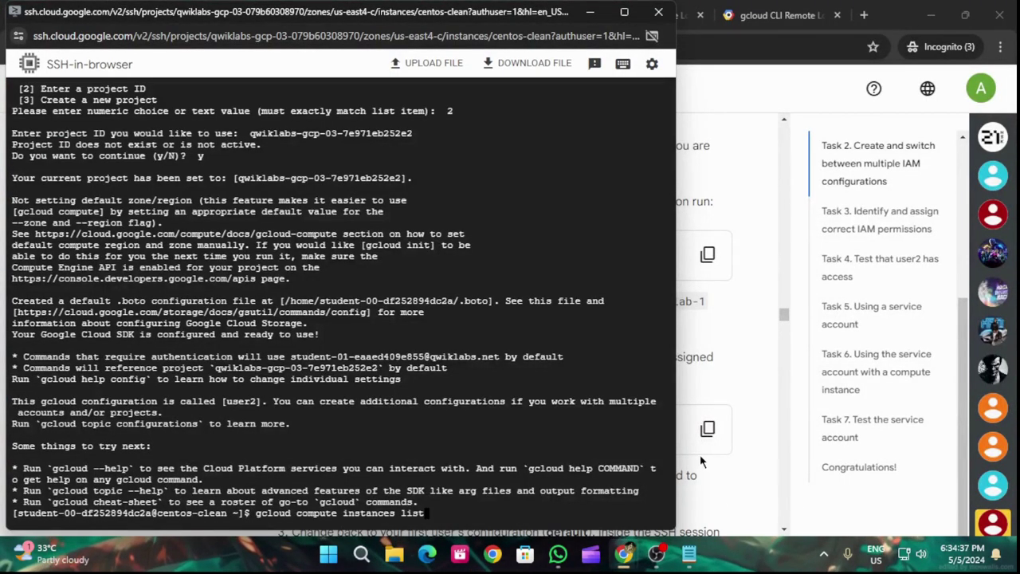
key("Return")
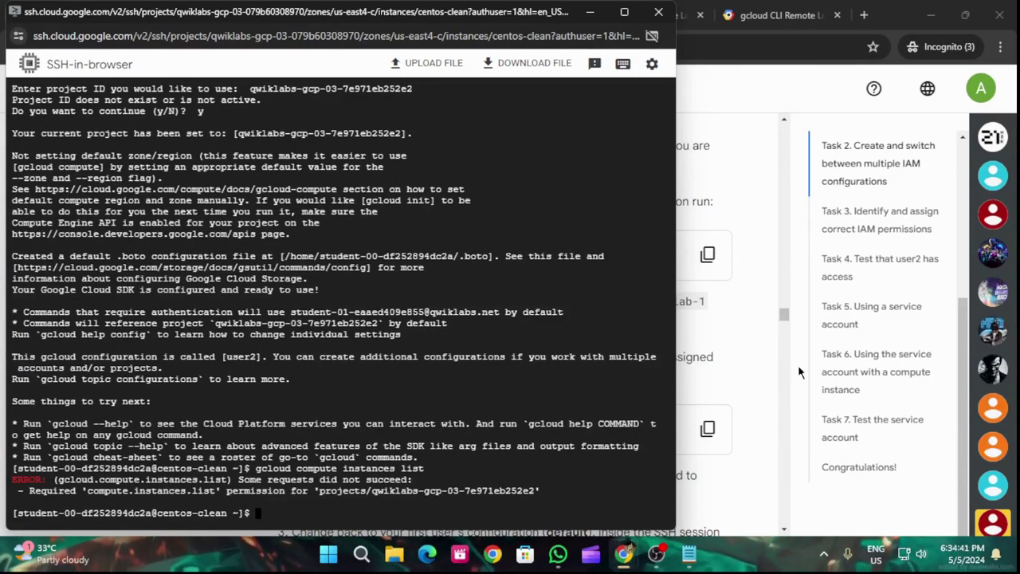
- Copy gcloud compute instances create lab-2 --zone us-east1-d from the lab guide, run it in the SSH session, and return to the guide
left_click(759, 356)
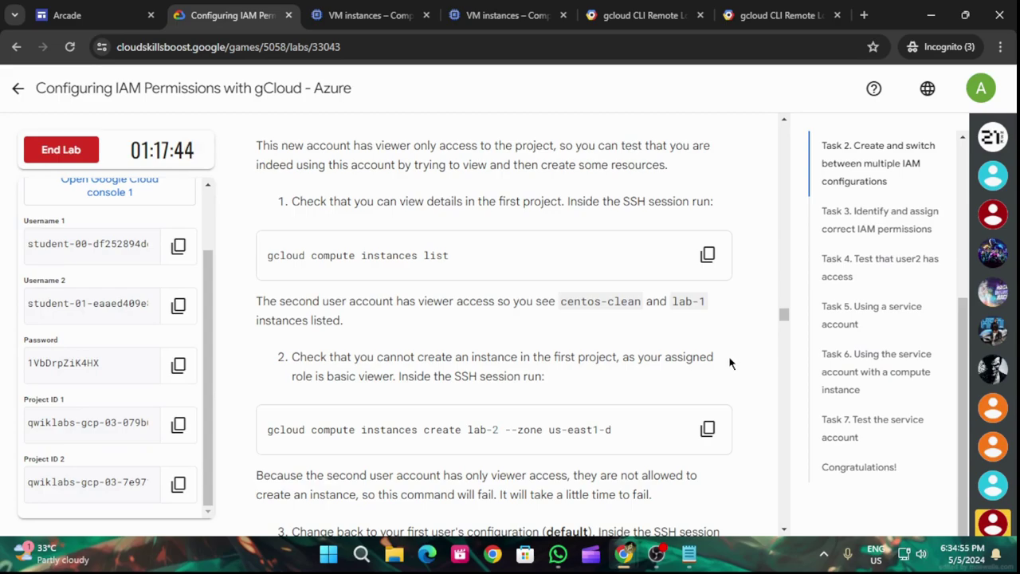
scroll(728, 356, "down", 2)
left_click(707, 281)
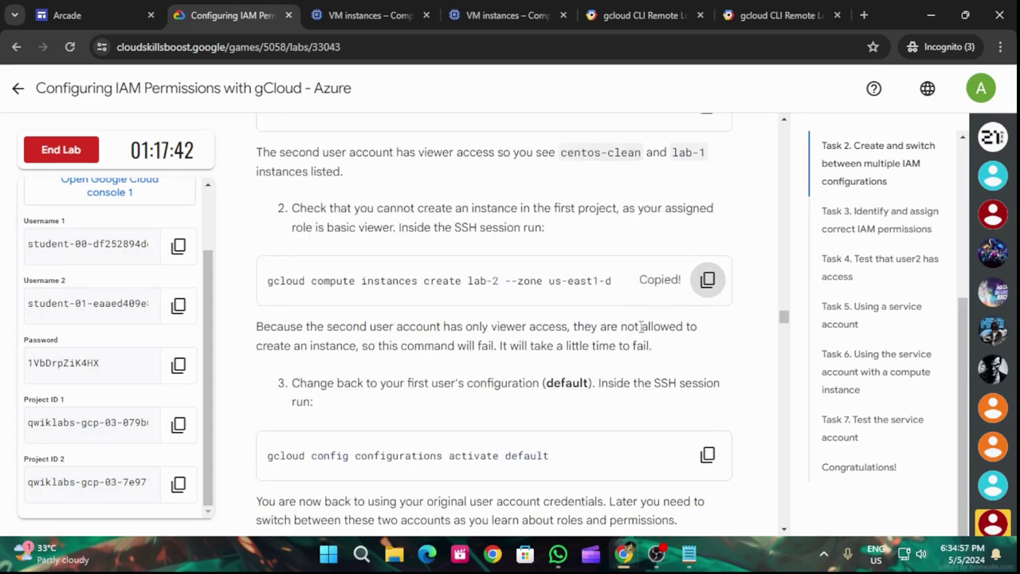
mouse_move(626, 551)
left_click(803, 497)
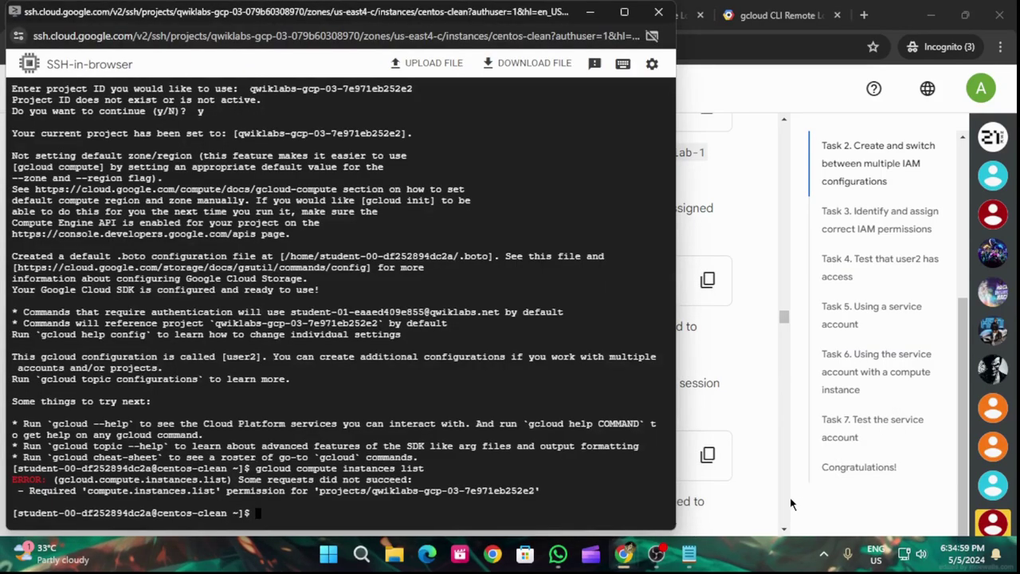
key("ctrl+v")
key("Return")
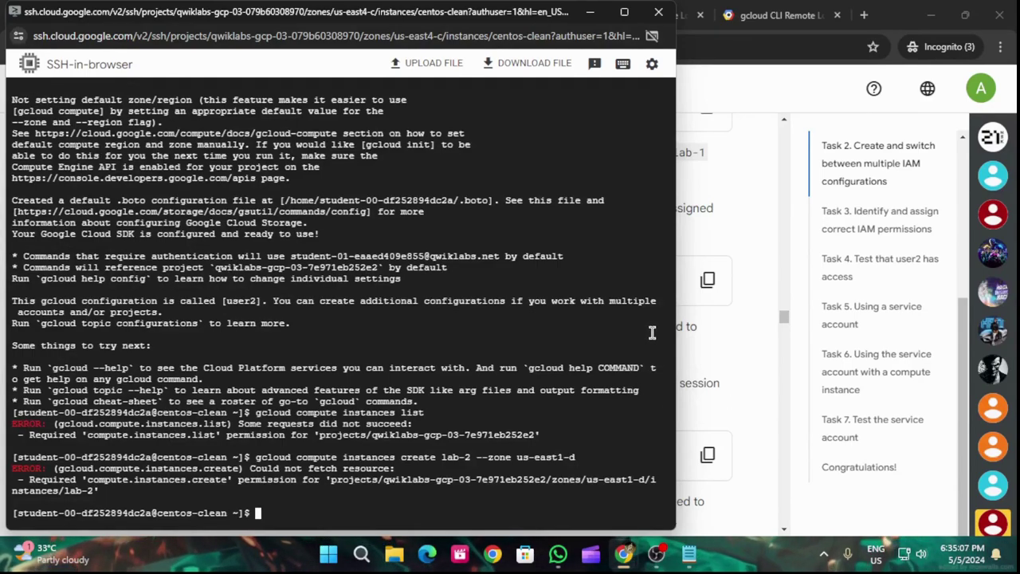
left_click(687, 349)
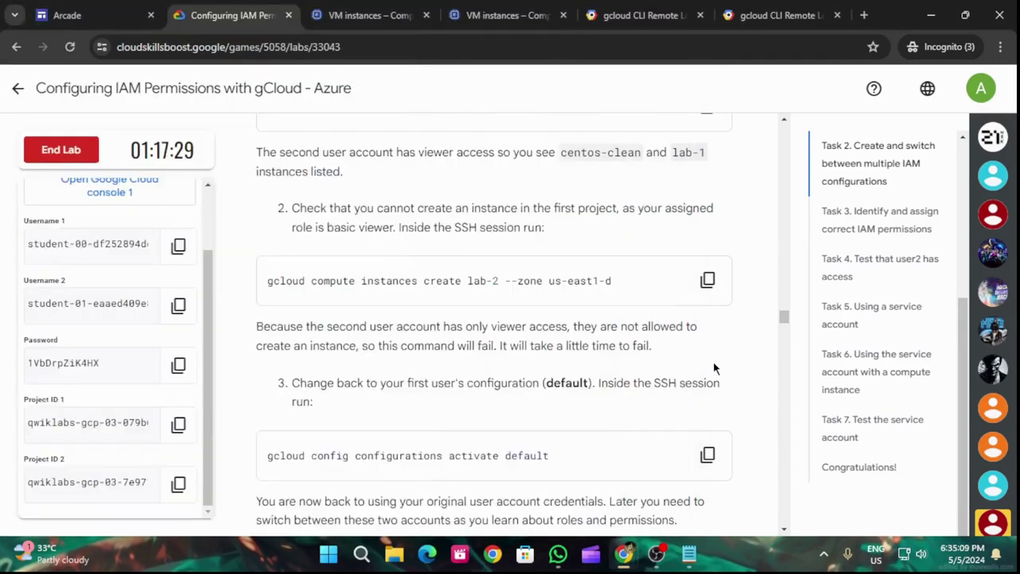
- Read through the lab guide from the user2 configuration check to Task 3's sections on roles, permissions and second-project access
scroll(681, 334, "up", 3)
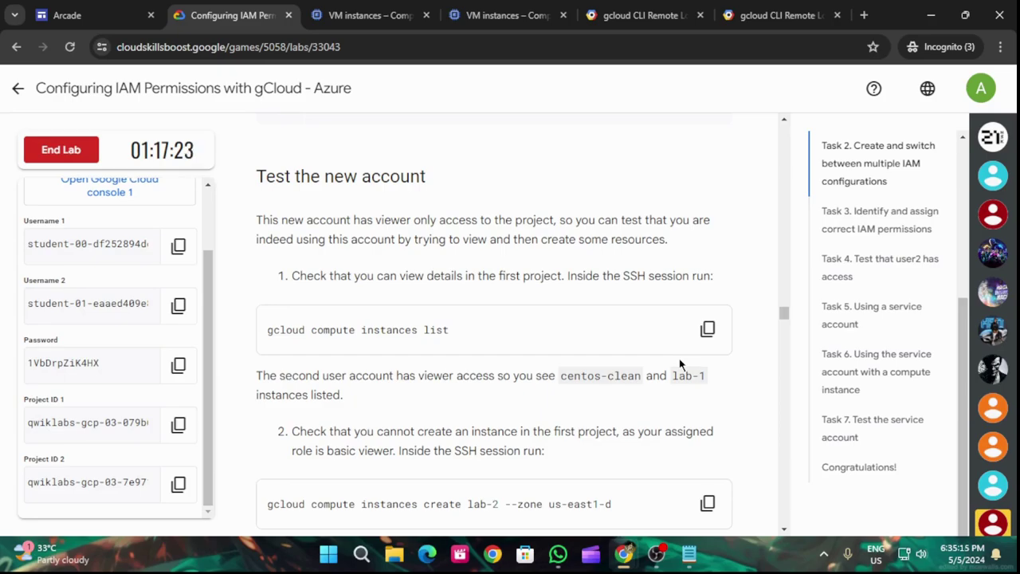
scroll(681, 365, "up", 5)
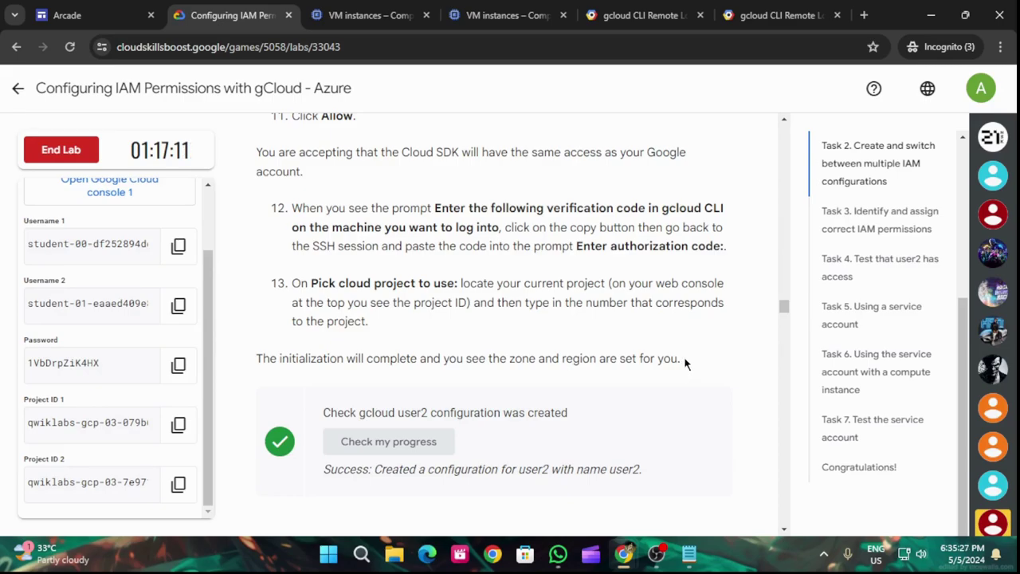
scroll(684, 358, "down", 3)
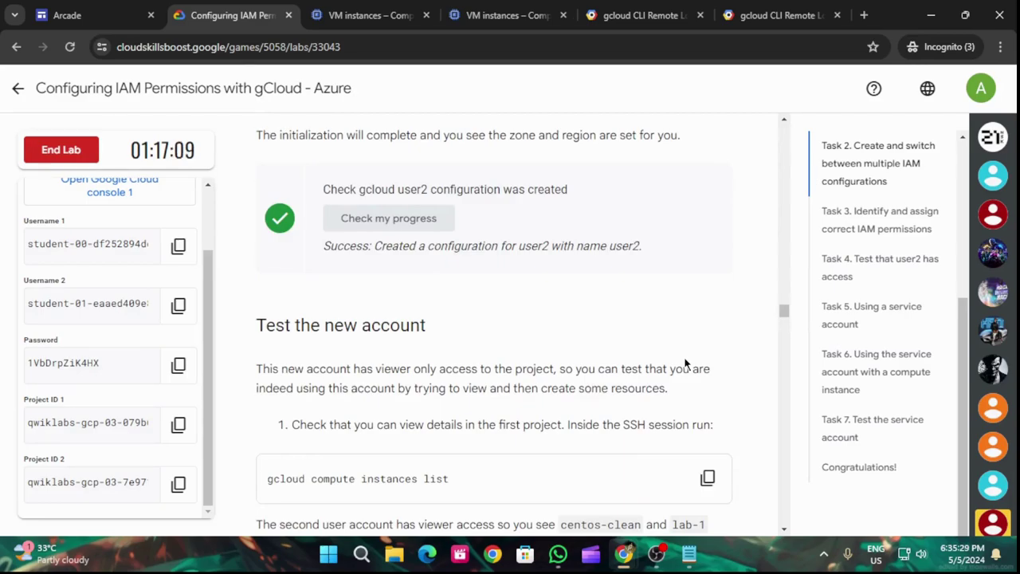
scroll(683, 362, "down", 3)
scroll(684, 356, "down", 3)
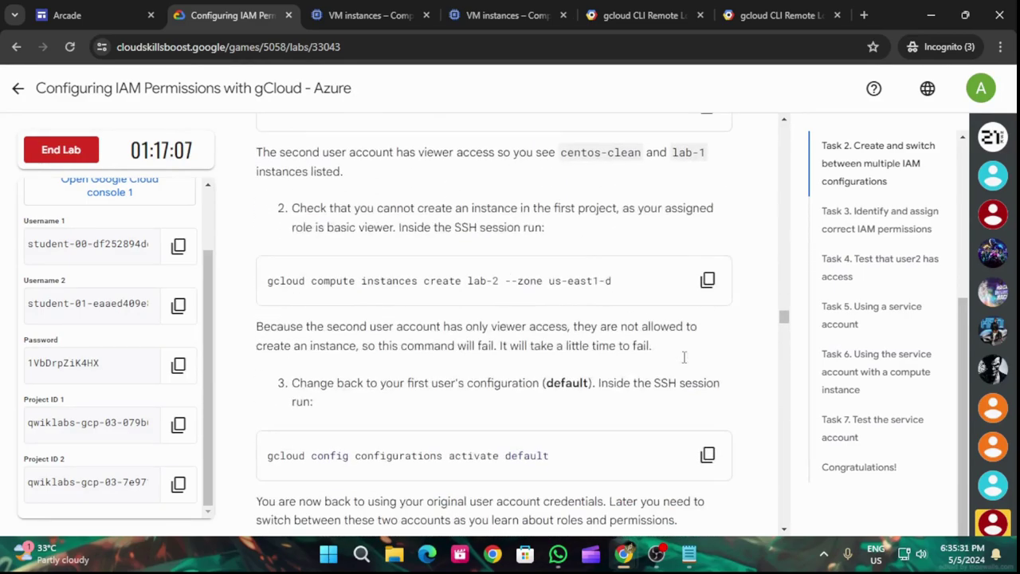
scroll(684, 358, "down", 2)
scroll(683, 356, "down", 5)
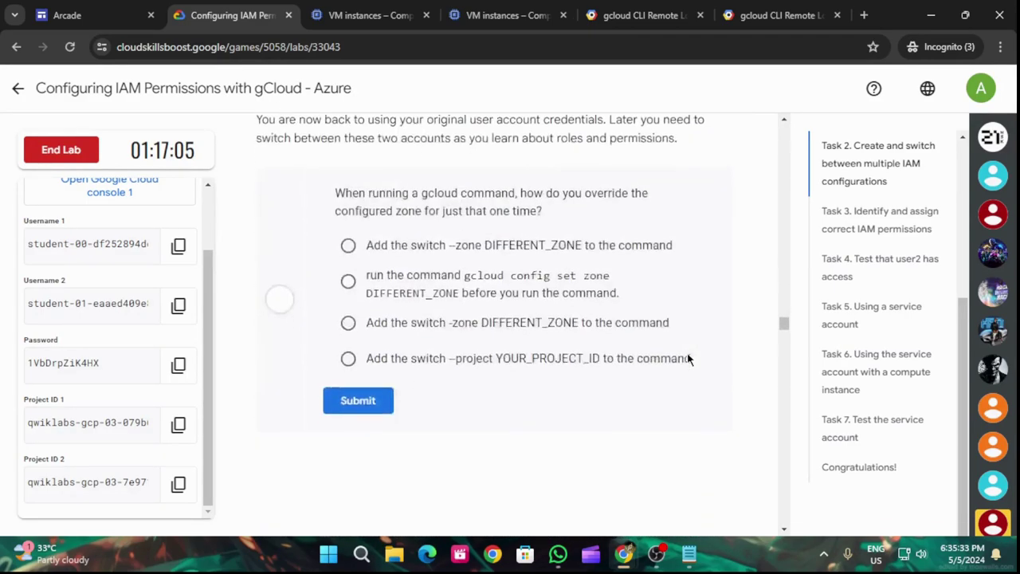
scroll(686, 359, "up", 7)
scroll(672, 366, "down", 9)
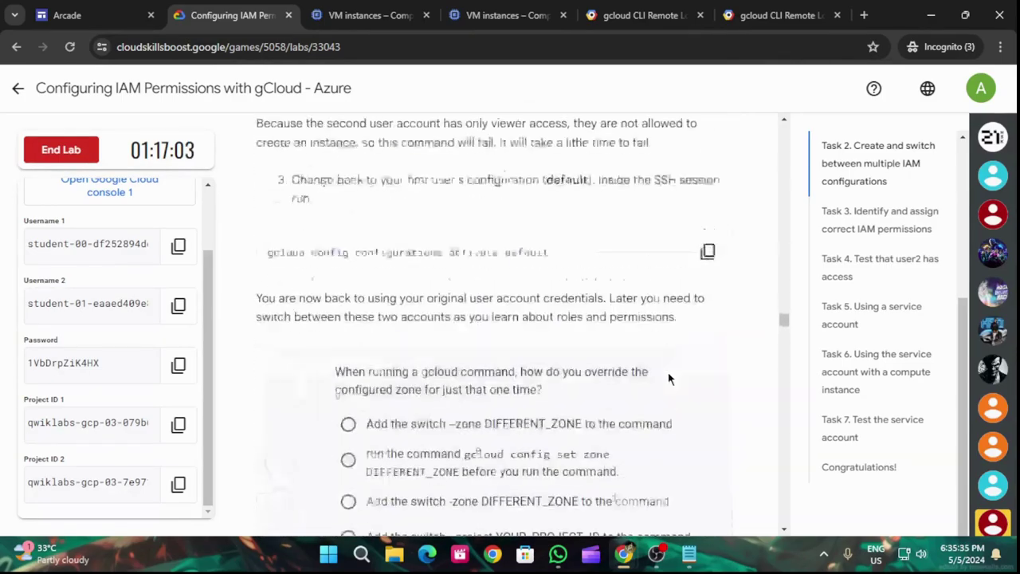
scroll(653, 400, "up", 3)
scroll(653, 402, "up", 3)
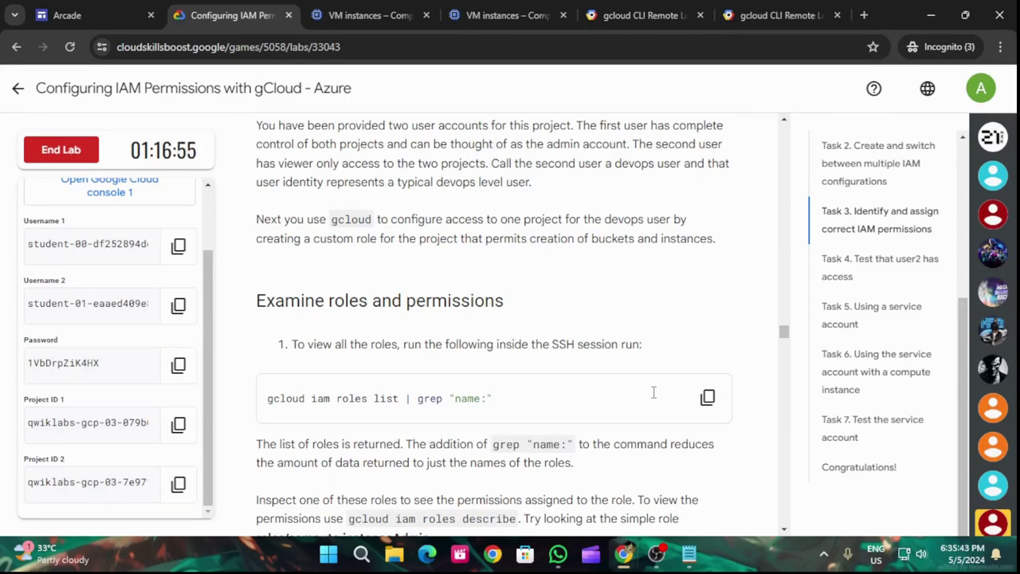
scroll(652, 392, "down", 2)
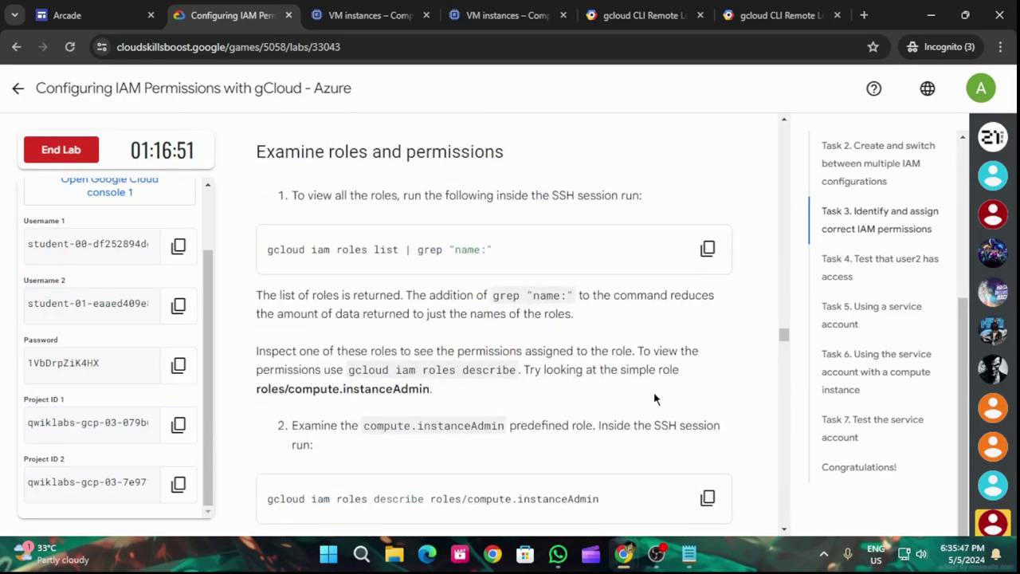
scroll(653, 397, "down", 6)
scroll(654, 396, "down", 20)
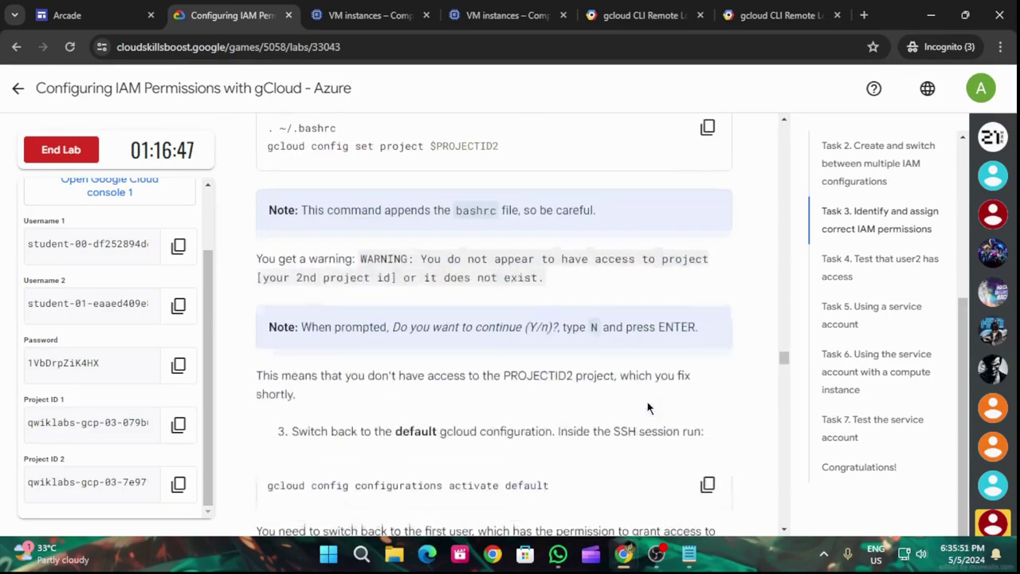
scroll(647, 398, "down", 3)
scroll(637, 407, "up", 12)
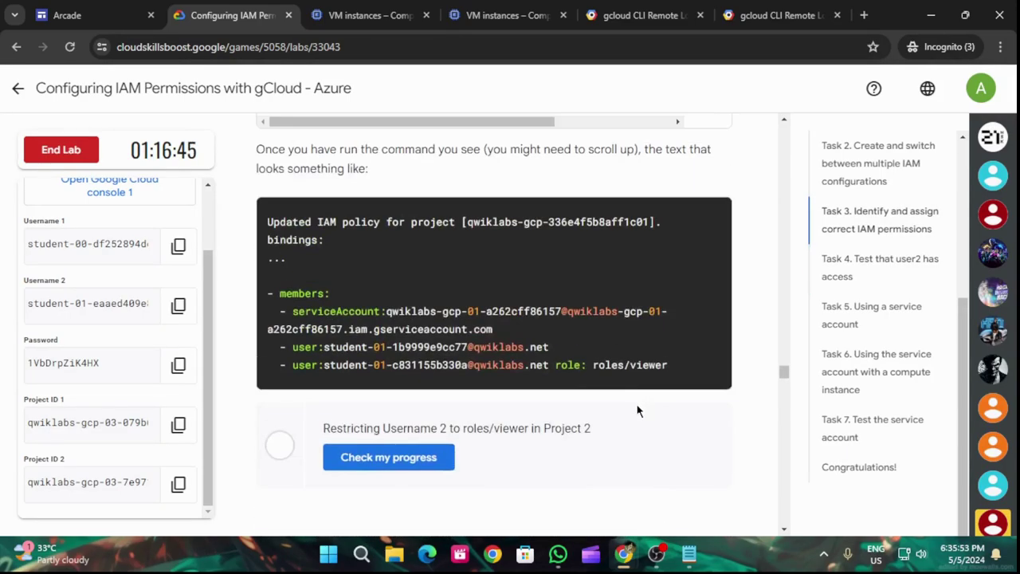
scroll(524, 388, "up", 8)
- Copy gcloud config configurations activate user2 from the lab guide and run it in the SSH session
scroll(524, 388, "down", 7)
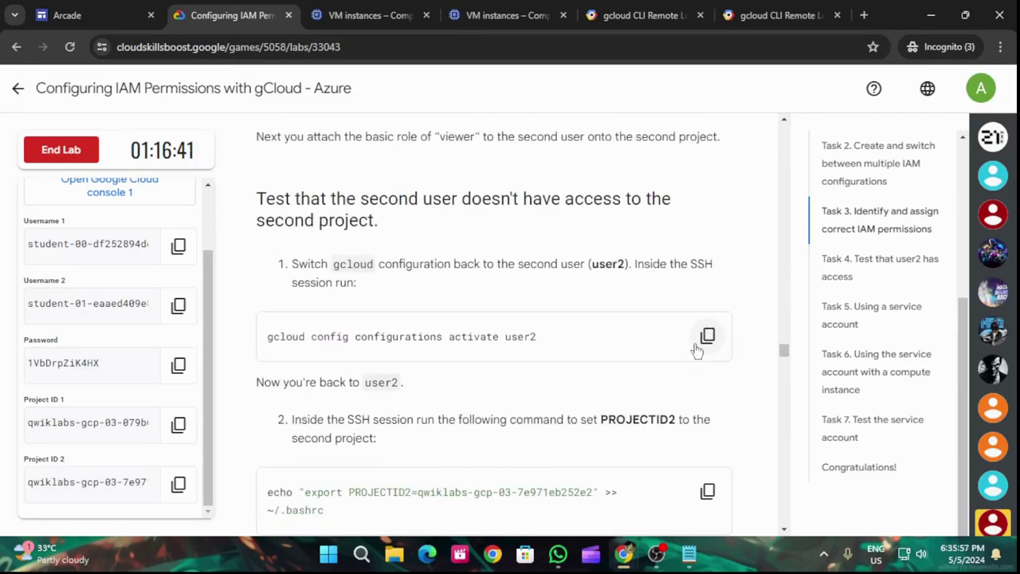
left_click(707, 337)
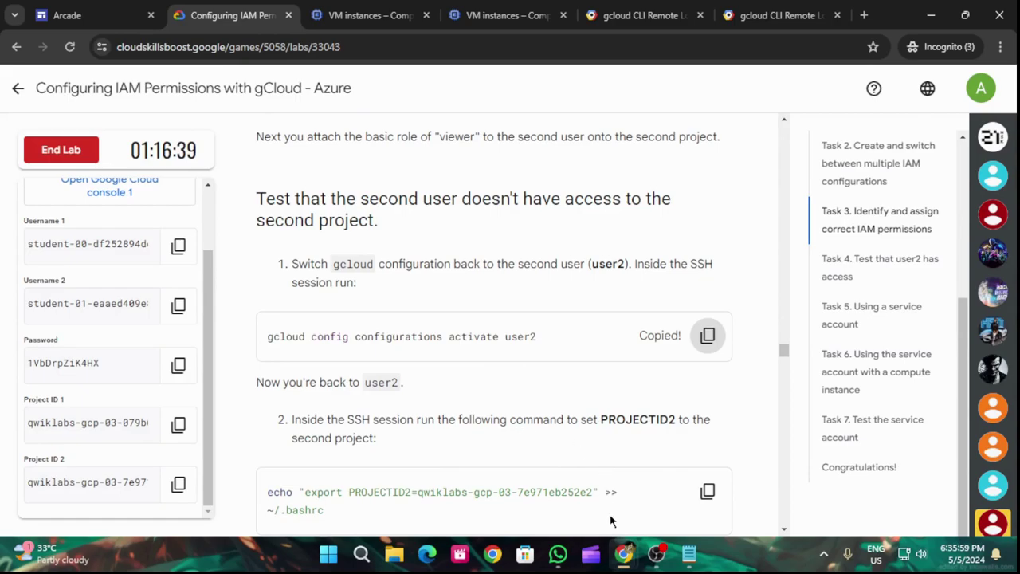
mouse_move(623, 553)
left_click(841, 478)
key("ctrl+v")
key("Return")
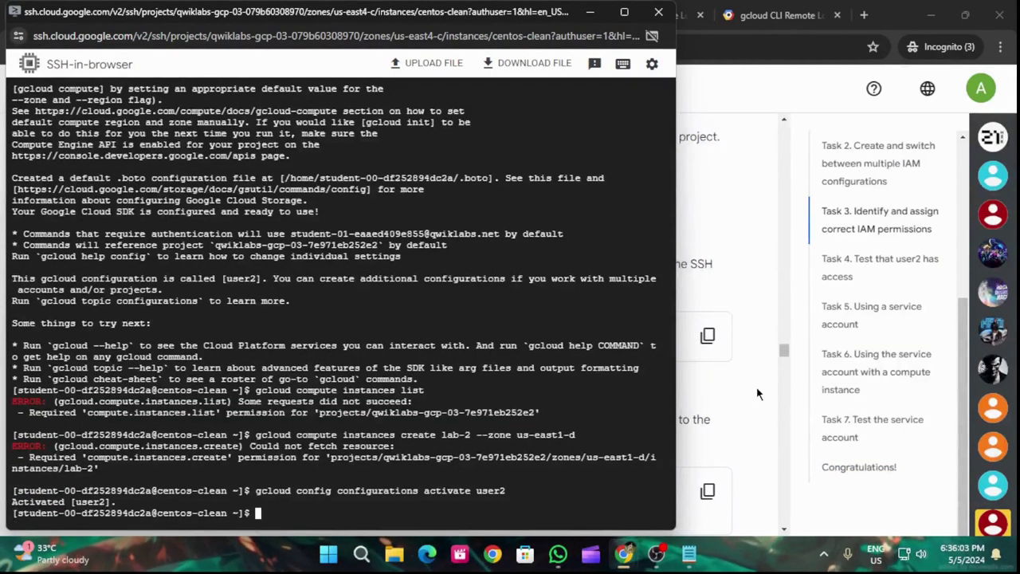
left_click(758, 393)
- Copy gcloud iam roles list | grep "name:" from the Examine roles and permissions section and run it in the SSH session
scroll(740, 390, "down", 3)
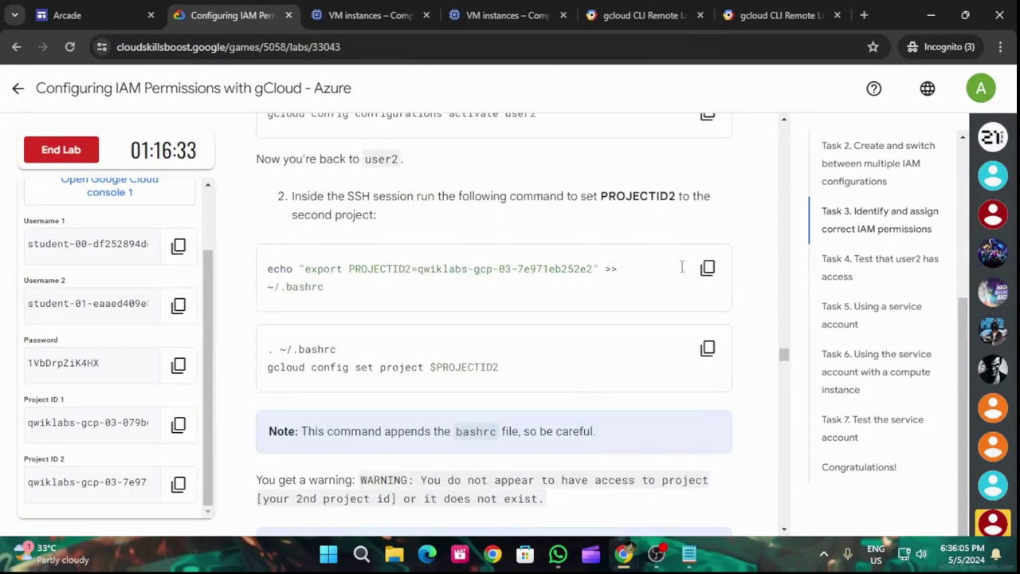
scroll(671, 294, "up", 10)
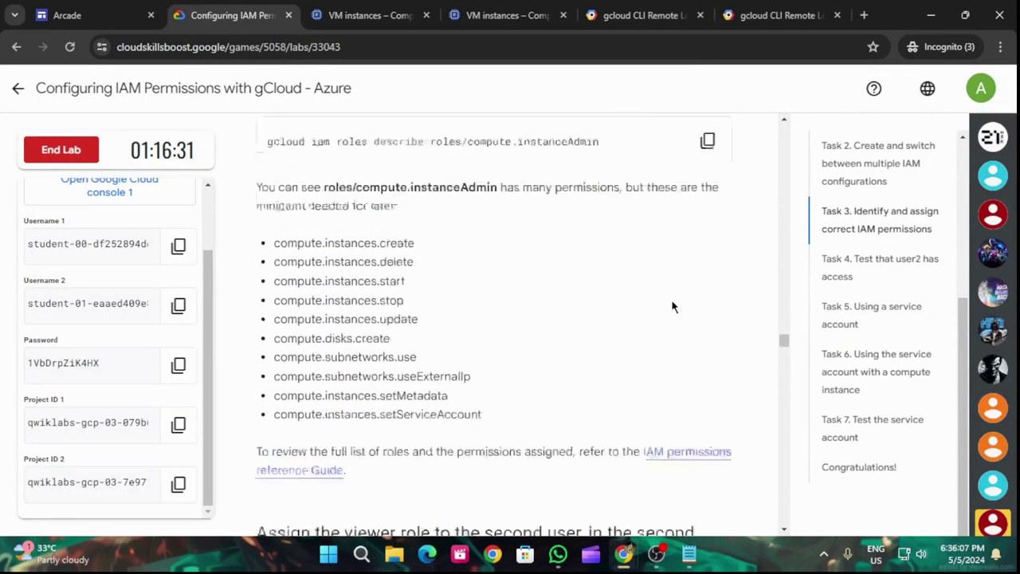
scroll(671, 303, "up", 3)
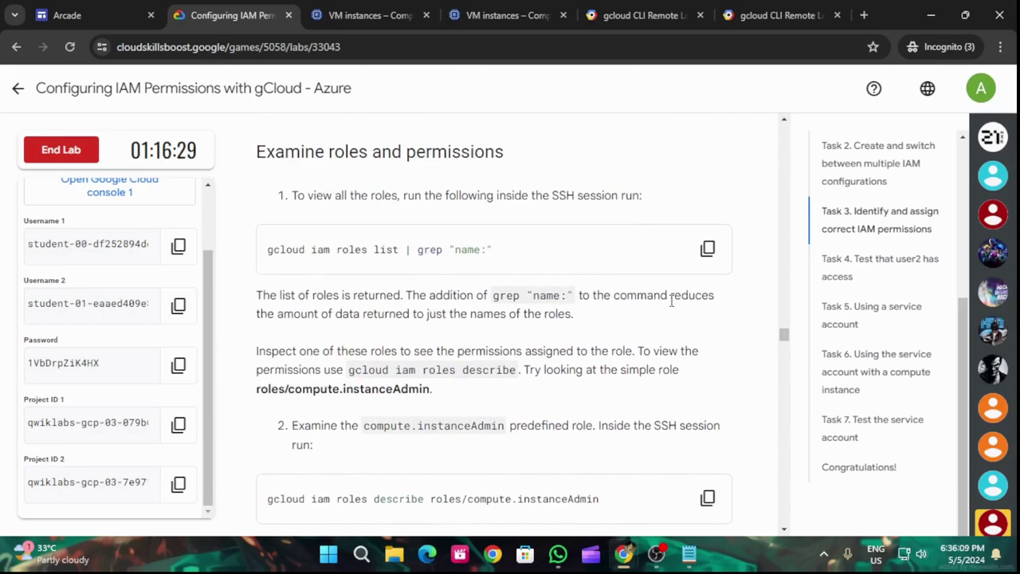
left_click(708, 249)
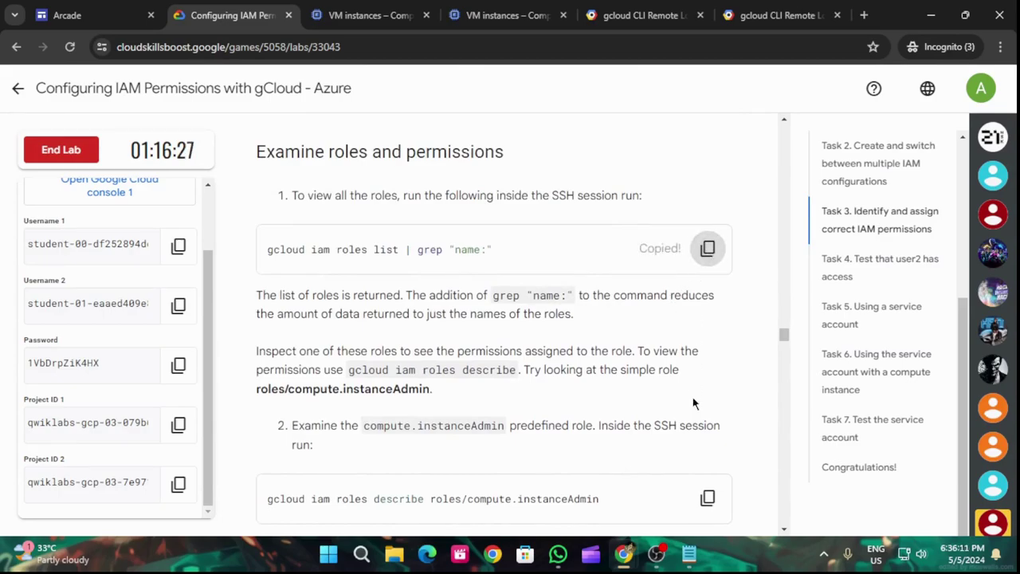
mouse_move(624, 554)
left_click(821, 460)
key("ctrl+v")
key("Return")
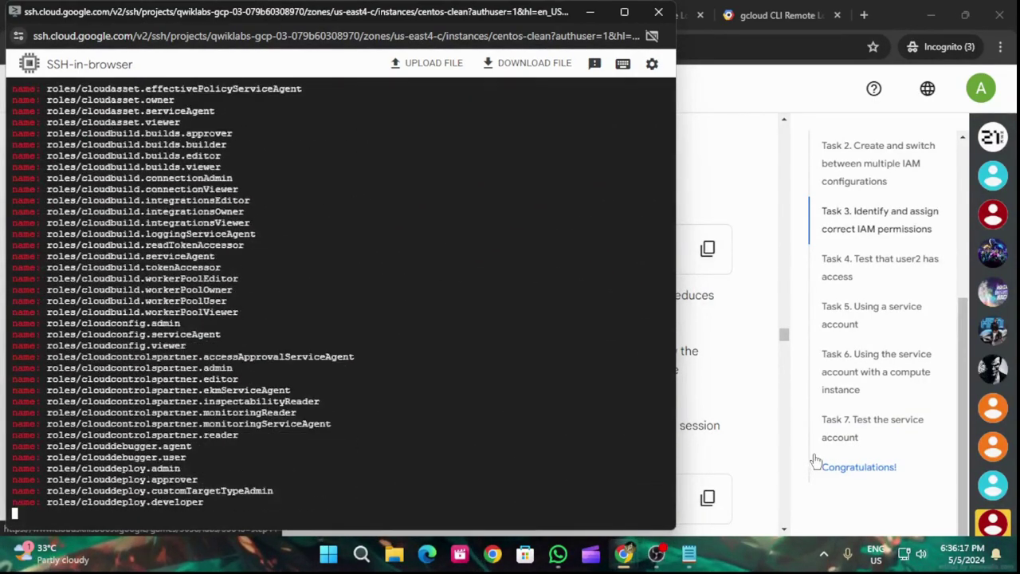
left_click(813, 462)
- Copy gcloud iam roles describe roles/compute.instanceAdmin from the guide and run it in the SSH session once the role listing finishes
scroll(728, 488, "down", 1)
scroll(728, 483, "down", 1)
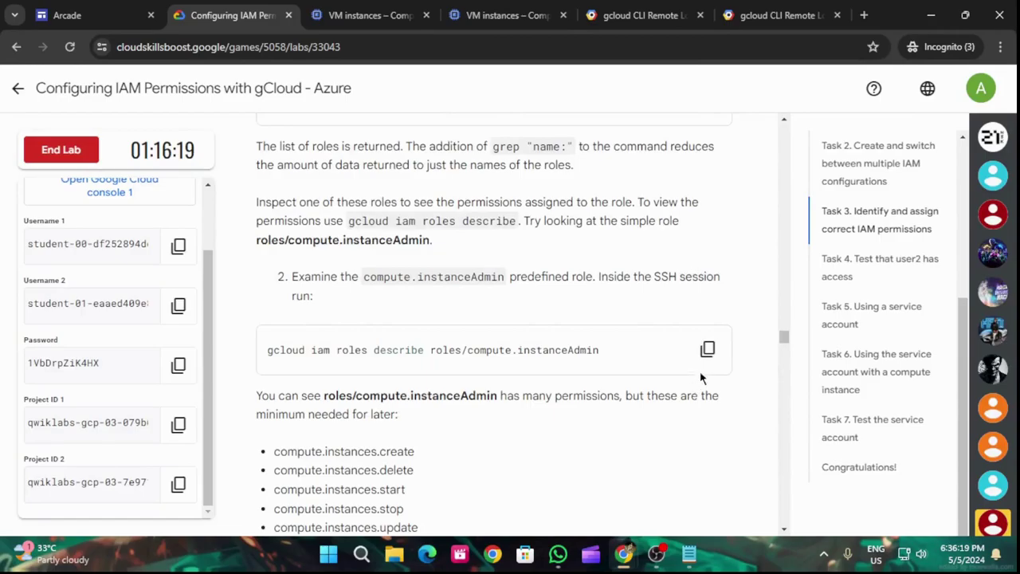
left_click(707, 349)
mouse_move(629, 542)
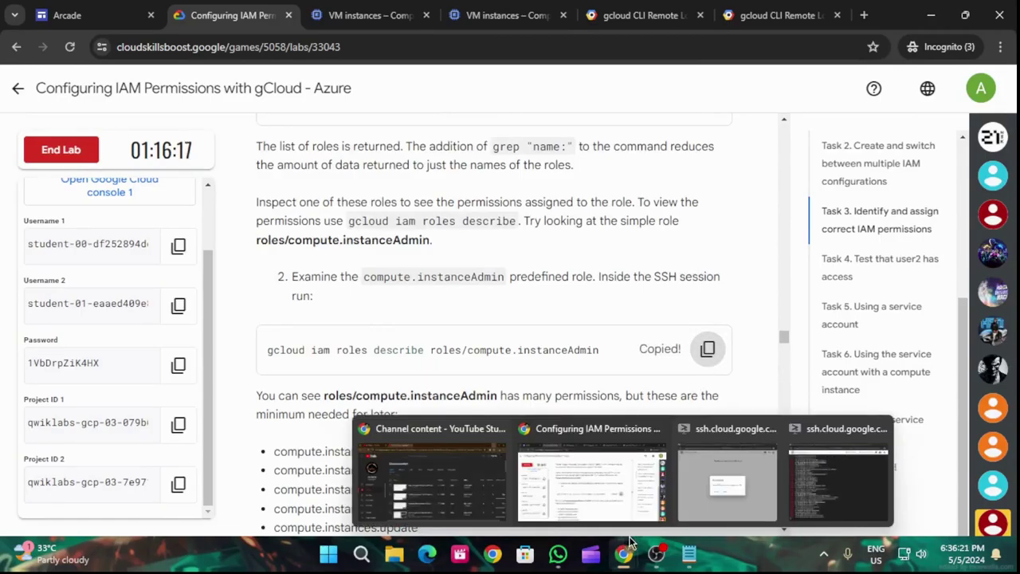
left_click(811, 467)
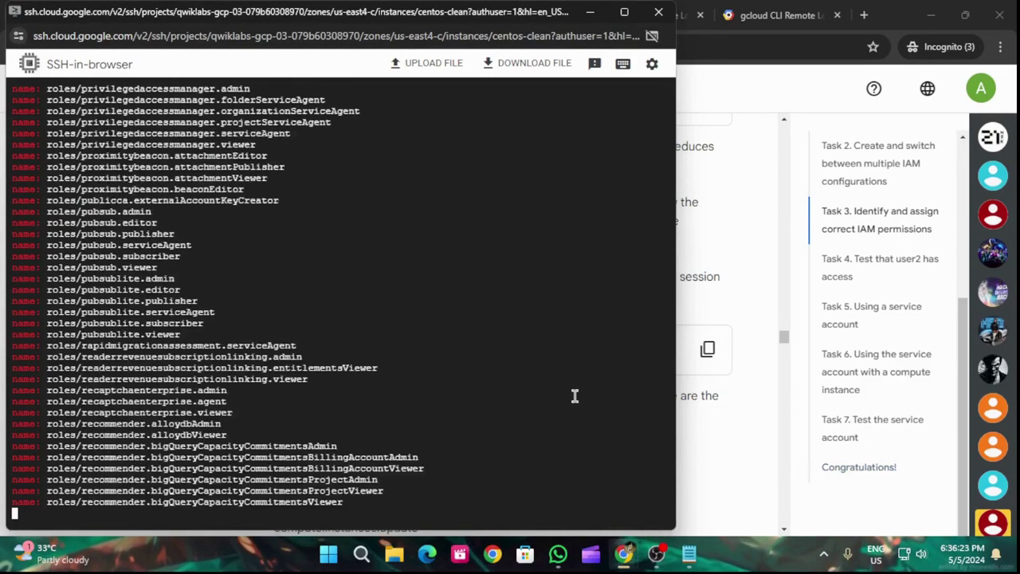
left_click(726, 292)
scroll(710, 314, "up", 2)
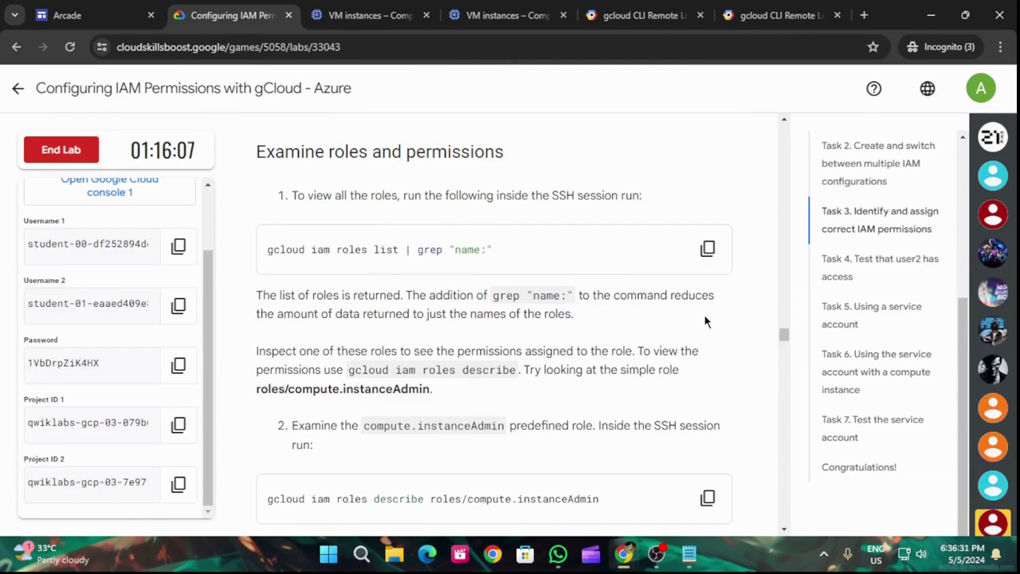
scroll(703, 322, "down", 2)
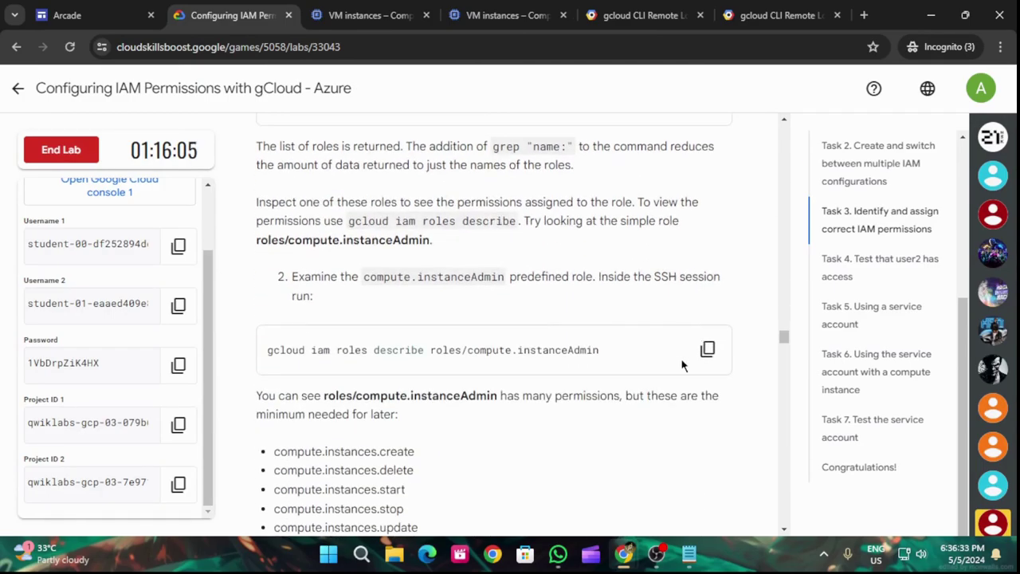
scroll(684, 360, "down", 2)
mouse_move(624, 554)
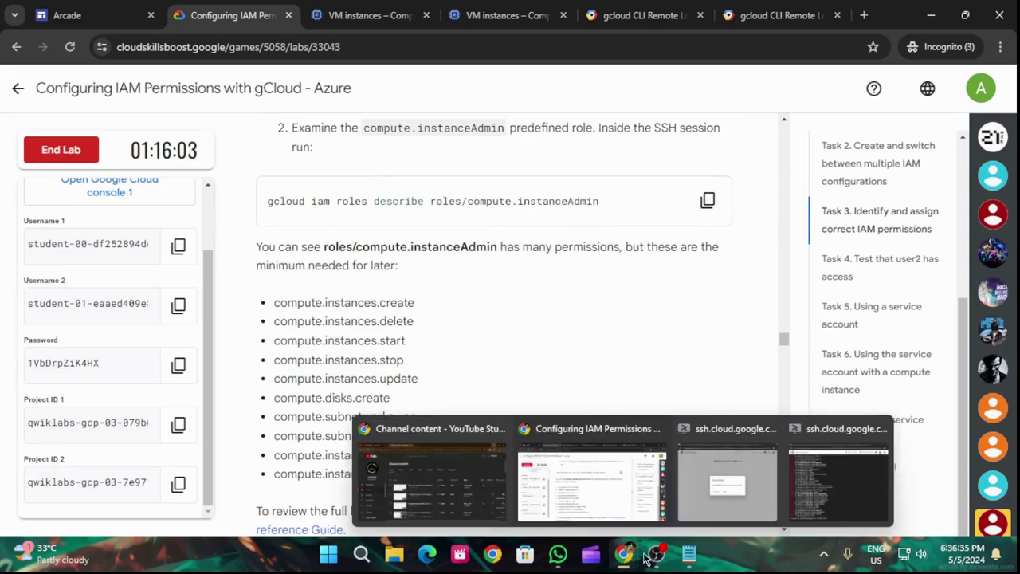
left_click(836, 470)
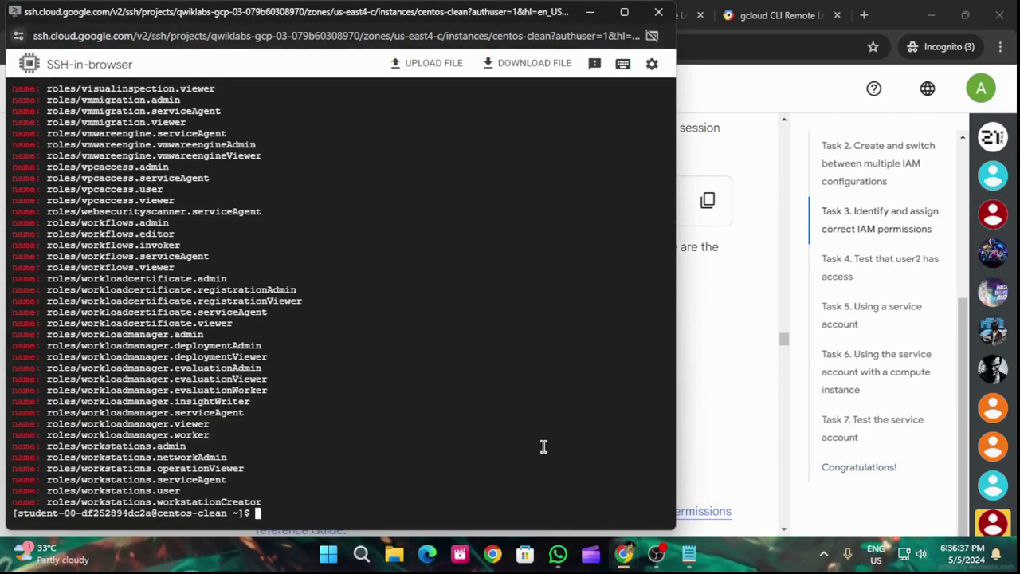
key("ctrl+v")
key("Return")
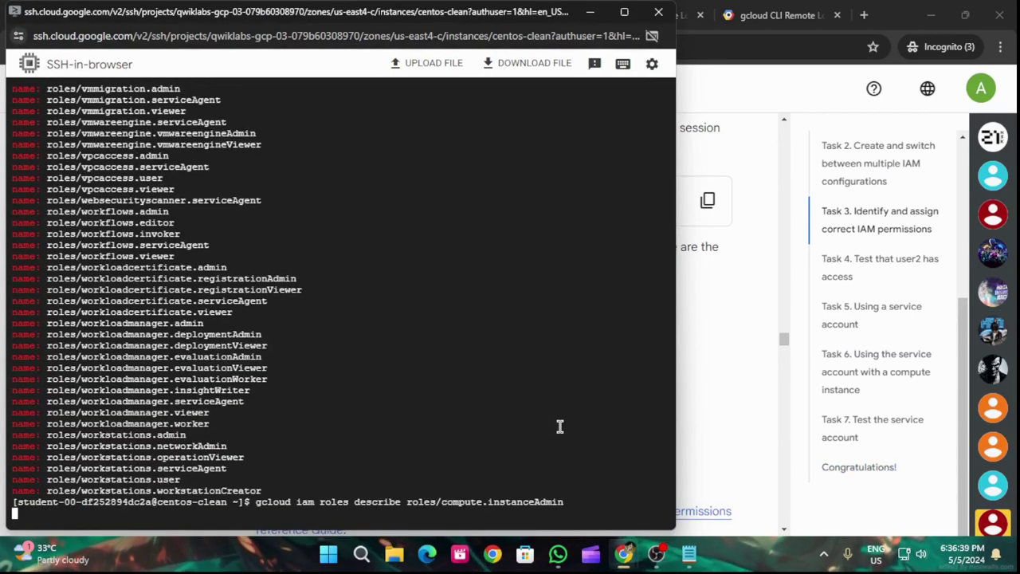
left_click(727, 364)
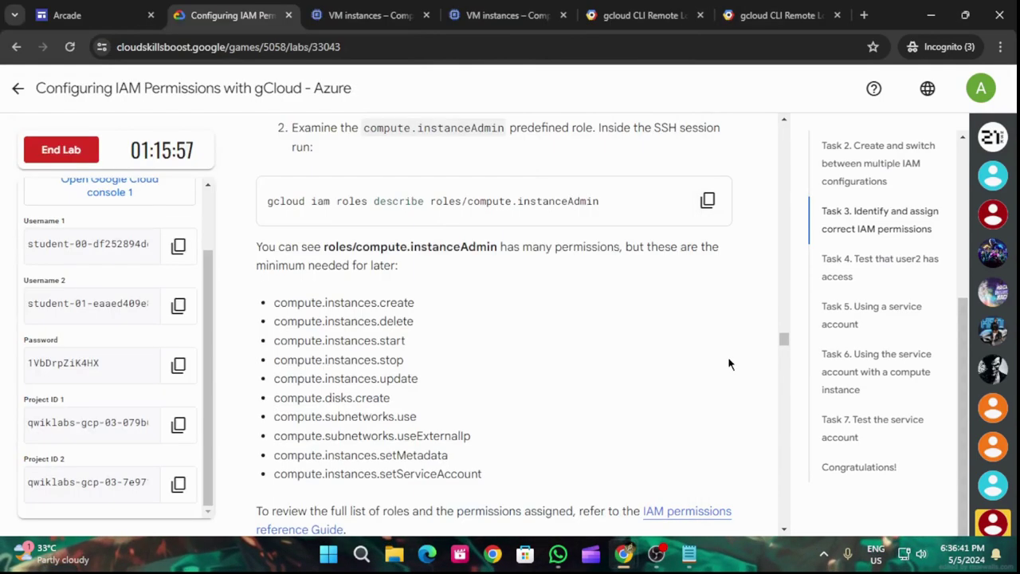
- Switch the gcloud configuration to user2 again by running gcloud config configurations activate user2 from the second-project access test in the SSH session
scroll(674, 433, "down", 9)
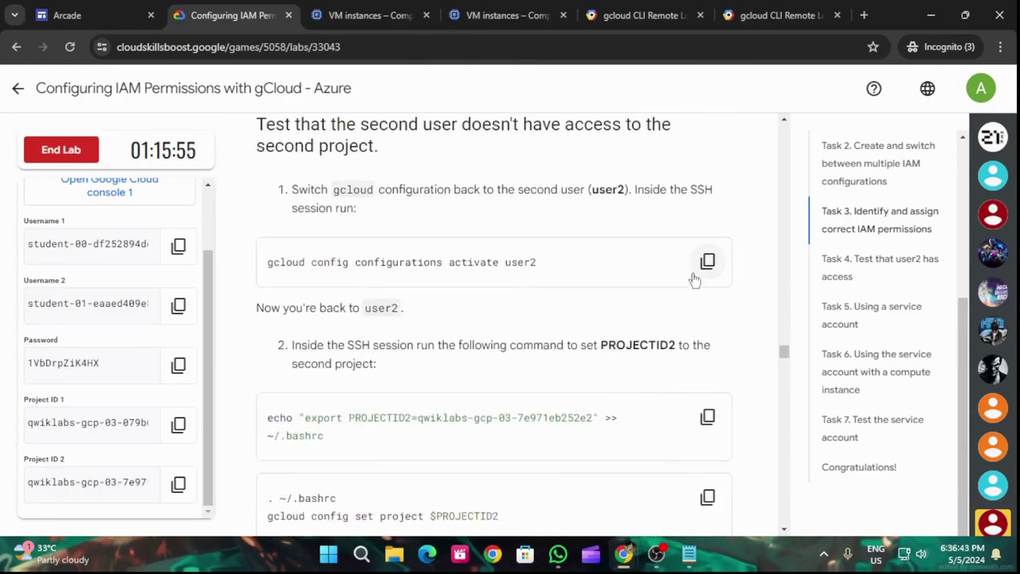
left_click(706, 263)
mouse_move(637, 547)
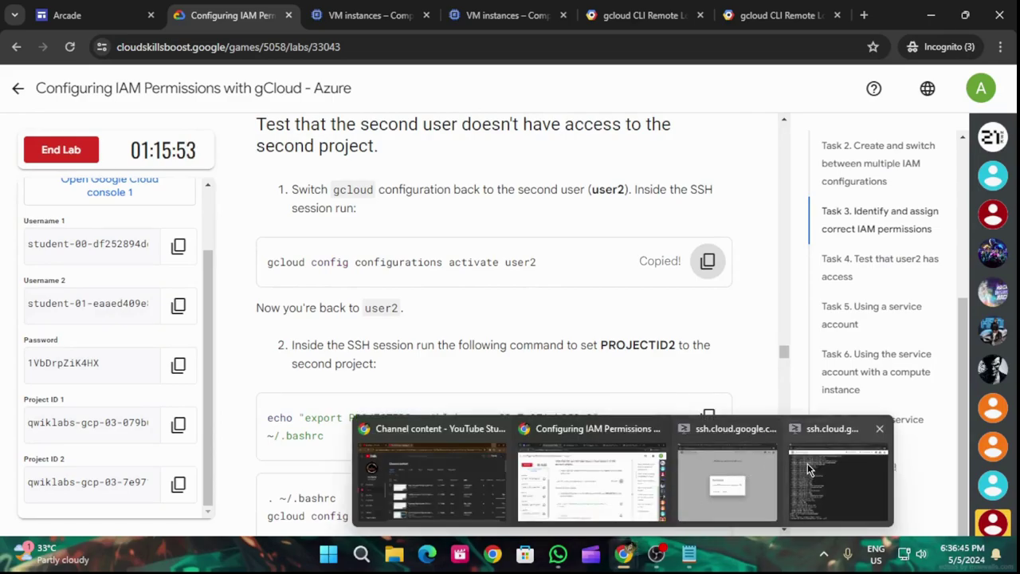
left_click(807, 462)
key("ctrl+v")
key("Return")
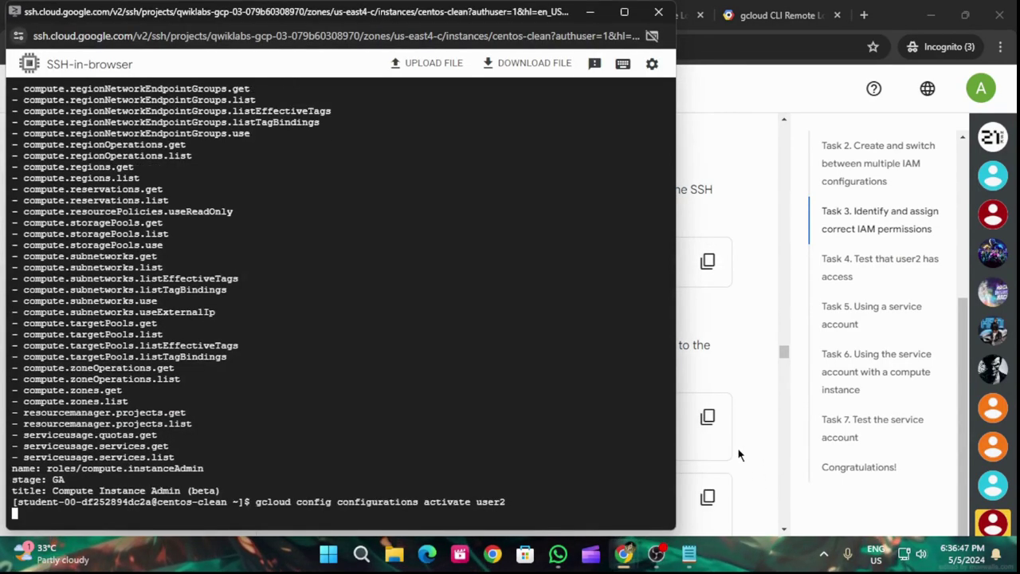
left_click(743, 437)
- Copy the guide's echo command that appends the PROJECTID2 export to ~/.bashrc and run it in the SSH session
scroll(723, 420, "down", 2)
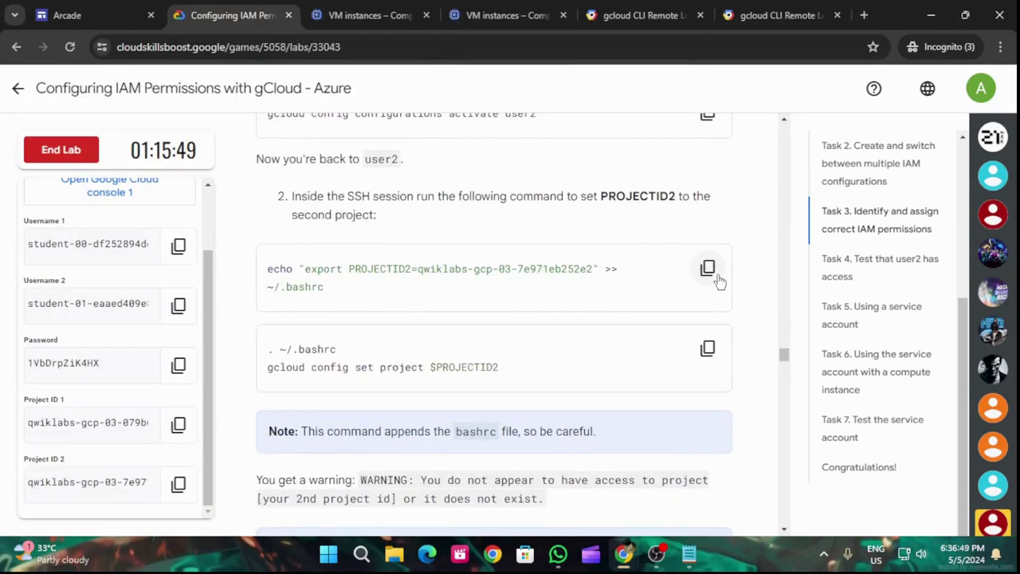
left_click(708, 271)
mouse_move(624, 552)
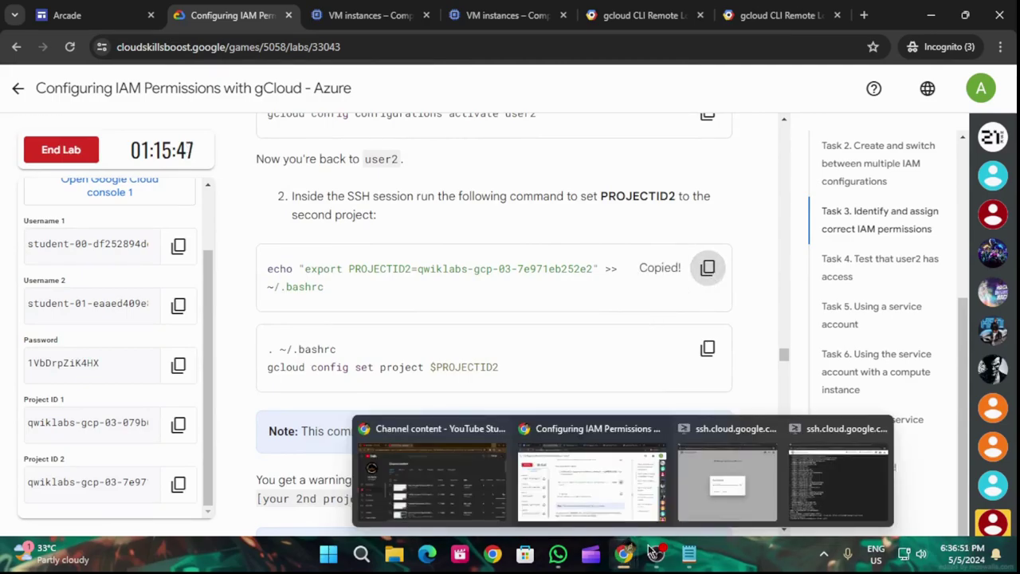
left_click(817, 486)
key("ctrl+v")
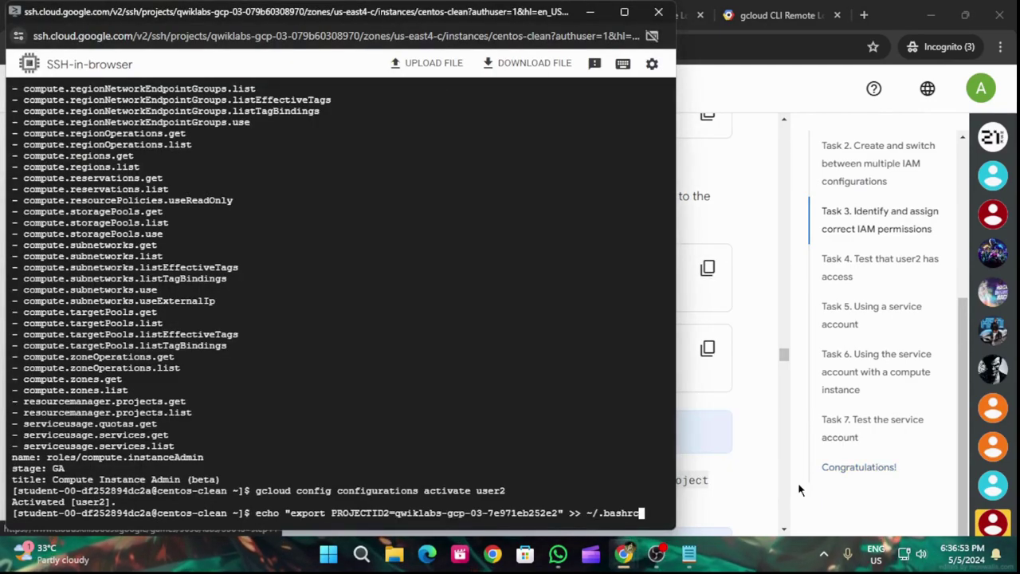
key("Return")
left_click(736, 442)
- Copy the guide's commands that reload ~/.bashrc and run gcloud config set project $PROJECTID2, and run them in the SSH session
scroll(718, 383, "up", 2)
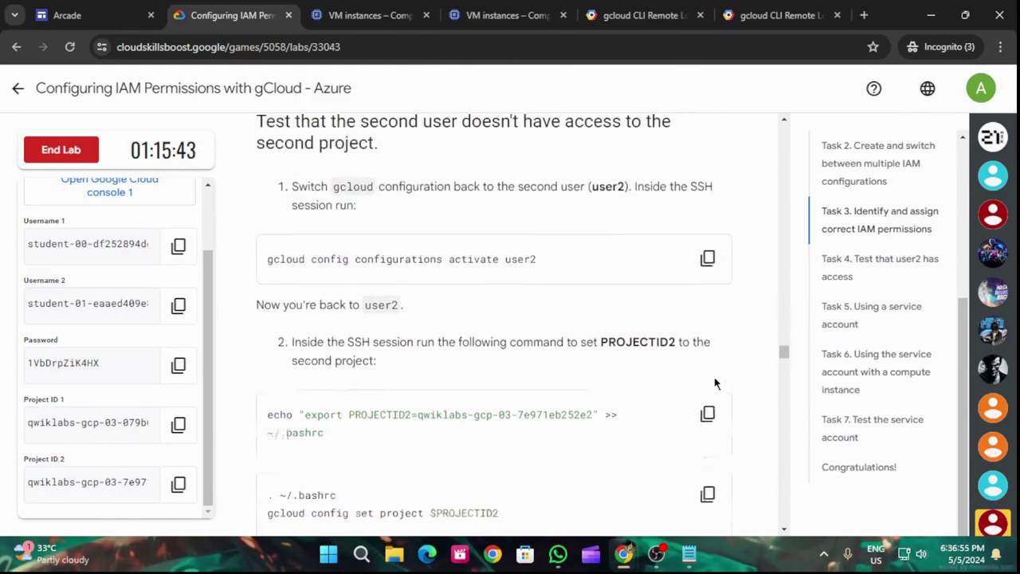
scroll(713, 391, "down", 1)
left_click(708, 350)
scroll(703, 374, "down", 2)
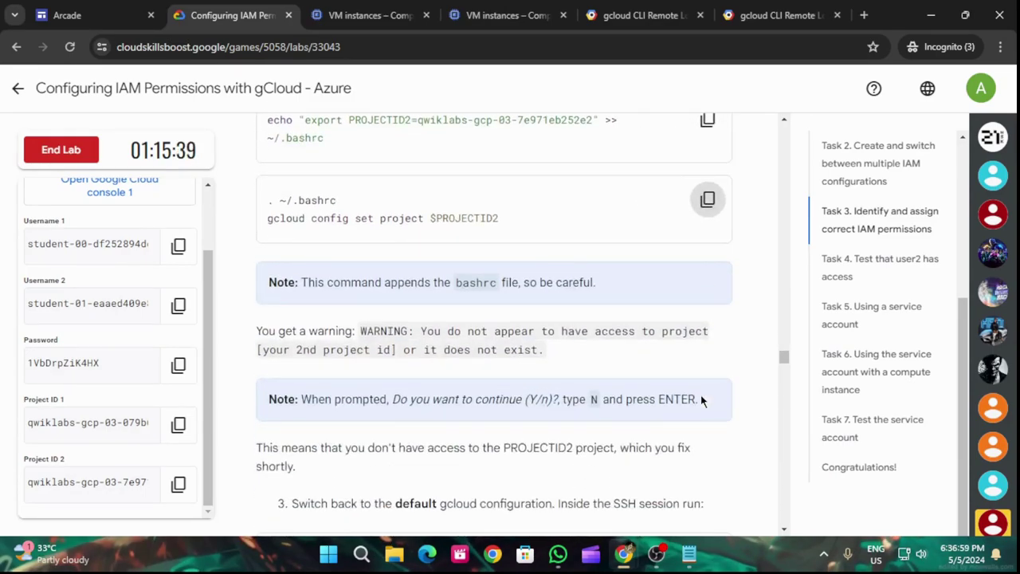
mouse_move(625, 552)
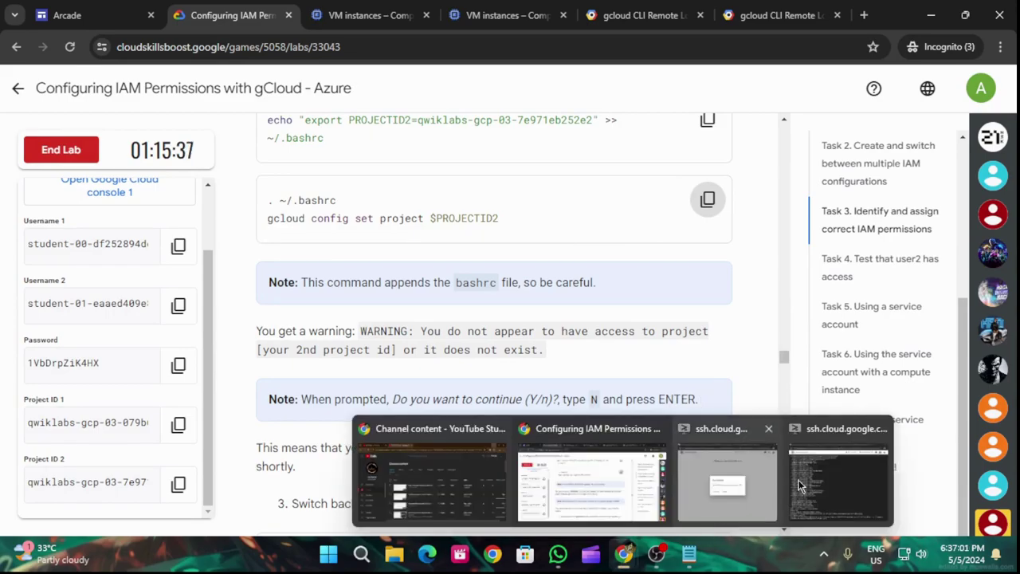
left_click(791, 490)
key("ctrl+v")
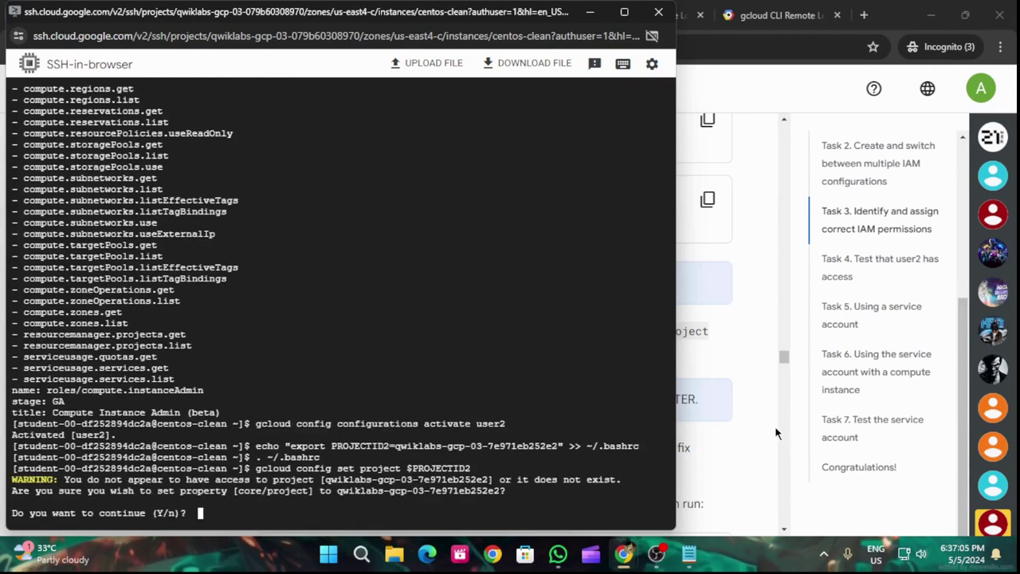
- Answer n to the SSH session's prompt about continuing with the project change
left_click(725, 397)
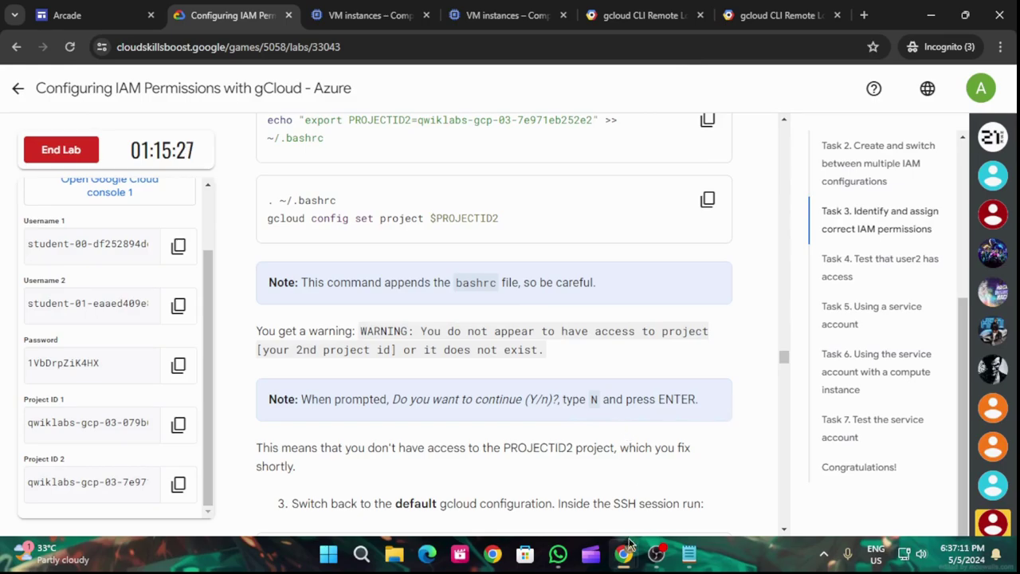
mouse_move(624, 553)
left_click(791, 480)
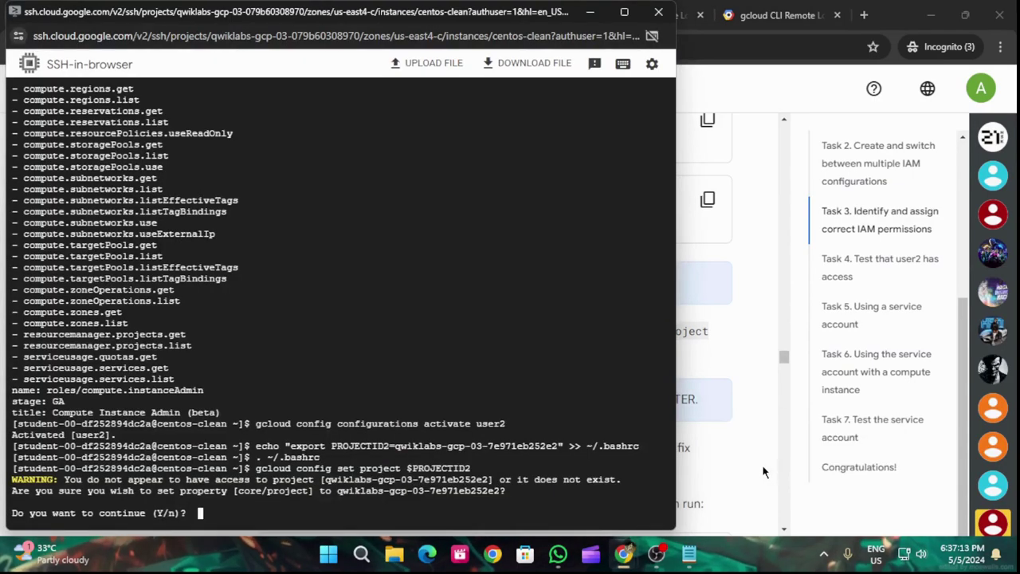
type("n")
key("Return")
- Switch back to the default gcloud configuration by copying gcloud config configurations activate default from the guide and running it in the SSH session
left_click(771, 448)
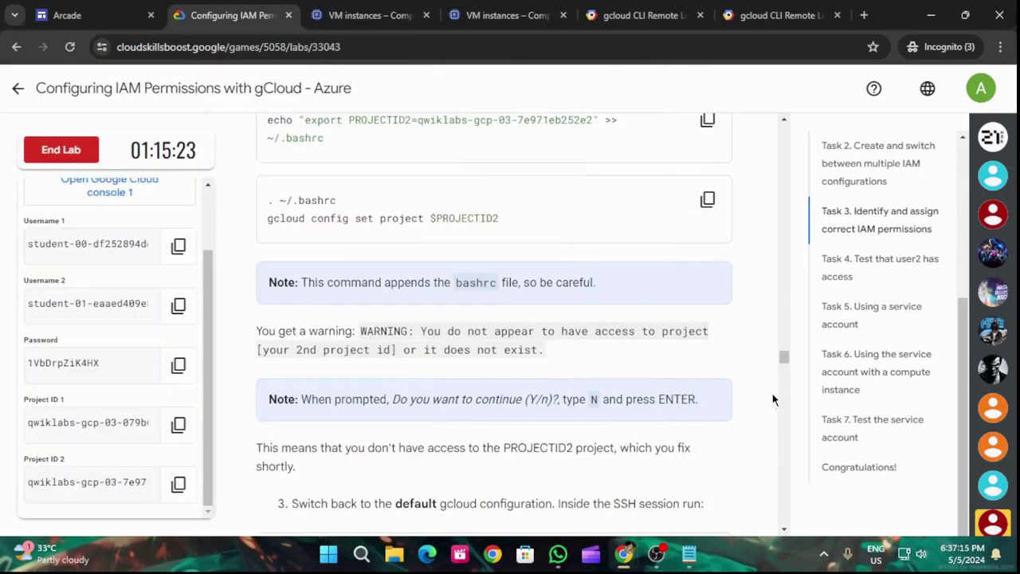
scroll(727, 413, "down", 3)
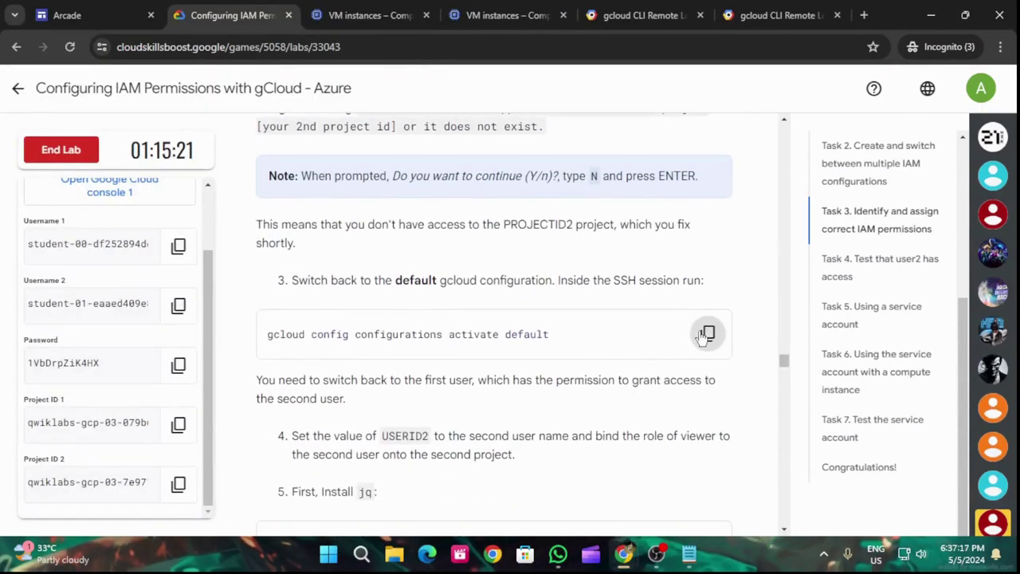
scroll(695, 381, "down", 3)
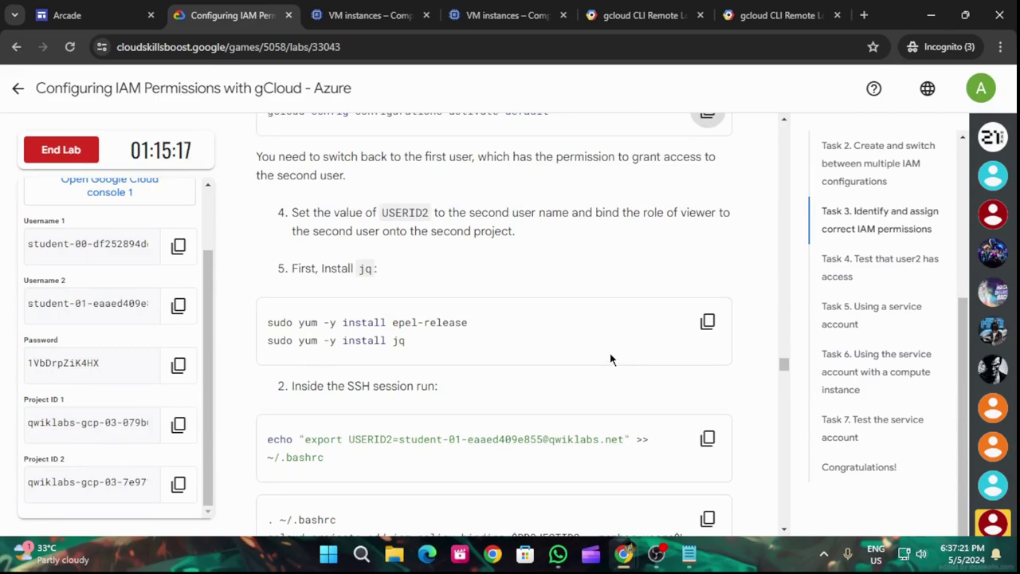
mouse_move(623, 553)
left_click(881, 496)
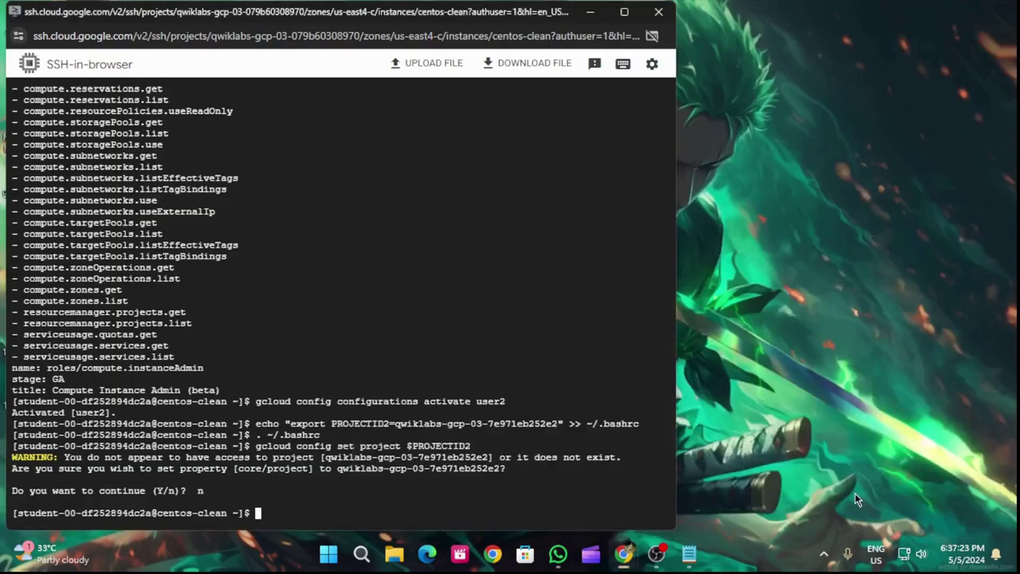
key("ctrl+v")
key("Return")
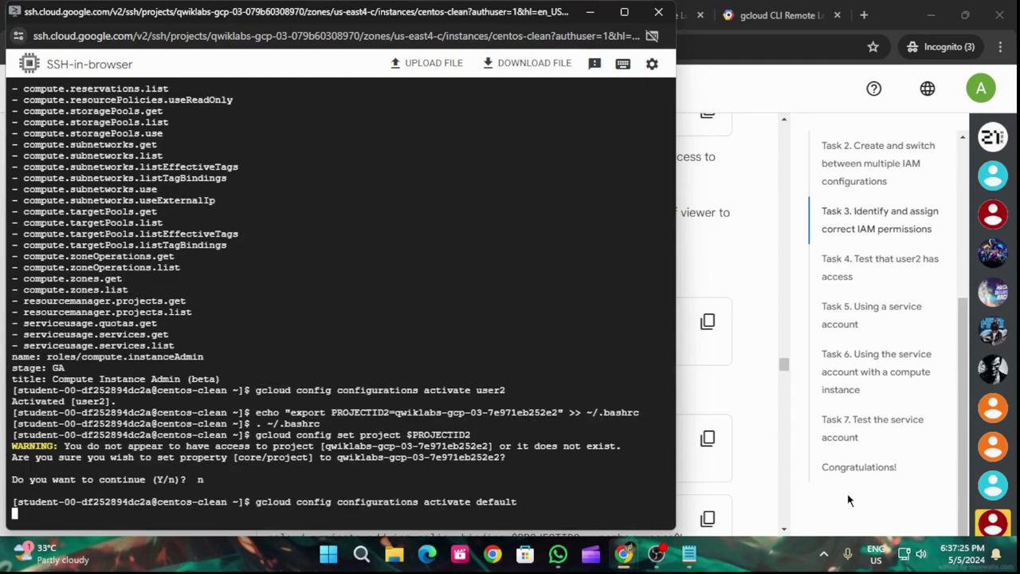
- Install epel-release and jq by copying the guide's two sudo yum -y install commands and running them in the SSH session
left_click(806, 424)
scroll(713, 400, "down", 2)
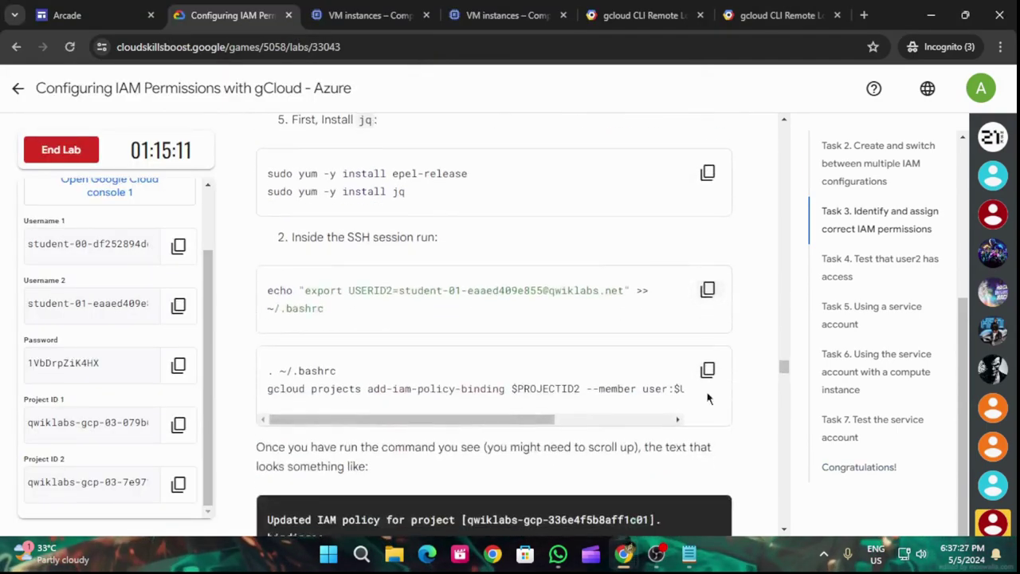
left_click(707, 173)
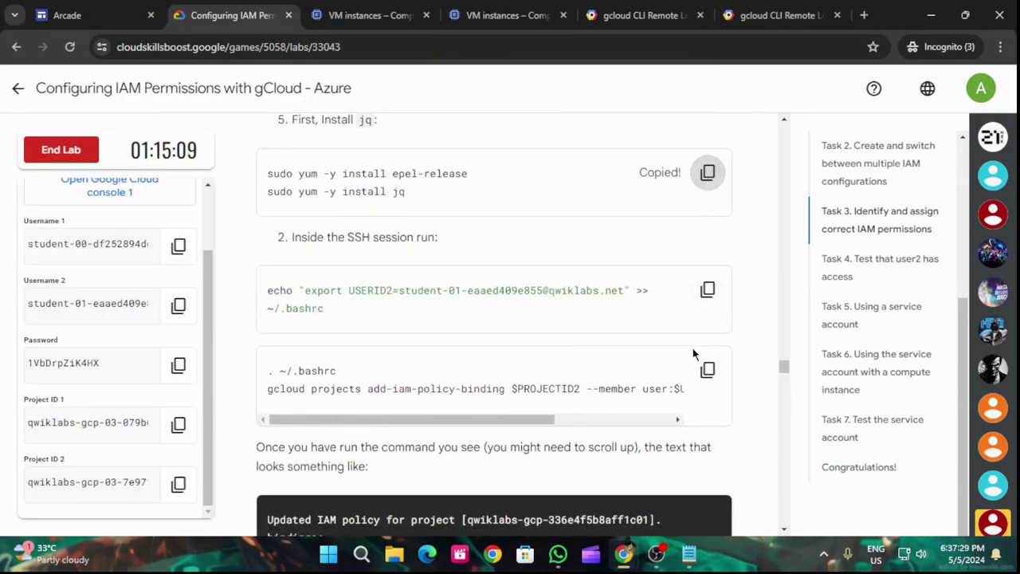
left_click(813, 485)
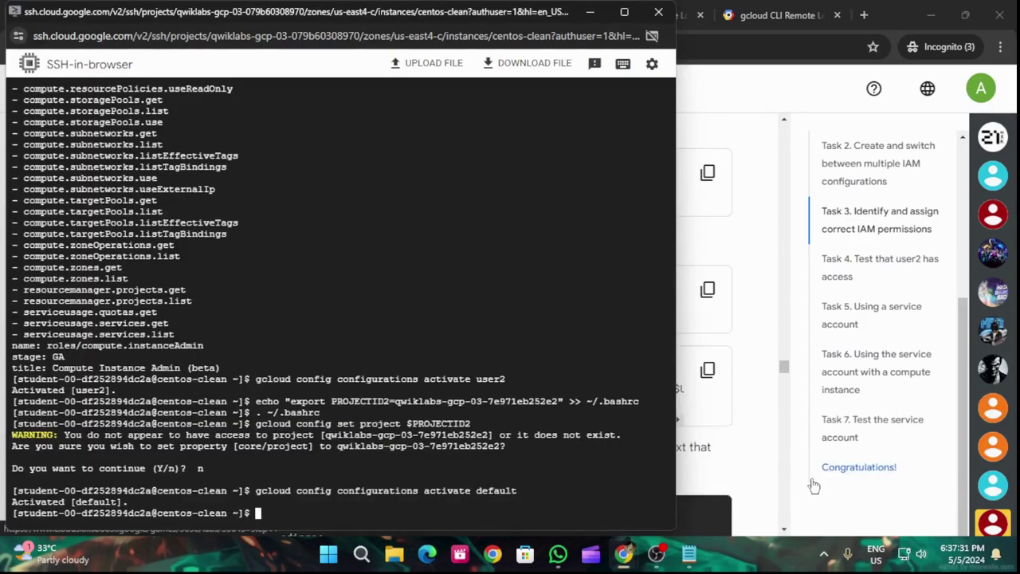
key("ctrl+v")
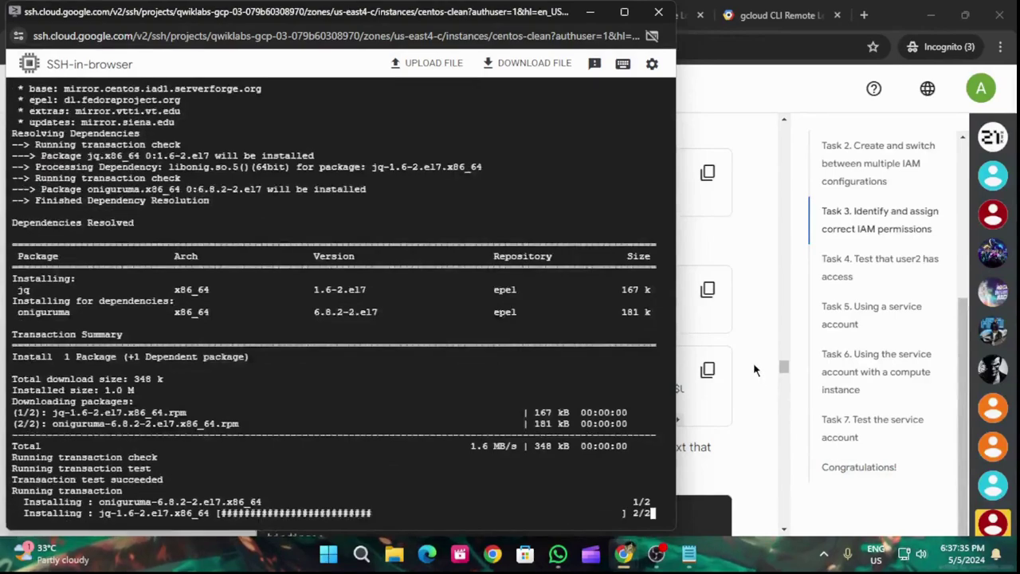
- Copy the guide's echo command that appends the USERID2 export to ~/.bashrc and run it in the SSH session
left_click(753, 362)
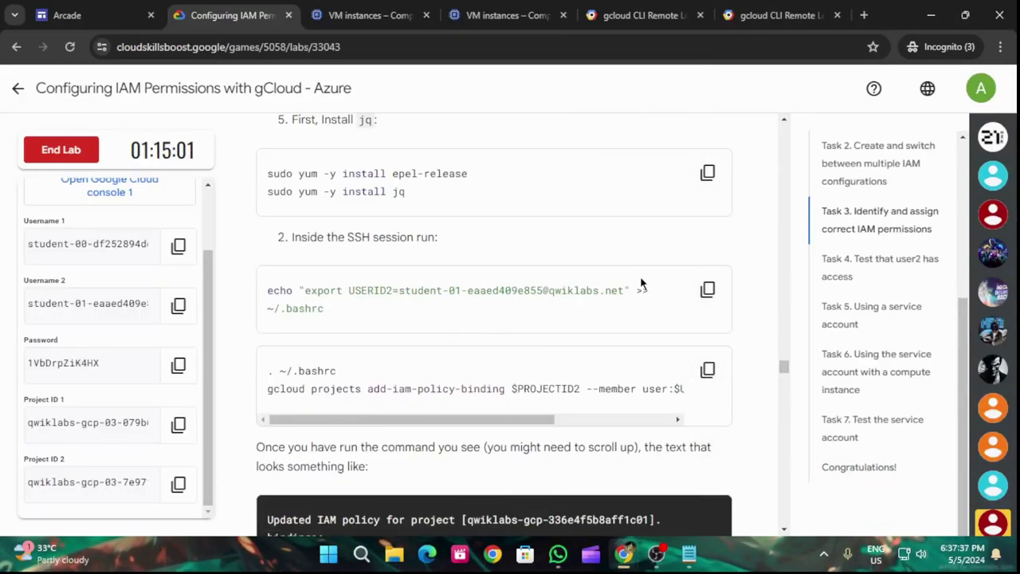
left_click(708, 291)
scroll(658, 354, "down", 2)
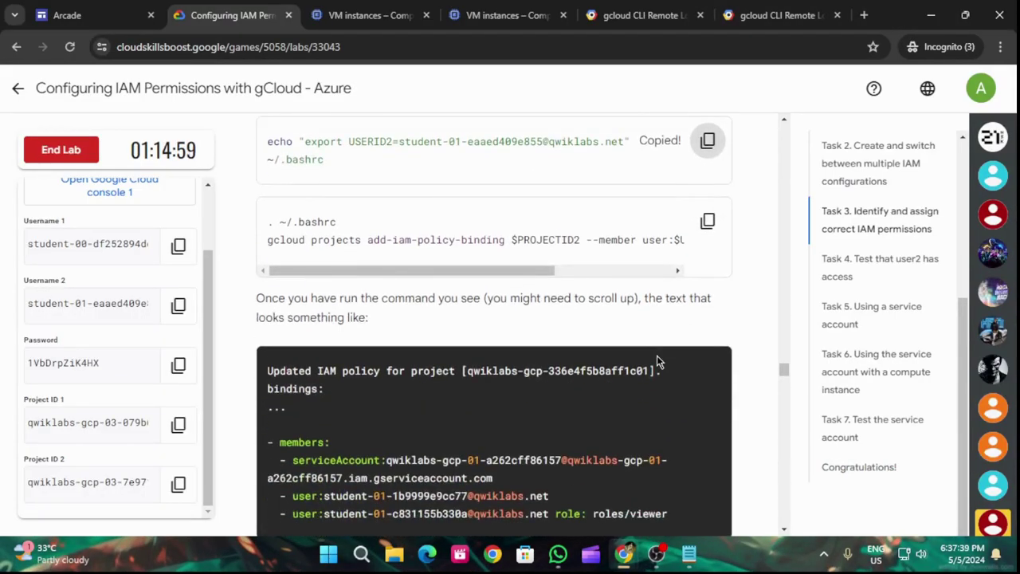
mouse_move(625, 552)
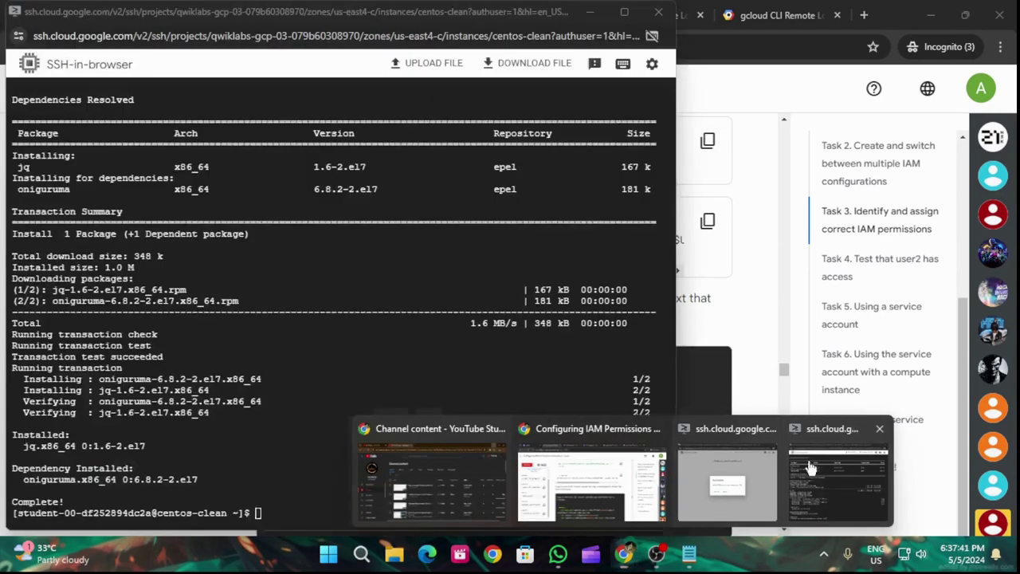
left_click(841, 450)
key("ctrl+v")
key("Return")
- Run the guide's commands that reload ~/.bashrc and bind roles/viewer to USERID2 on PROJECTID2, and check progress for restricting Username 2 in Project 2
left_click(735, 327)
left_click(706, 231)
scroll(694, 310, "down", 5)
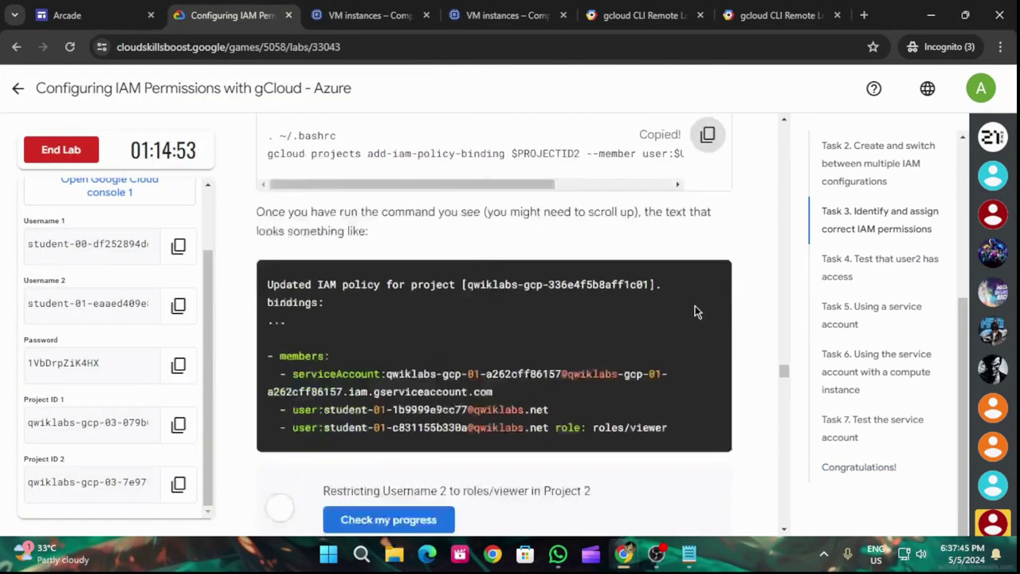
mouse_move(624, 553)
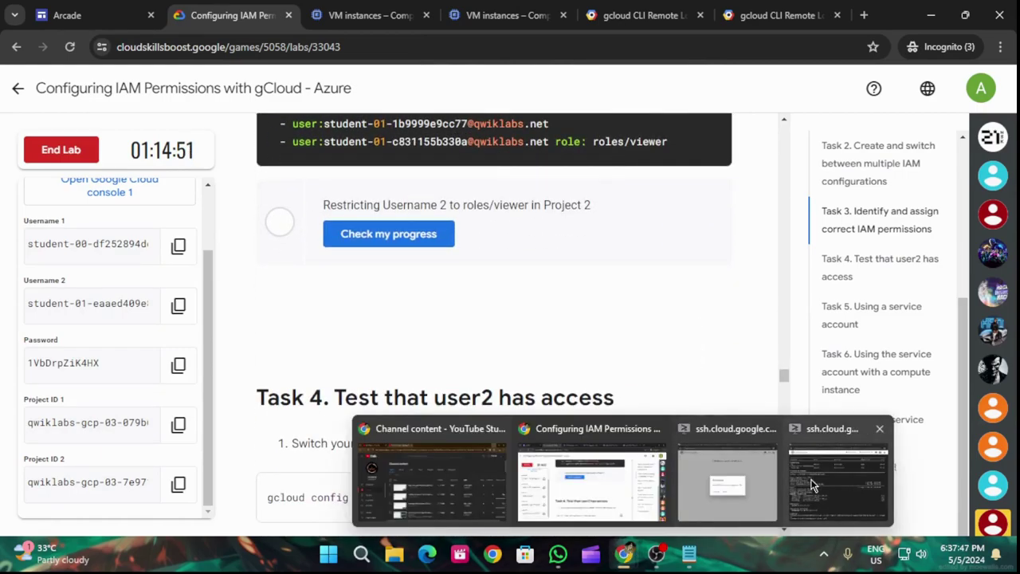
left_click(815, 476)
key("ctrl+v")
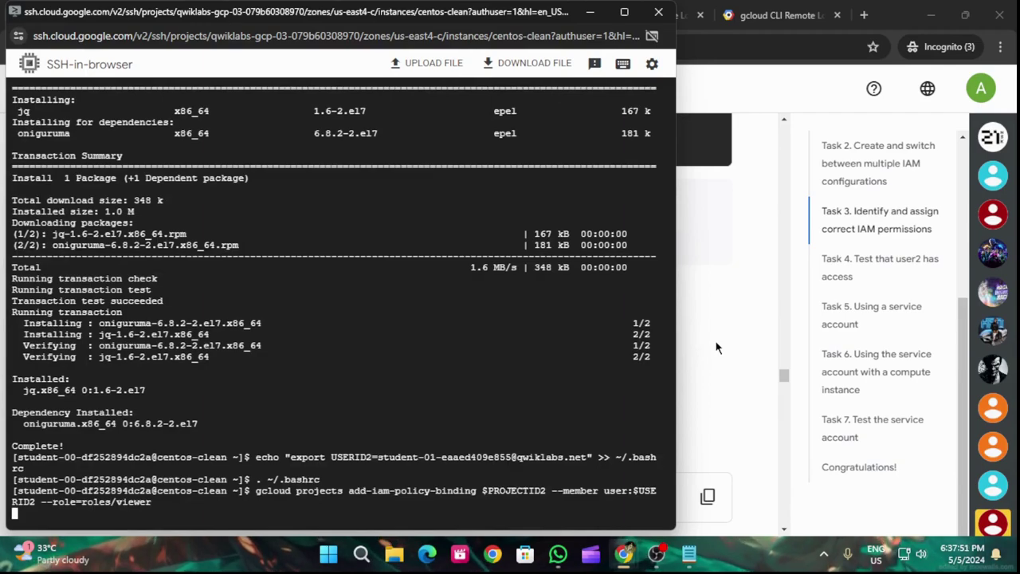
left_click(737, 339)
left_click(444, 242)
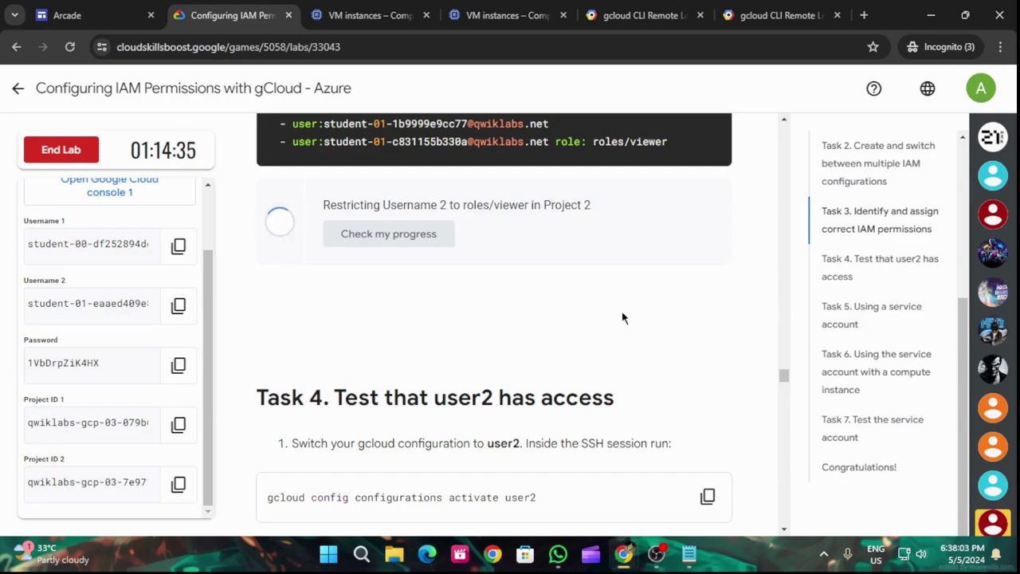
- Copy gcloud config configurations activate user2 from Task 4 and run it in the SSH session
scroll(624, 318, "down", 3)
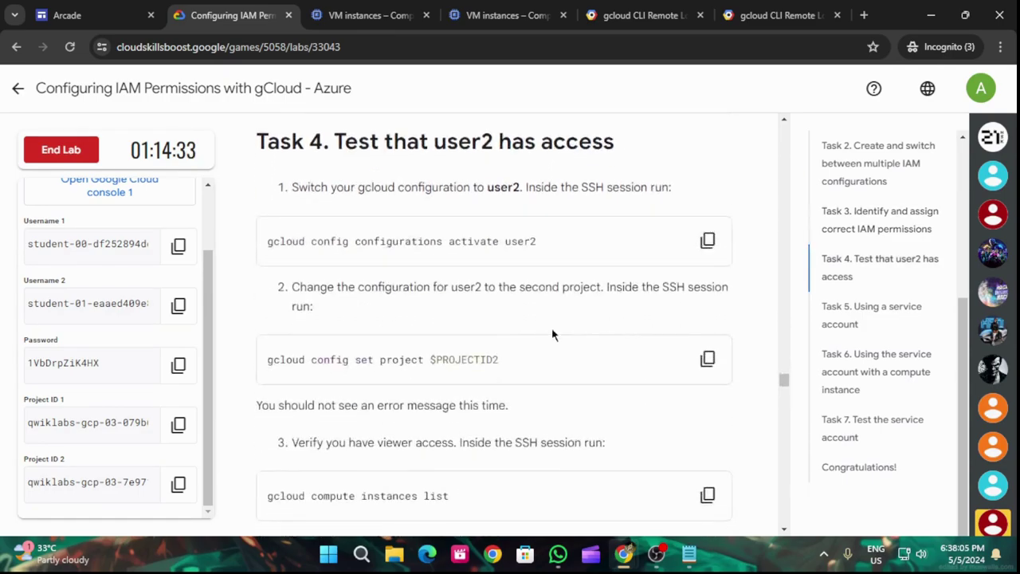
left_click(708, 241)
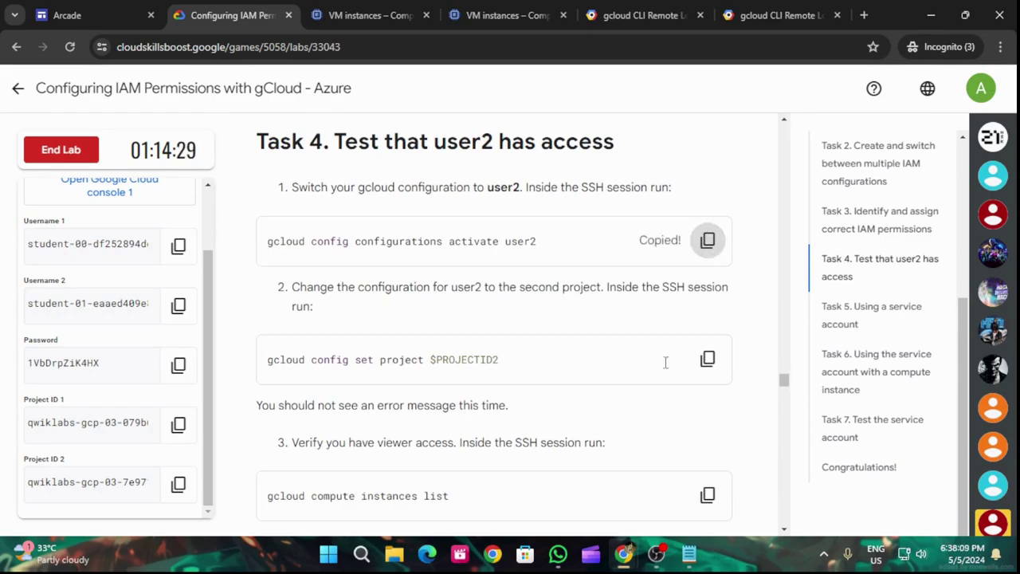
mouse_move(624, 553)
left_click(837, 486)
key("ctrl+v")
key("Return")
- Point user2's configuration to the second project by copying Task 4's gcloud config set project $PROJECTID2 and running it in the SSH session
left_click(763, 401)
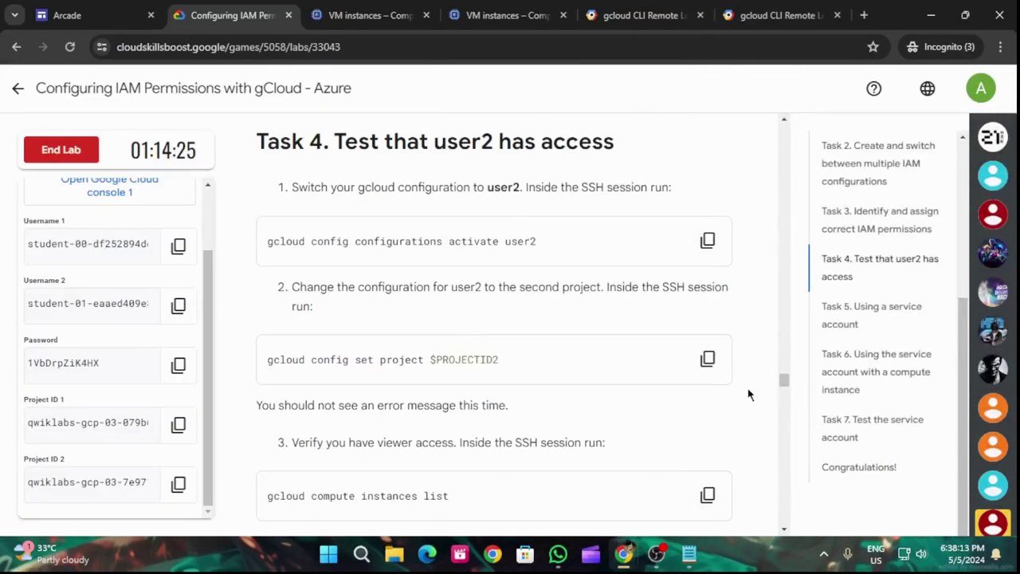
left_click(707, 359)
scroll(688, 407, "down", 2)
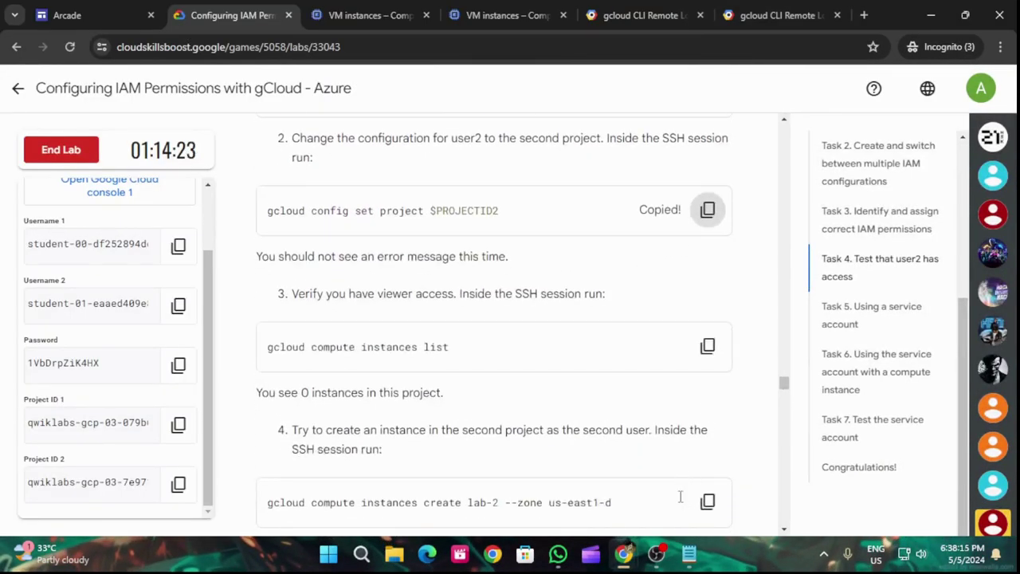
mouse_move(624, 554)
left_click(816, 471)
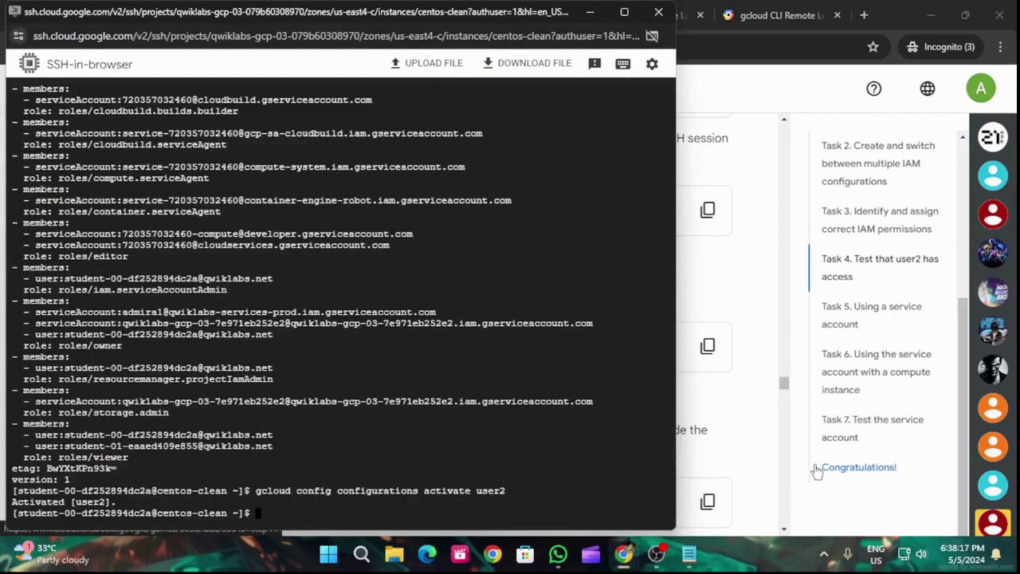
key("ctrl+v")
key("Return")
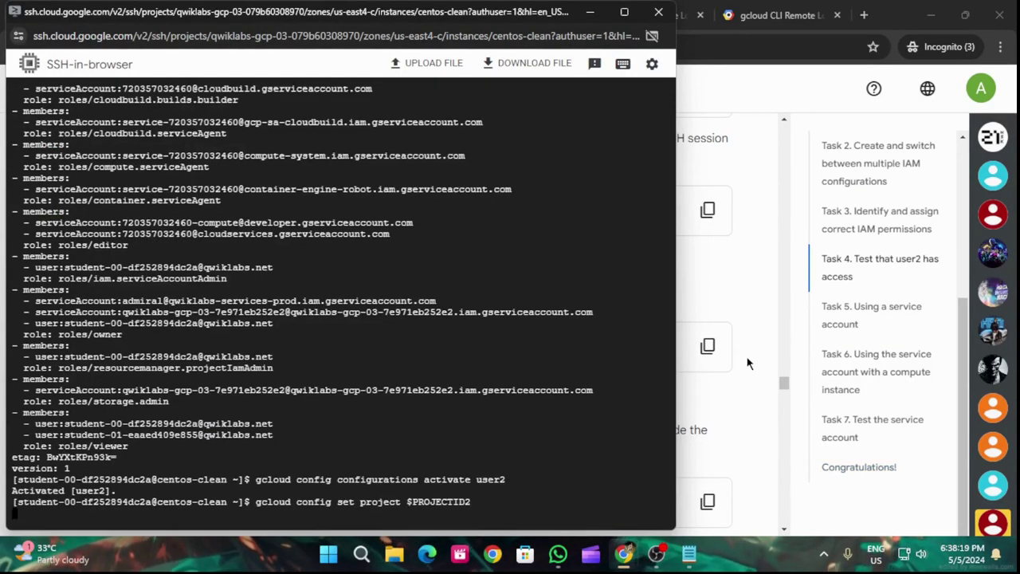
- Verify user2's viewer access by copying gcloud compute instances list from the guide and running it in the SSH session
left_click(588, 13)
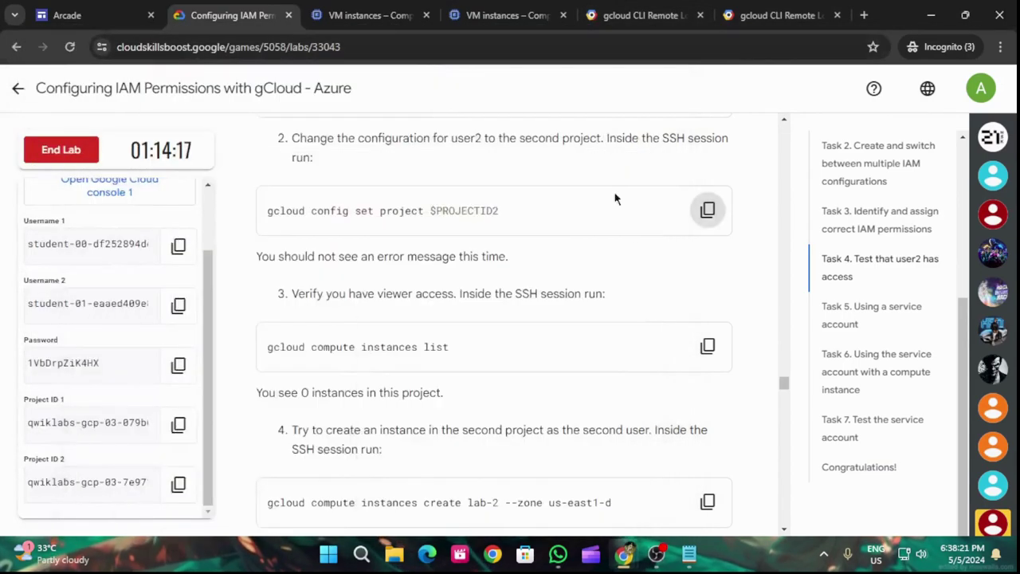
left_click(707, 346)
scroll(649, 365, "down", 2)
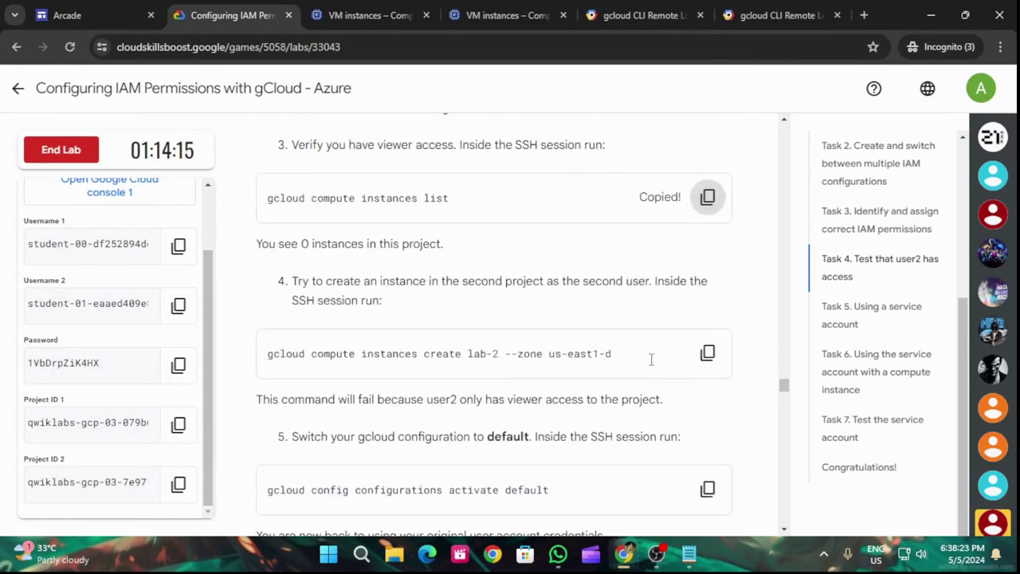
scroll(524, 317, "down", 1)
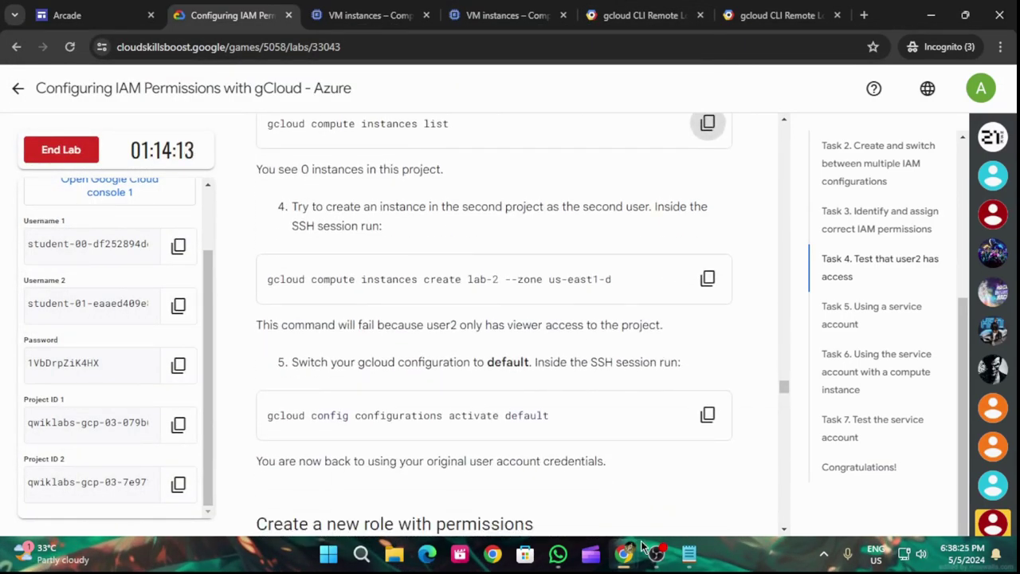
mouse_move(637, 548)
left_click(809, 482)
key("ctrl+v")
key("Return")
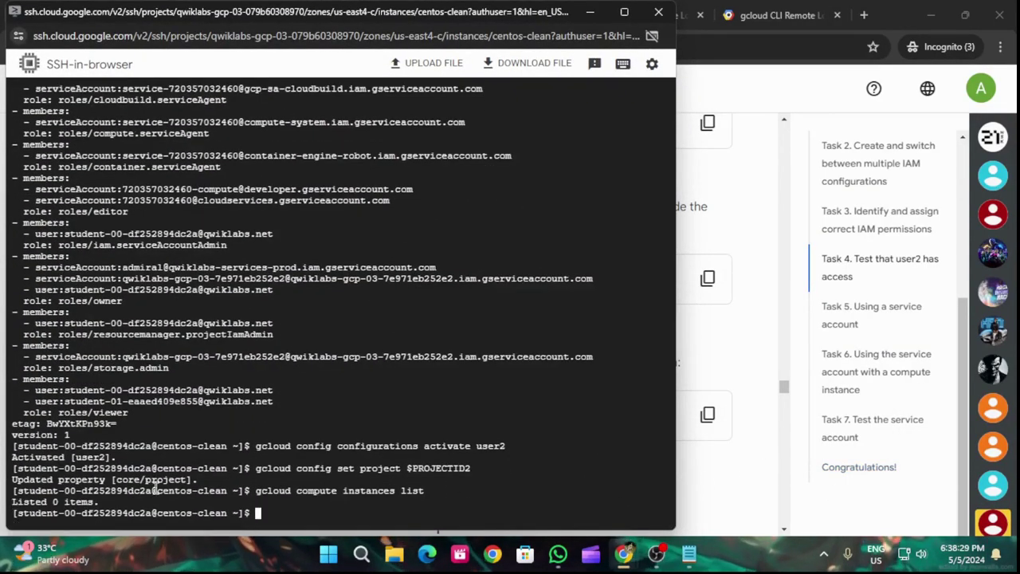
- Try to create an instance as user2 by copying gcloud compute instances create lab-2 --zone us-east1-d and running it in the SSH session
left_click(699, 293)
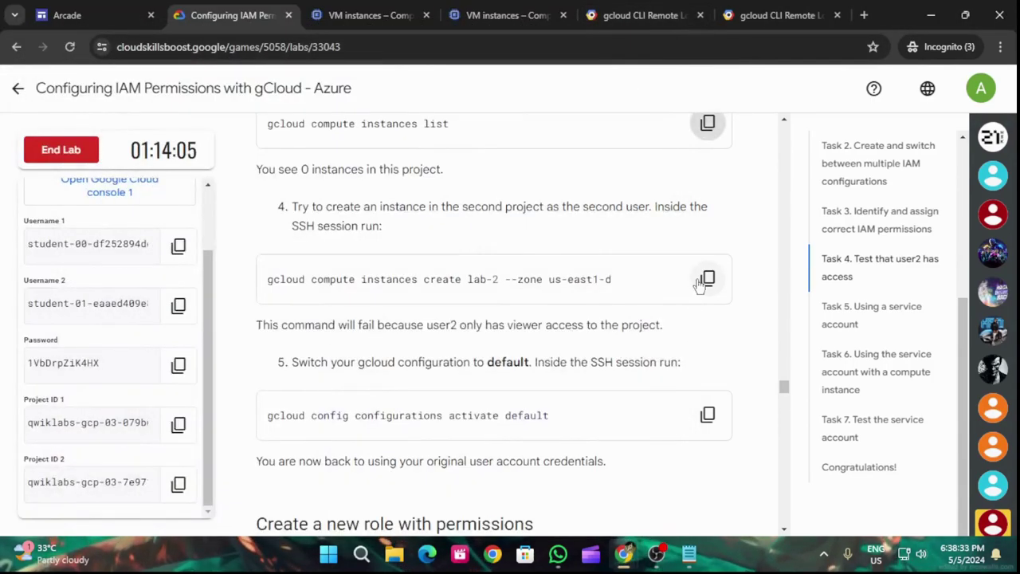
left_click(707, 280)
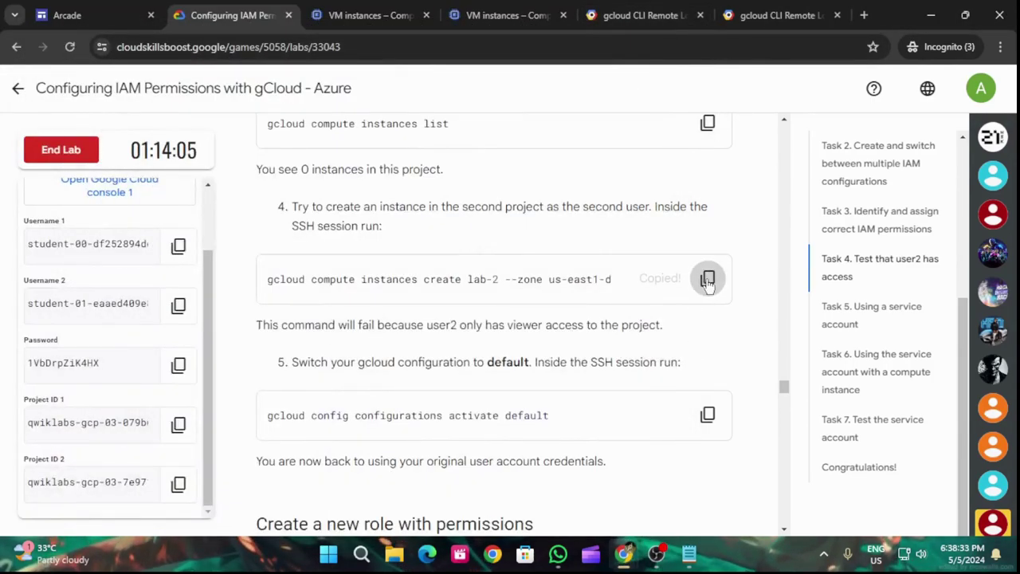
scroll(703, 311, "down", 2)
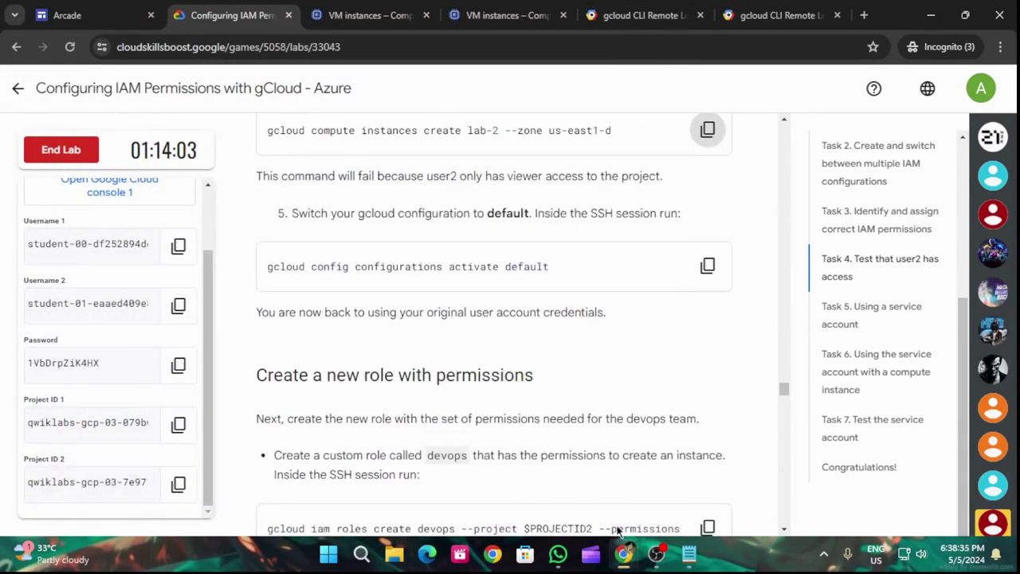
mouse_move(624, 554)
left_click(834, 484)
key("ctrl+v")
key("Return")
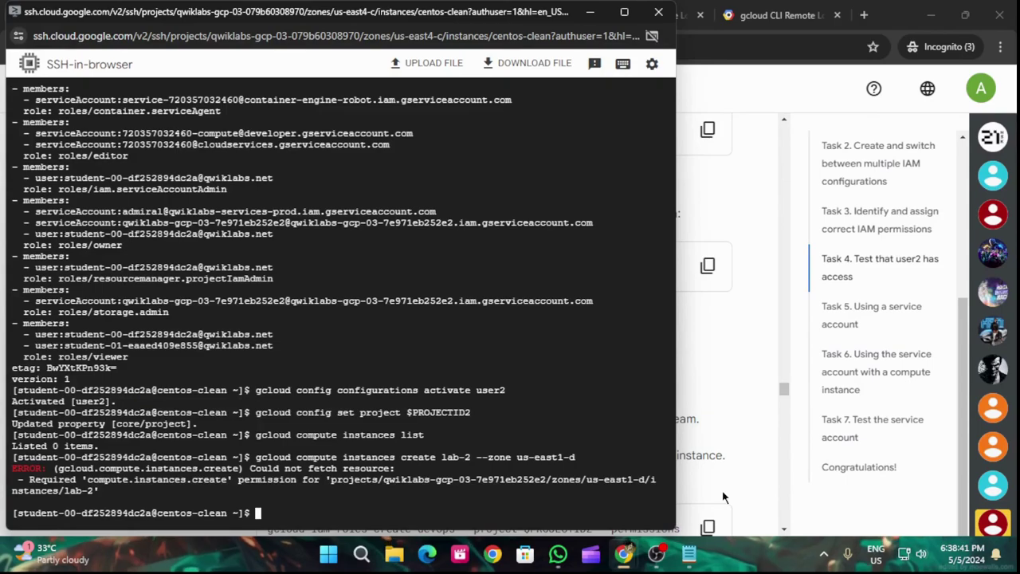
- Switch back to the default configuration by copying the guide's gcloud config configurations activate default and running it in the SSH session
left_click(590, 12)
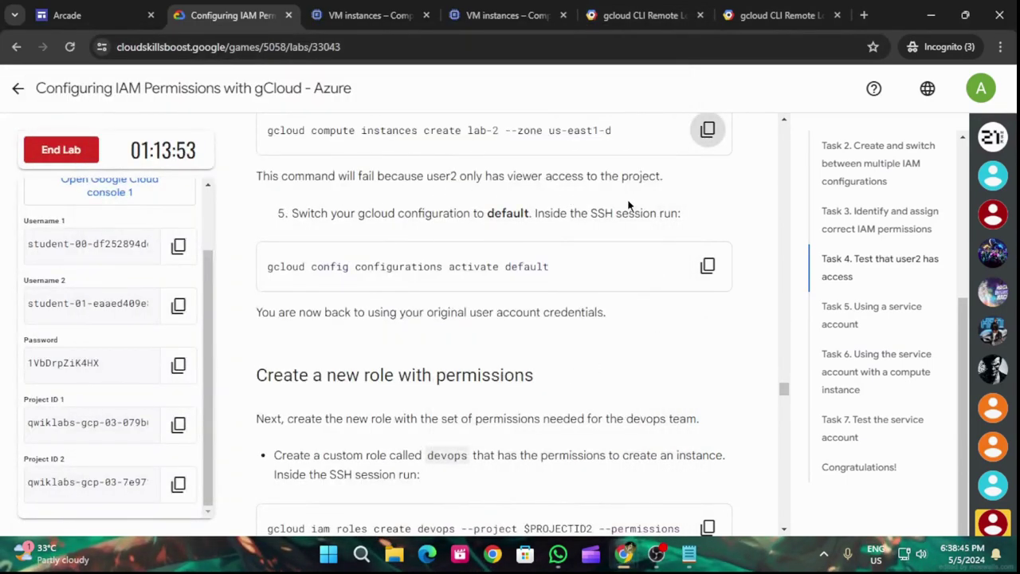
left_click(716, 272)
scroll(653, 350, "down", 3)
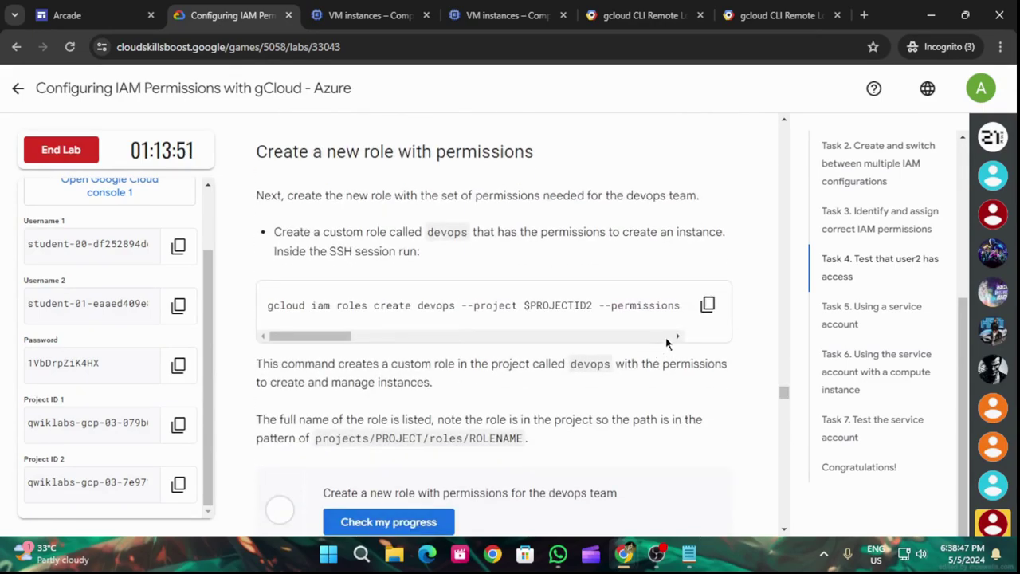
mouse_move(624, 553)
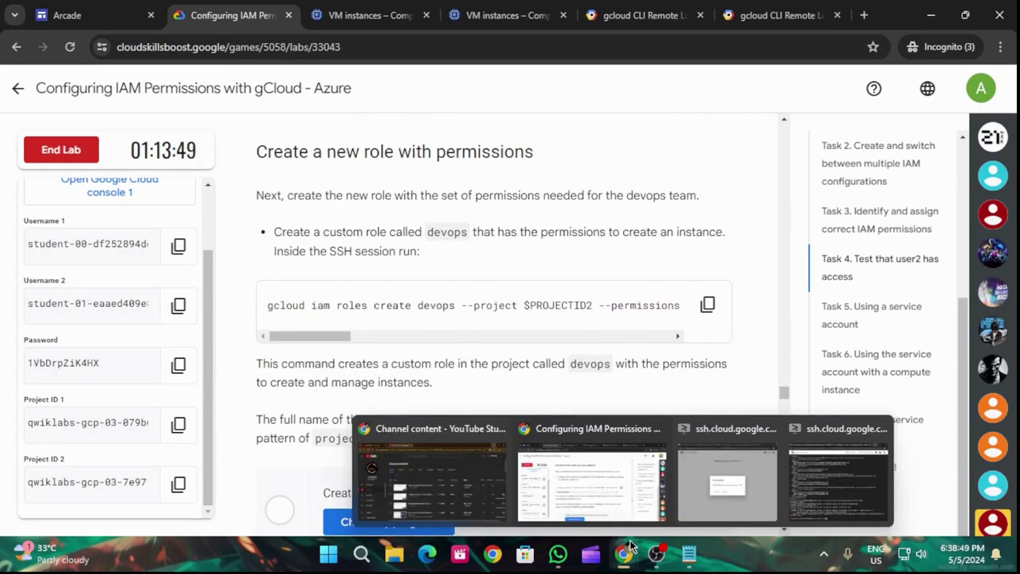
left_click(813, 470)
key("ctrl+v")
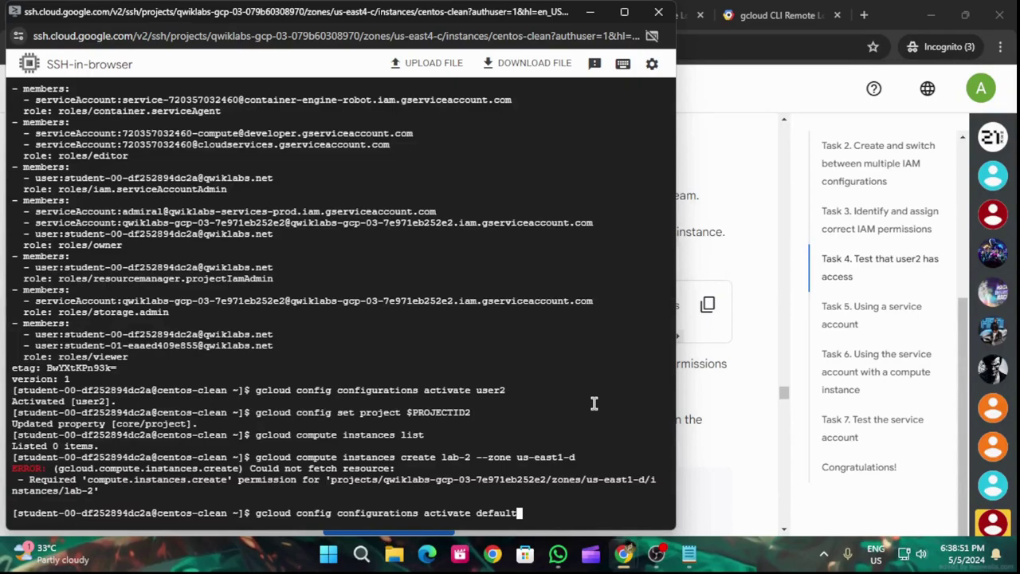
key("Return")
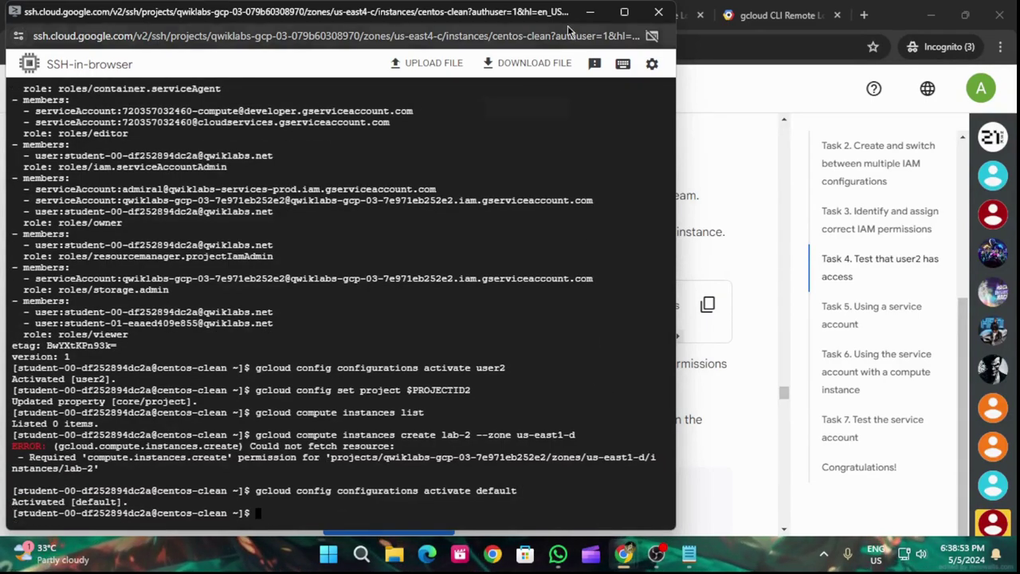
- Run the guide's gcloud iam roles create devops command for $PROJECTID2 in the SSH session, and check progress for the new devops team role
left_click(590, 12)
left_click(707, 304)
scroll(635, 425, "down", 4)
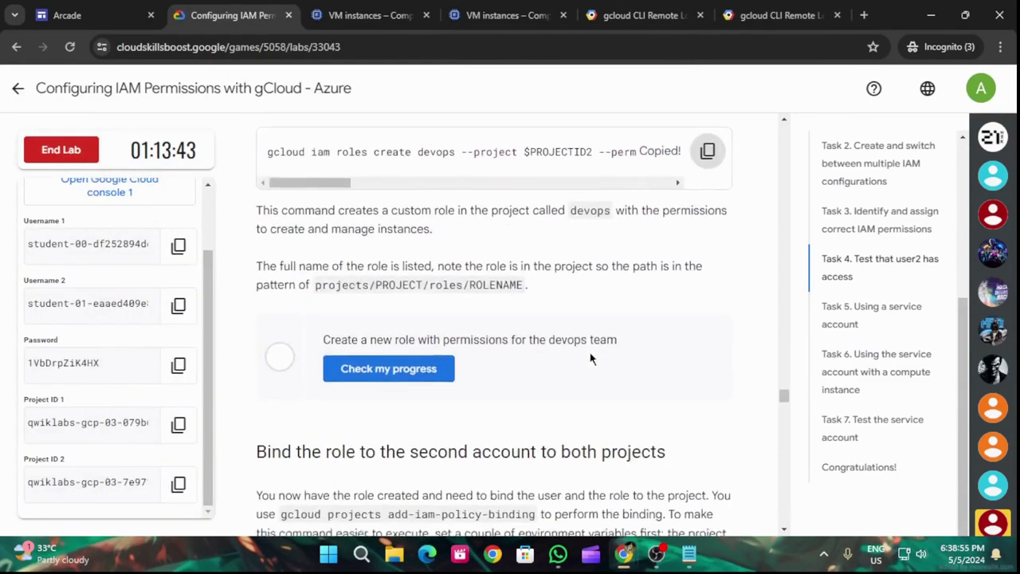
mouse_move(625, 542)
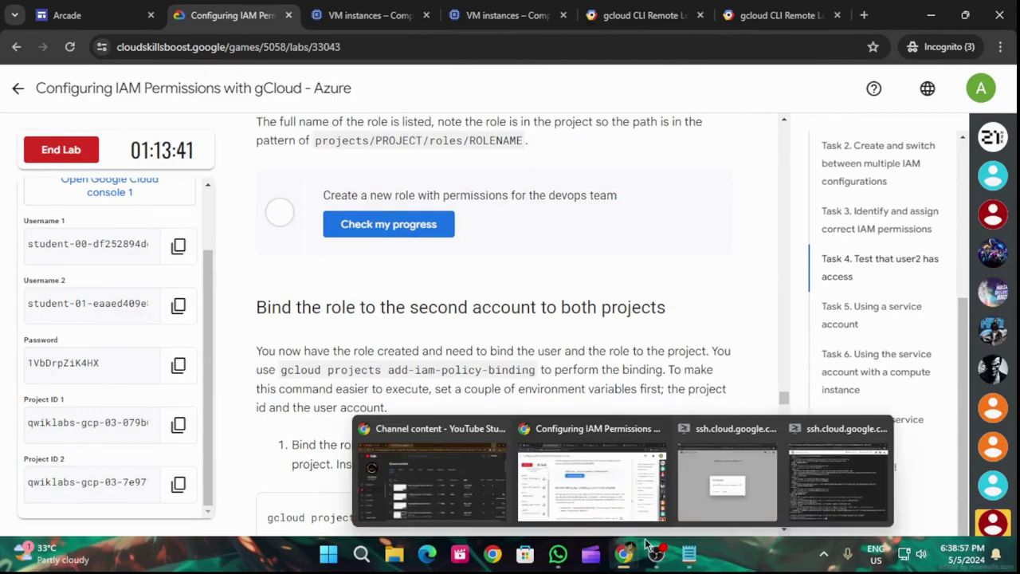
left_click(820, 477)
key("ctrl+v")
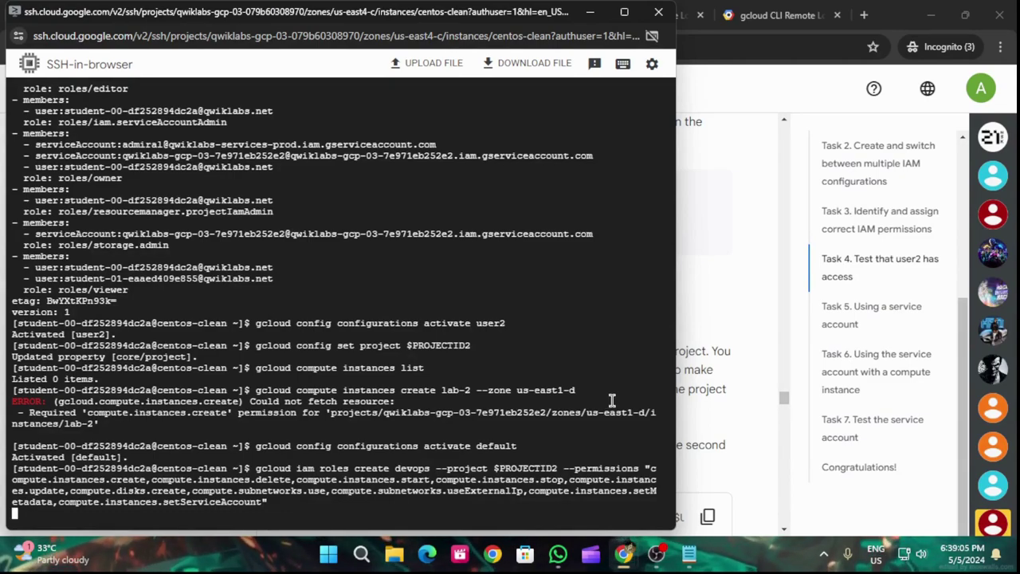
key("Return")
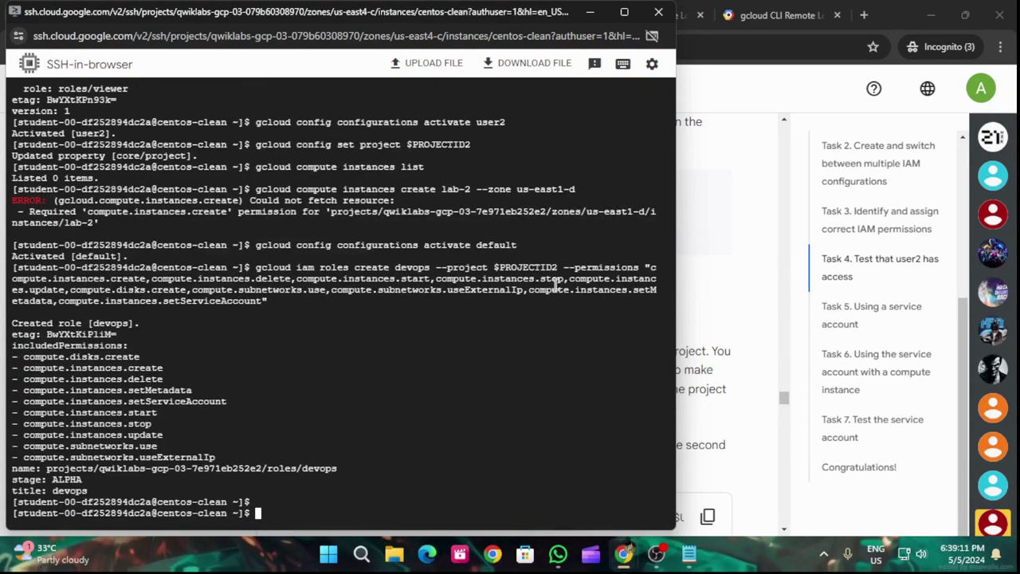
left_click(590, 12)
scroll(401, 268, "down", 2)
scroll(401, 268, "up", 3)
left_click(422, 298)
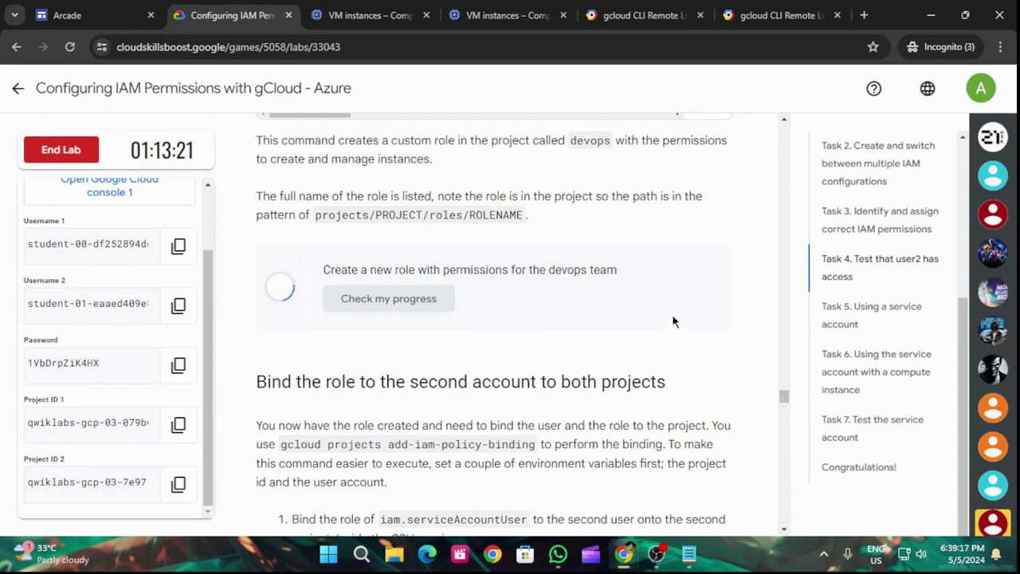
- Run the guide's command binding roles/iam.serviceAccountUser to $USERID2 on $PROJECTID2 in the SSH session, and check progress for that binding
scroll(675, 323, "down", 3)
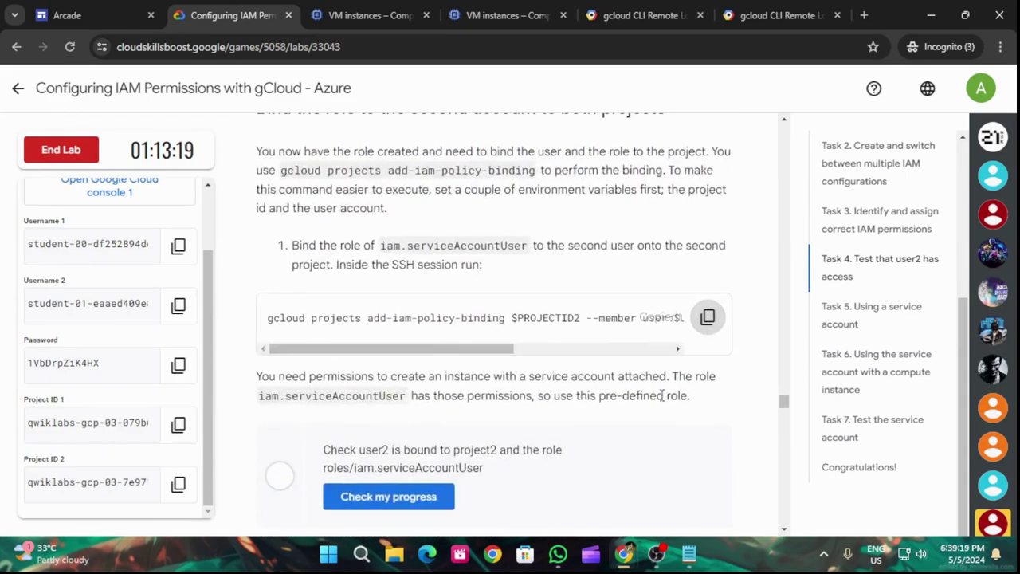
mouse_move(633, 540)
left_click(833, 464)
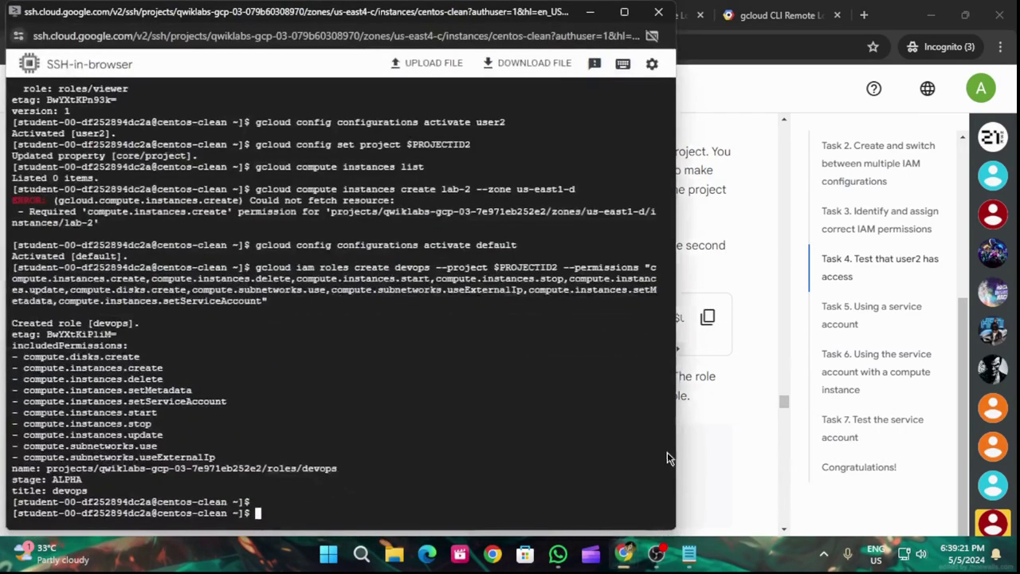
key("ctrl+v")
key("Return")
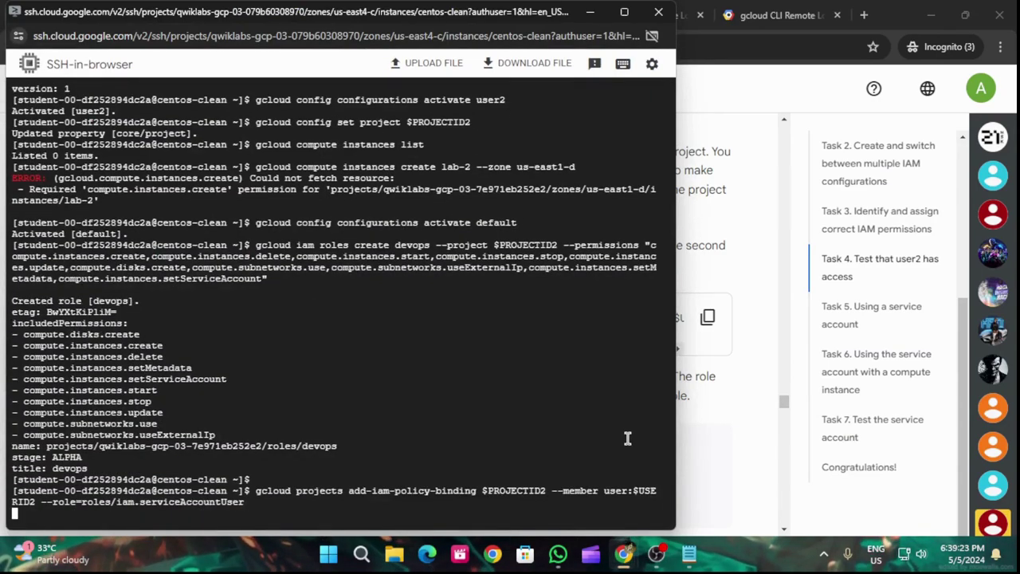
left_click(693, 434)
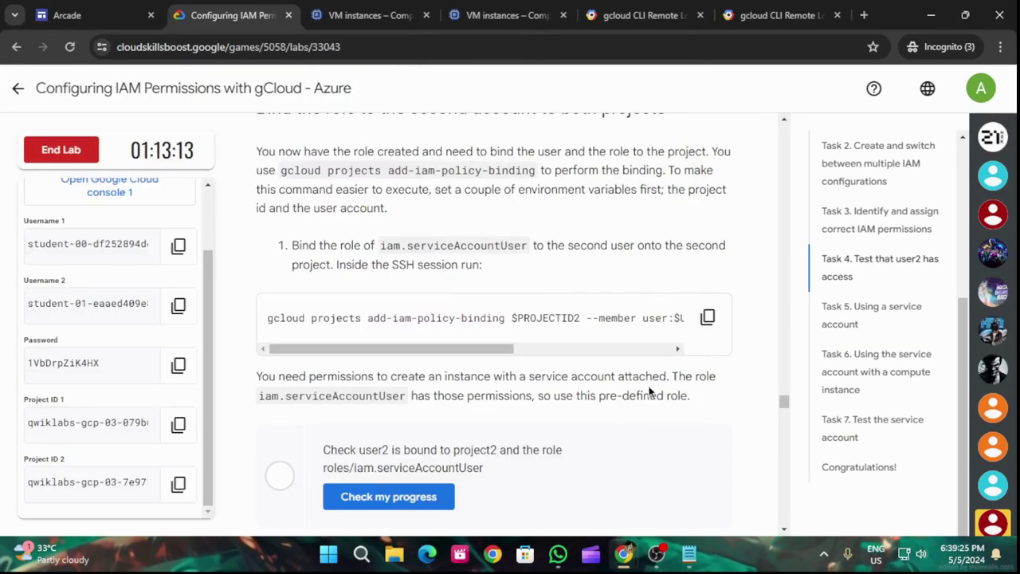
scroll(502, 405, "down", 2)
left_click(399, 350)
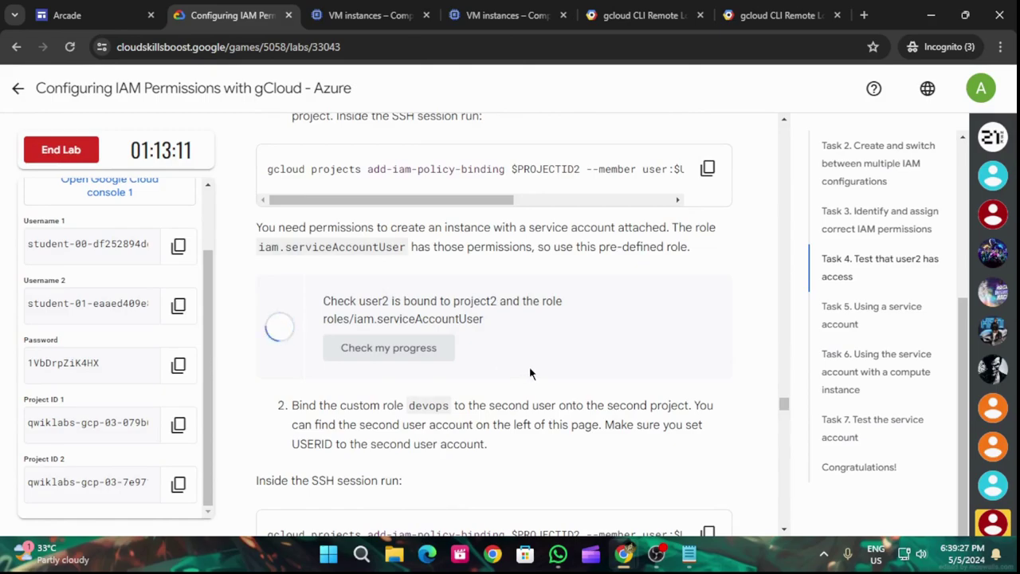
- Bind the custom devops role to $USERID2 on $PROJECTID2 with the guide's command in the SSH session, and check progress for that binding
scroll(532, 371, "down", 1)
scroll(544, 357, "down", 2)
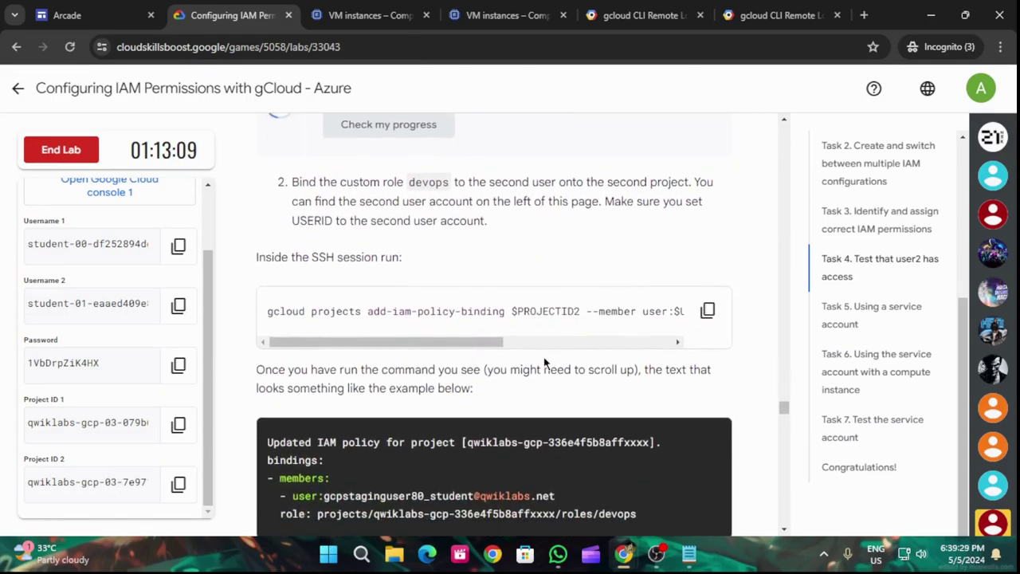
scroll(542, 357, "up", 1)
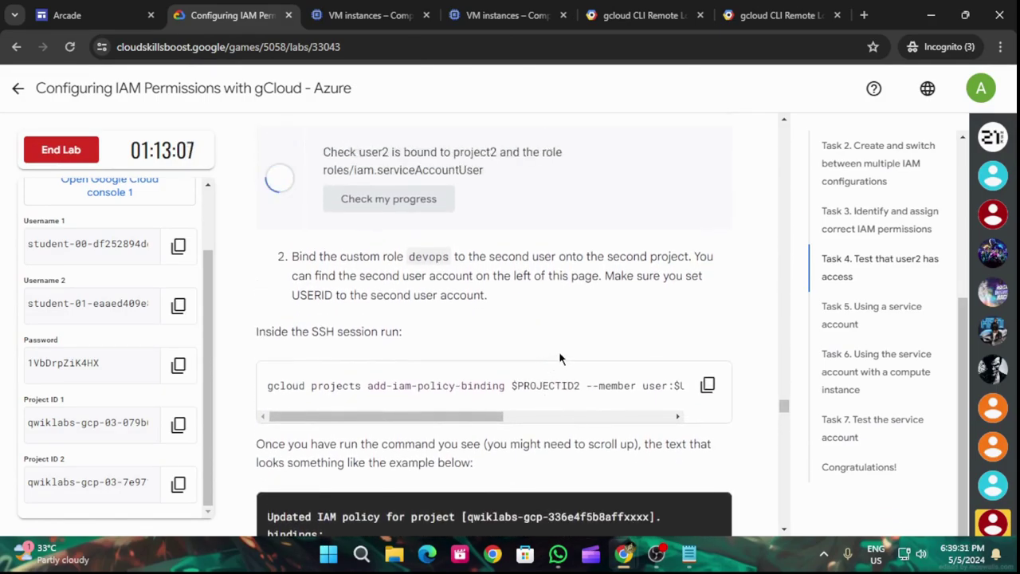
scroll(561, 350, "down", 2)
left_click(706, 279)
scroll(608, 321, "down", 1)
scroll(608, 321, "down", 3)
mouse_move(624, 554)
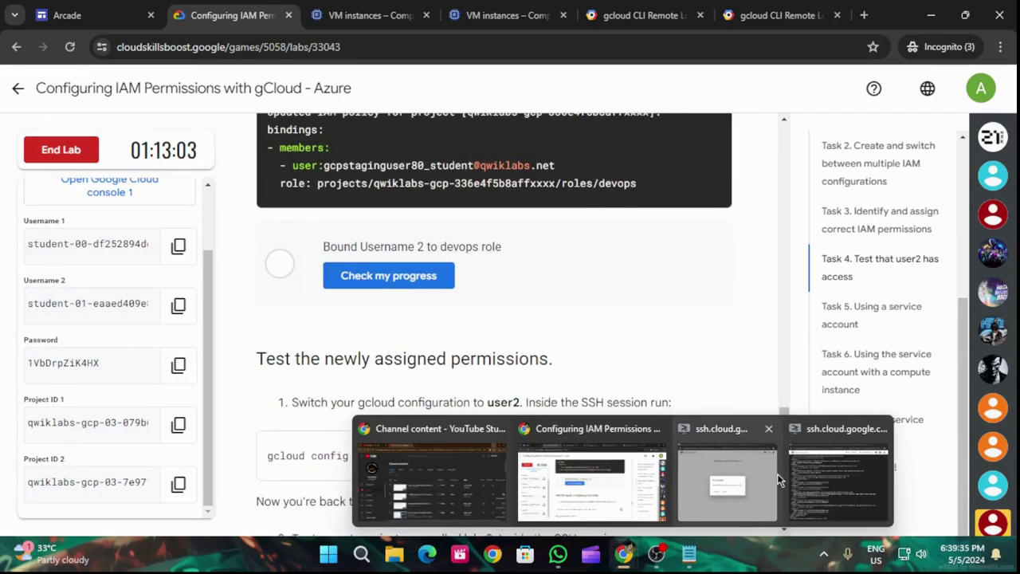
left_click(771, 477)
key("ctrl+v")
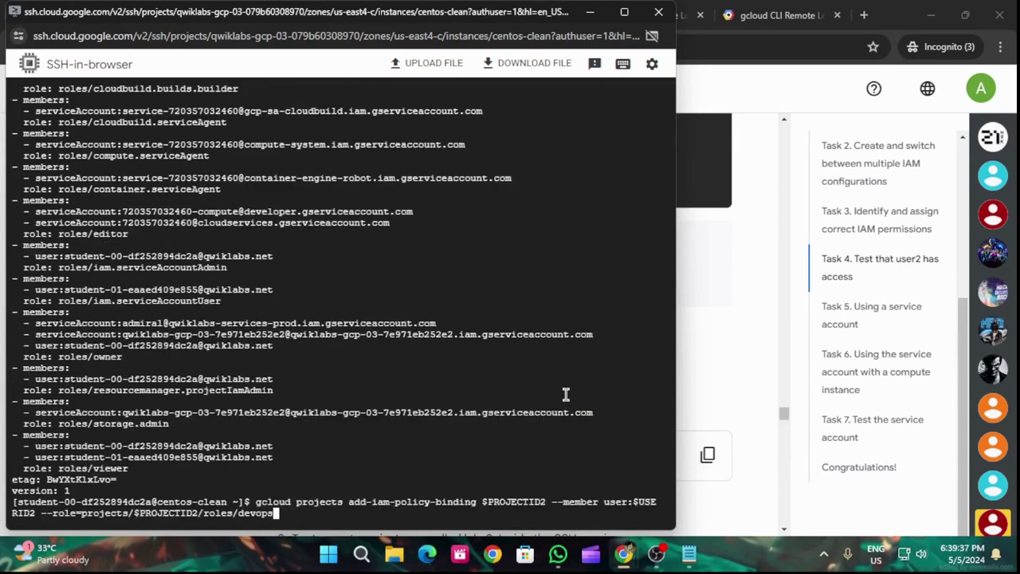
key("Return")
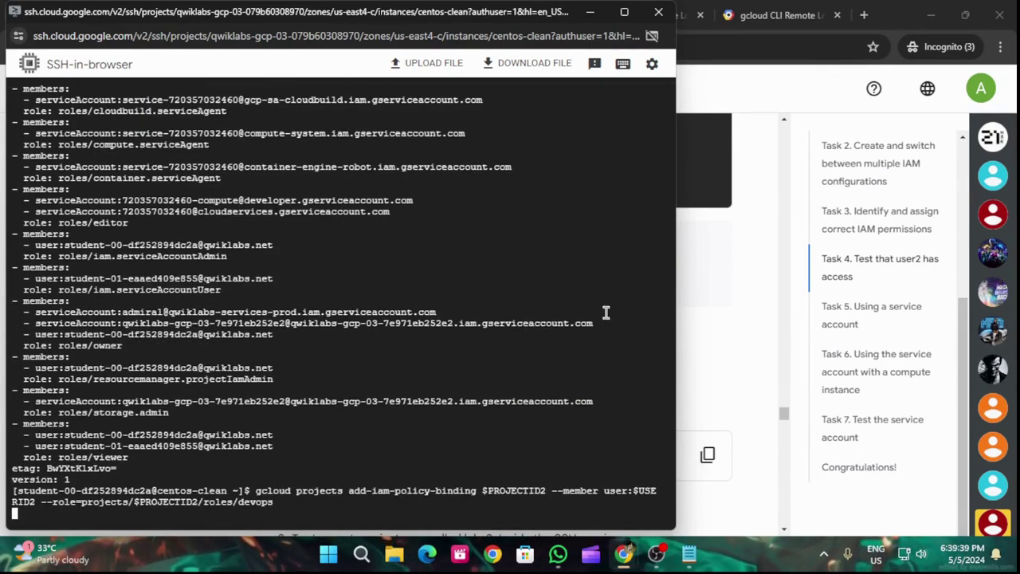
left_click(590, 12)
left_click(390, 276)
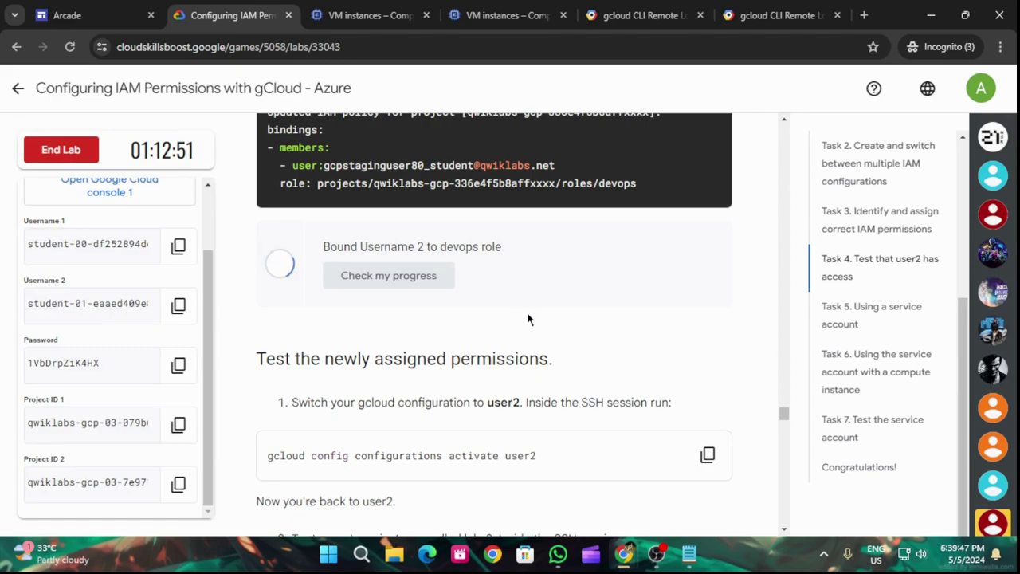
- Switch to user2 for testing the new permissions by copying gcloud config configurations activate user2 and running it in the SSH session
scroll(530, 319, "down", 2)
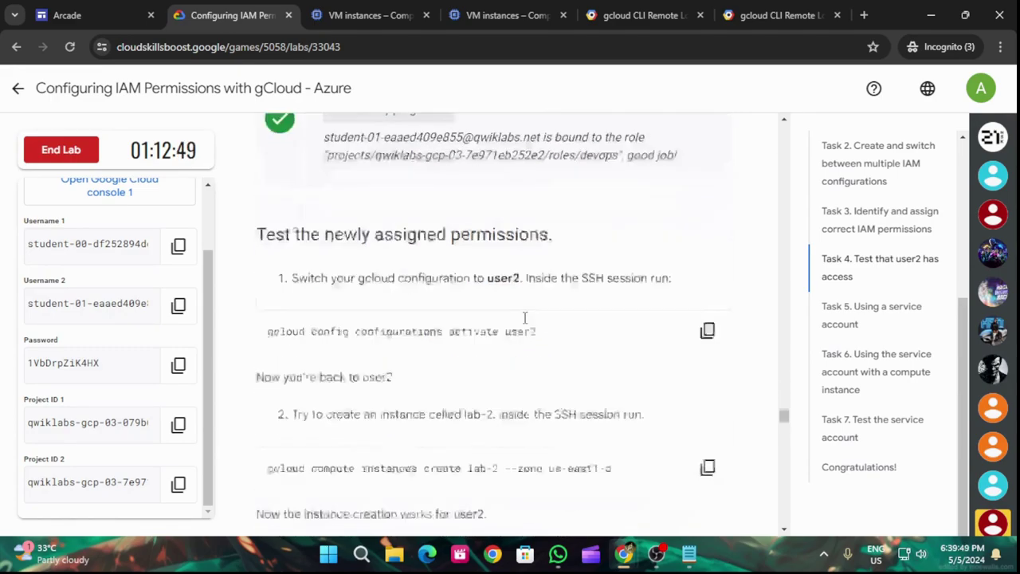
left_click(708, 343)
scroll(602, 390, "down", 3)
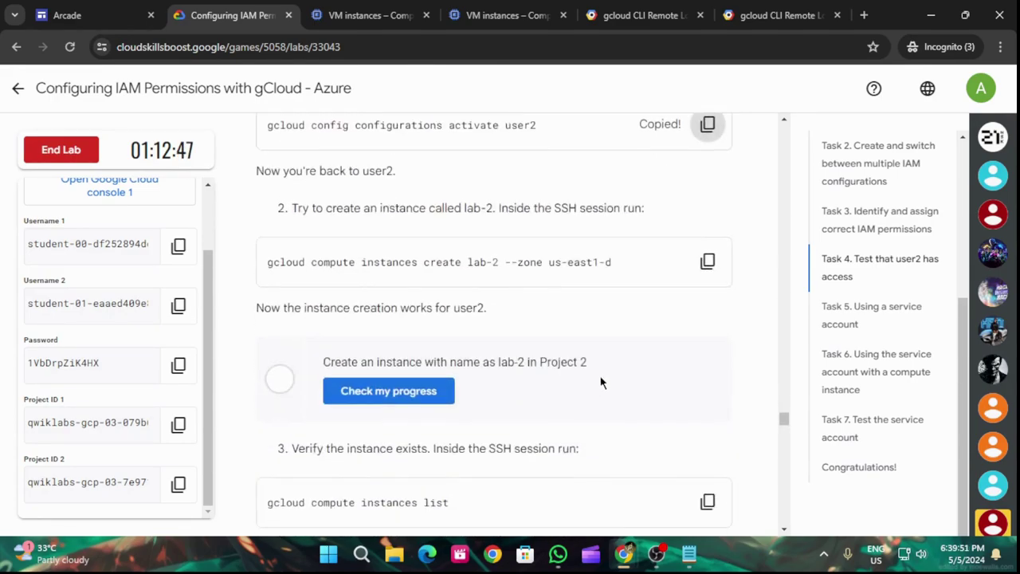
mouse_move(621, 550)
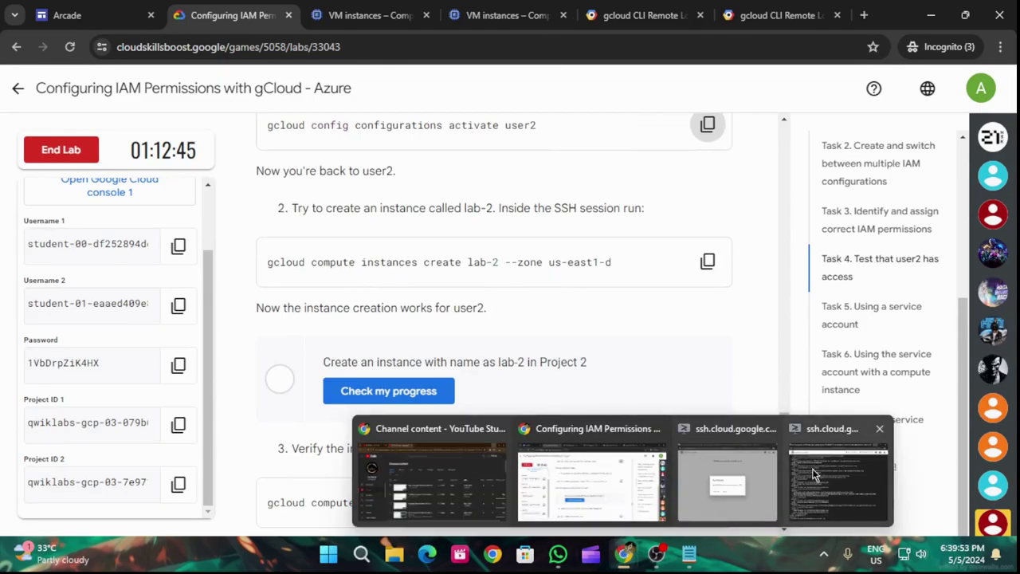
left_click(852, 458)
key("ctrl+v")
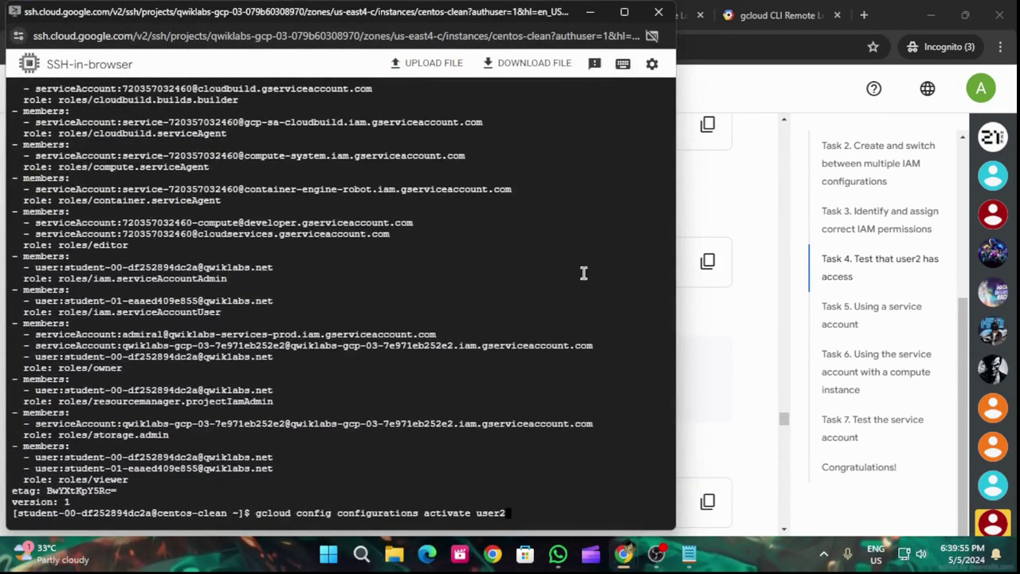
key("Return")
- Create instance lab-2 in zone us-east1-d with the new permissions, using the guide's gcloud compute instances create command in the SSH session
left_click(597, 22)
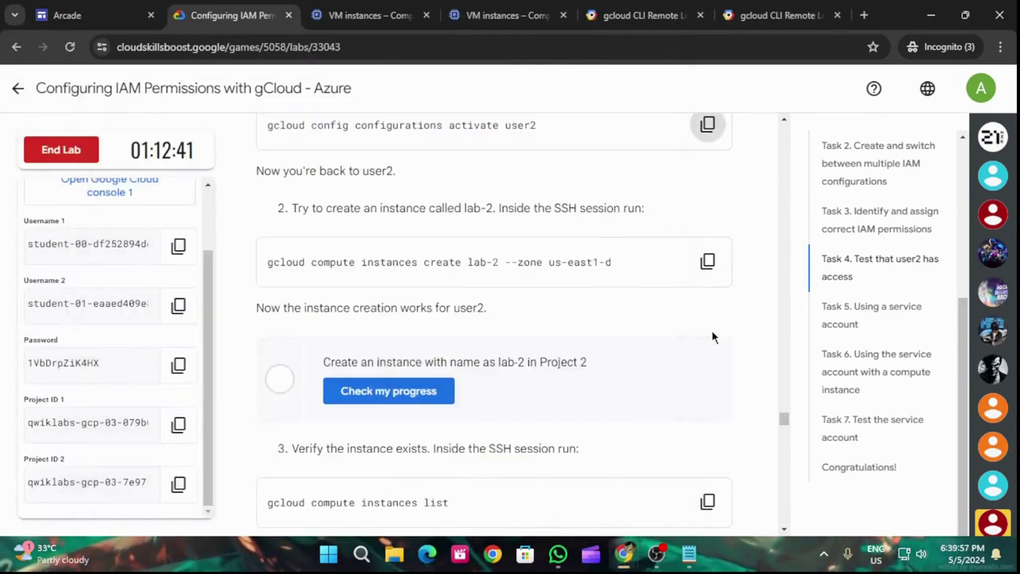
left_click(706, 260)
scroll(647, 403, "down", 3)
scroll(647, 404, "up", 1)
mouse_move(624, 553)
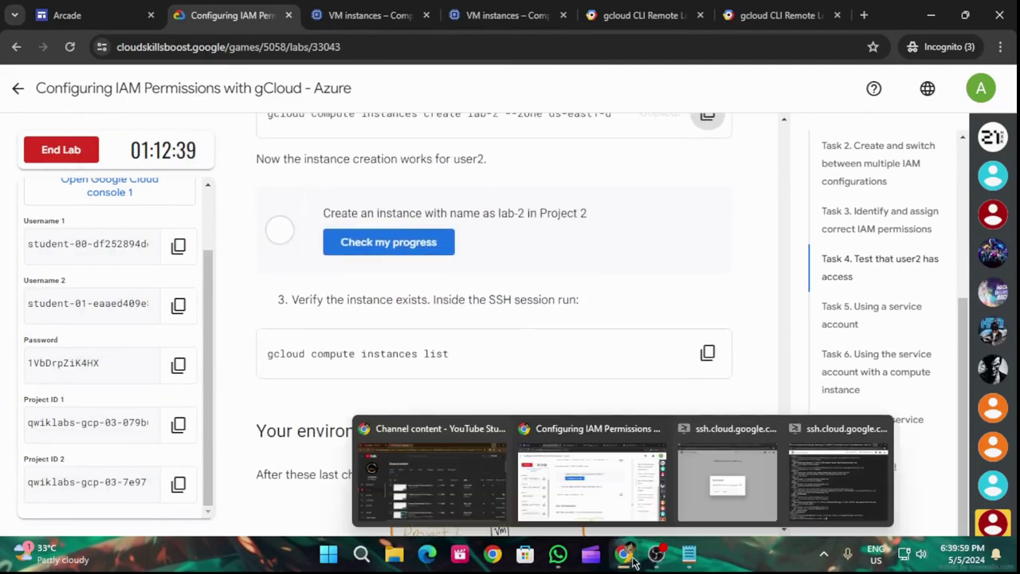
left_click(831, 476)
key("ctrl+v")
key("Return")
- Return to the lab guide and check progress for creating the lab-2 instance in Project 2
left_click(591, 12)
left_click(446, 248)
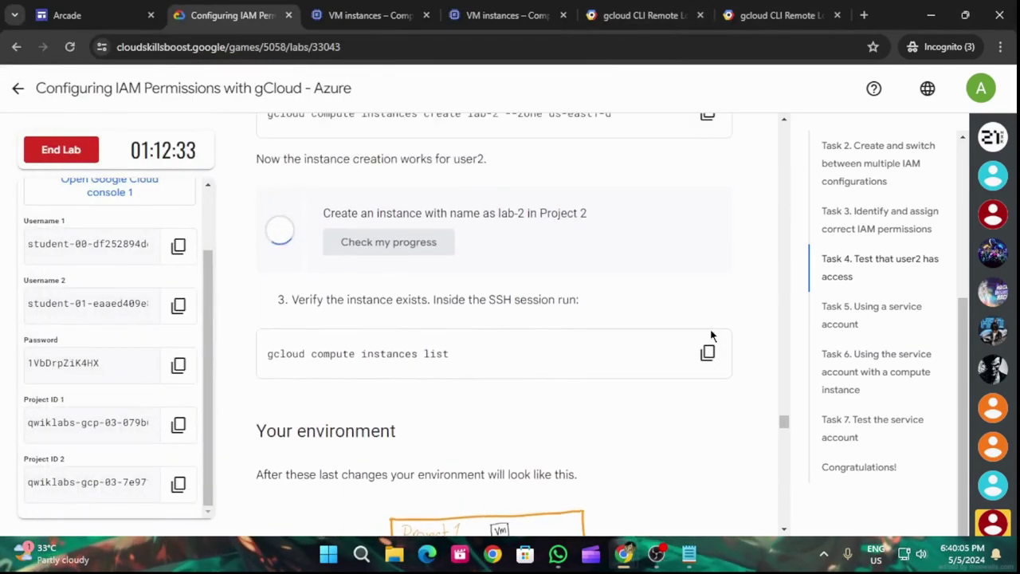
left_click(407, 241)
- Verify that the lab-2 instance exists by copying the guide's gcloud compute instances list command and running it in the SSH session
scroll(669, 369, "down", 10)
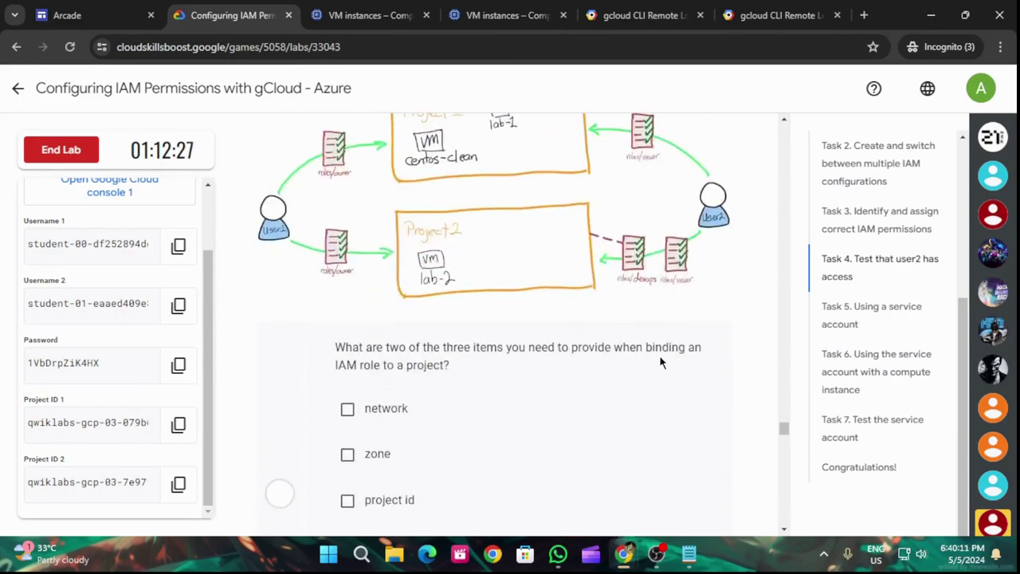
scroll(631, 367, "down", 10)
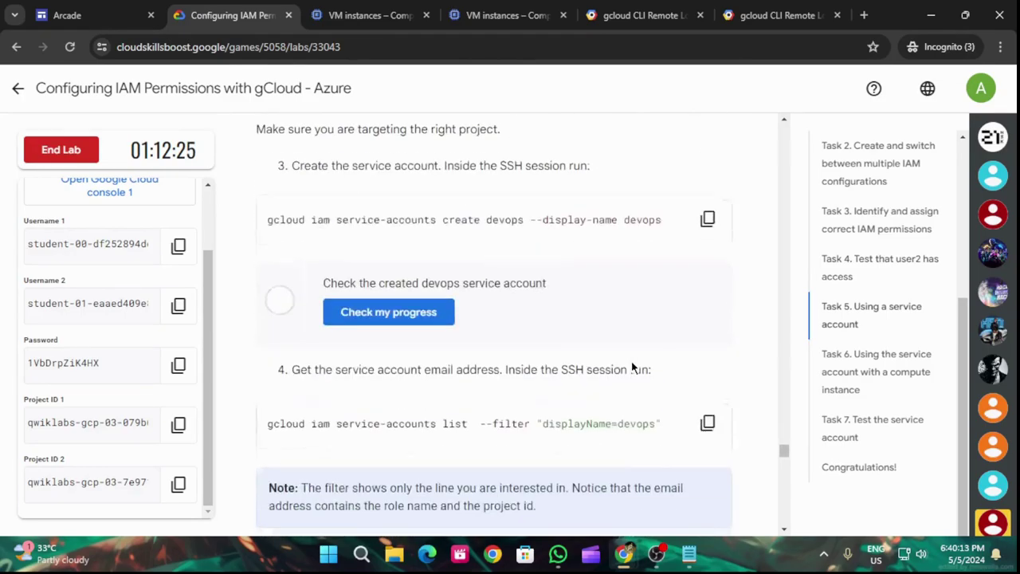
scroll(631, 361, "up", 15)
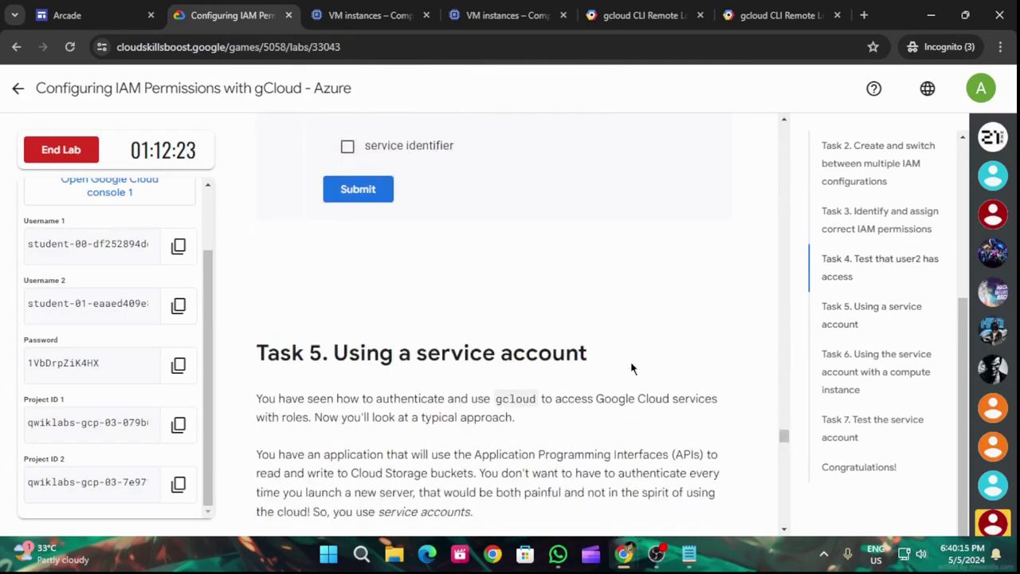
scroll(630, 368, "up", 5)
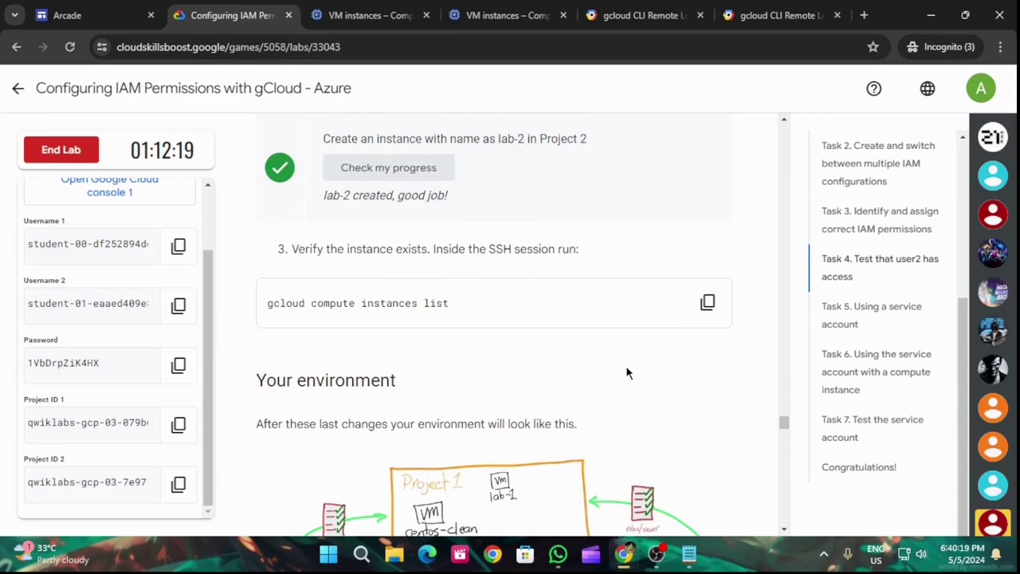
left_click(708, 302)
mouse_move(624, 554)
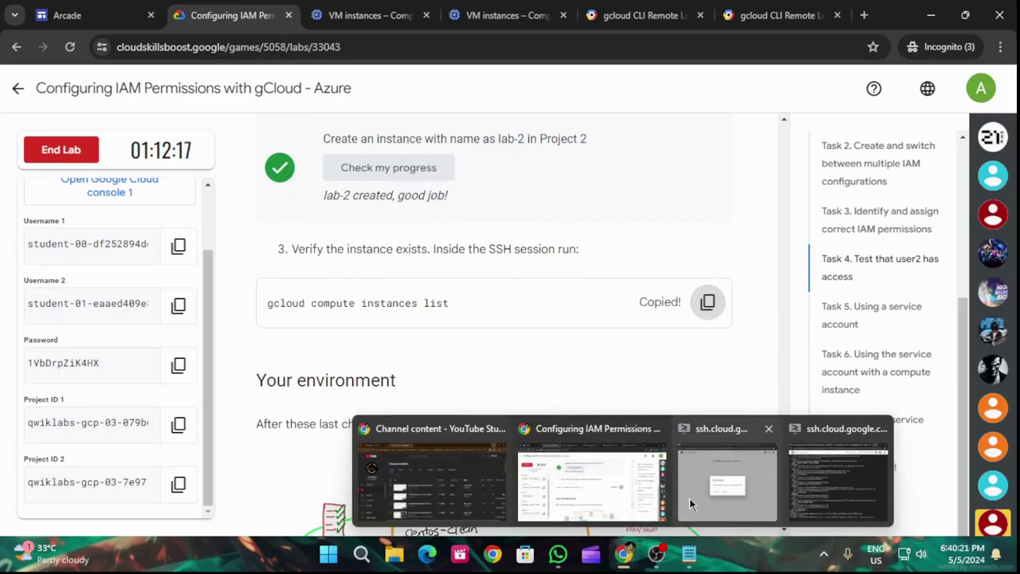
left_click(678, 507)
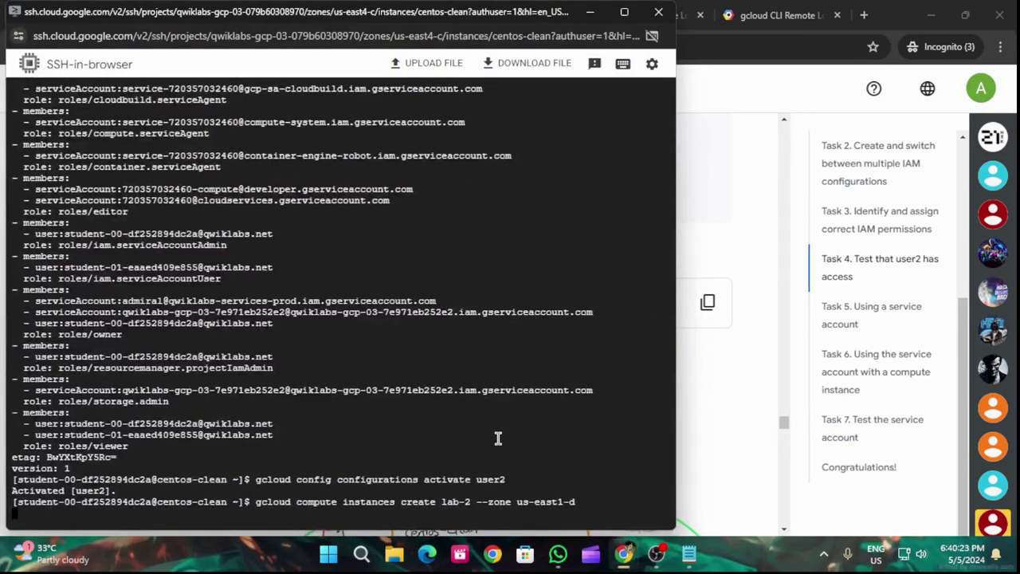
key("Return")
key("Return")
key("Return")
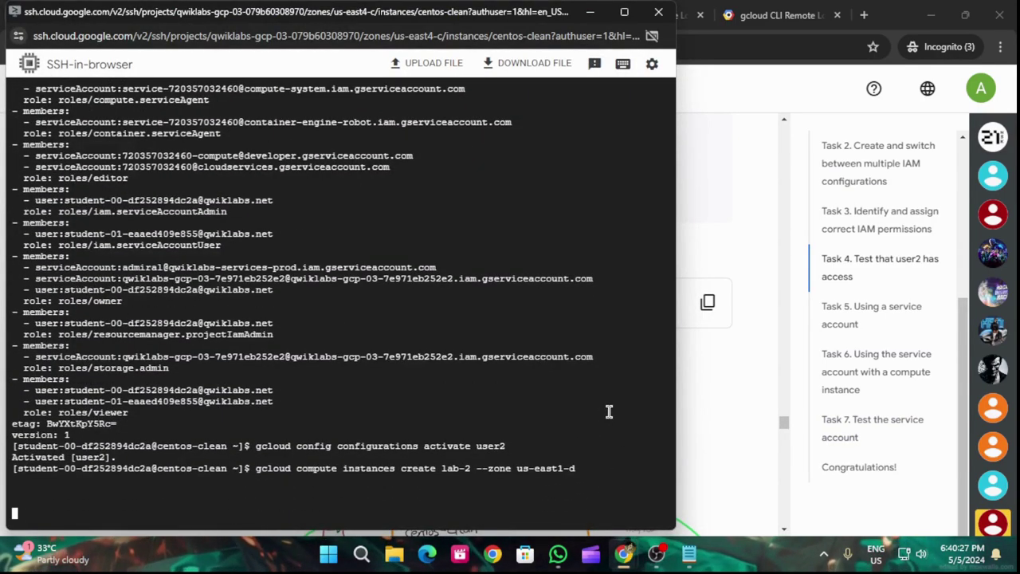
type("gcloud compute instances list")
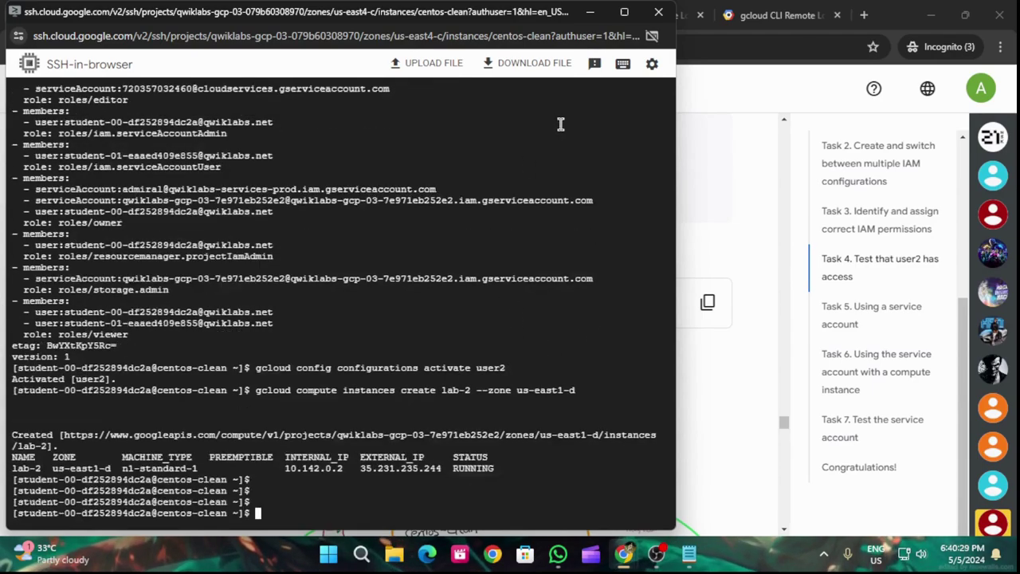
key("Return")
key("alt+Tab")
- For Task 5, switch back to the default configuration by running gcloud config configurations activate default in the SSH session
scroll(595, 375, "down", 8)
scroll(595, 373, "down", 10)
scroll(600, 360, "up", 1)
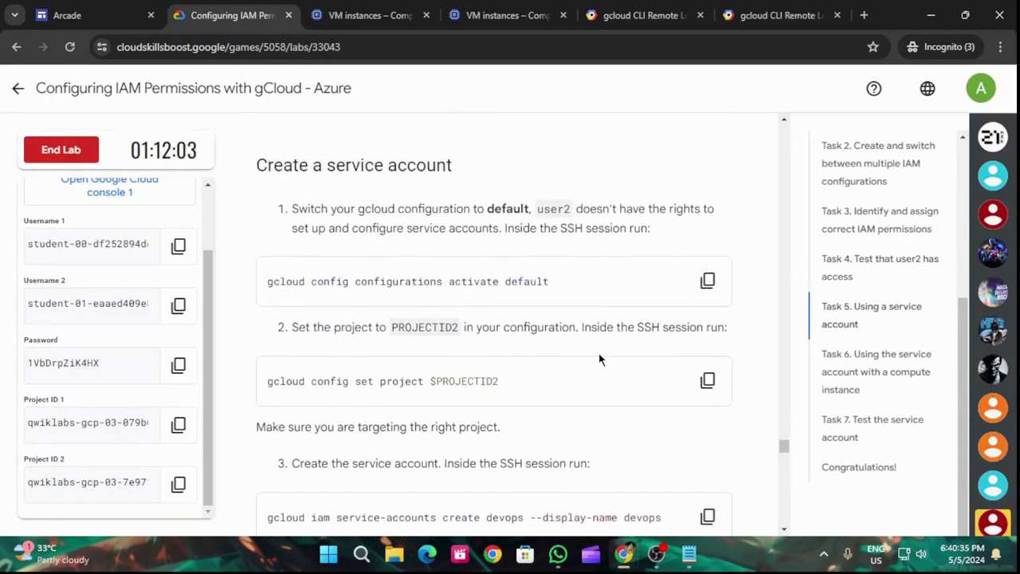
scroll(649, 303, "down", 2)
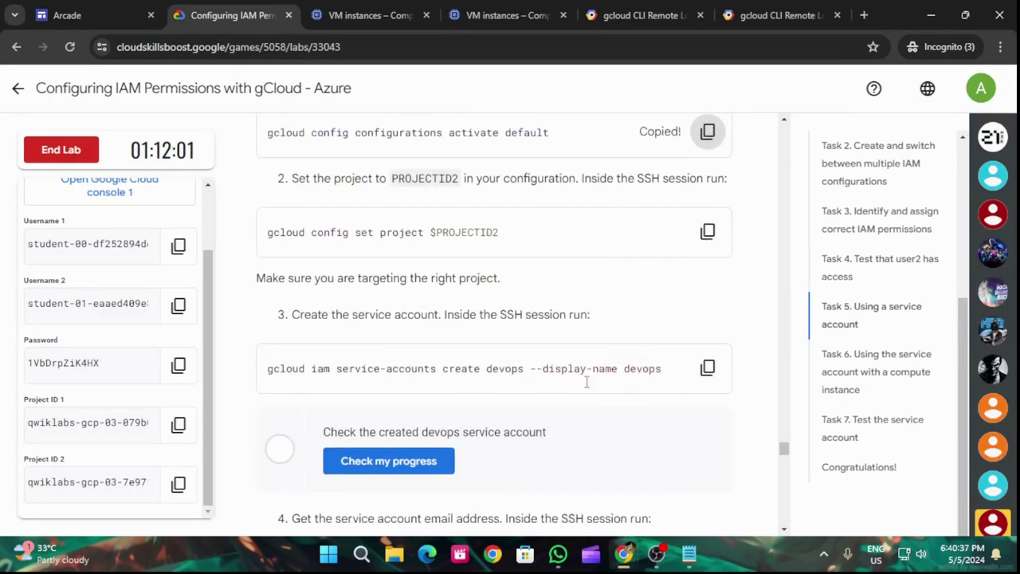
mouse_move(624, 553)
left_click(753, 479)
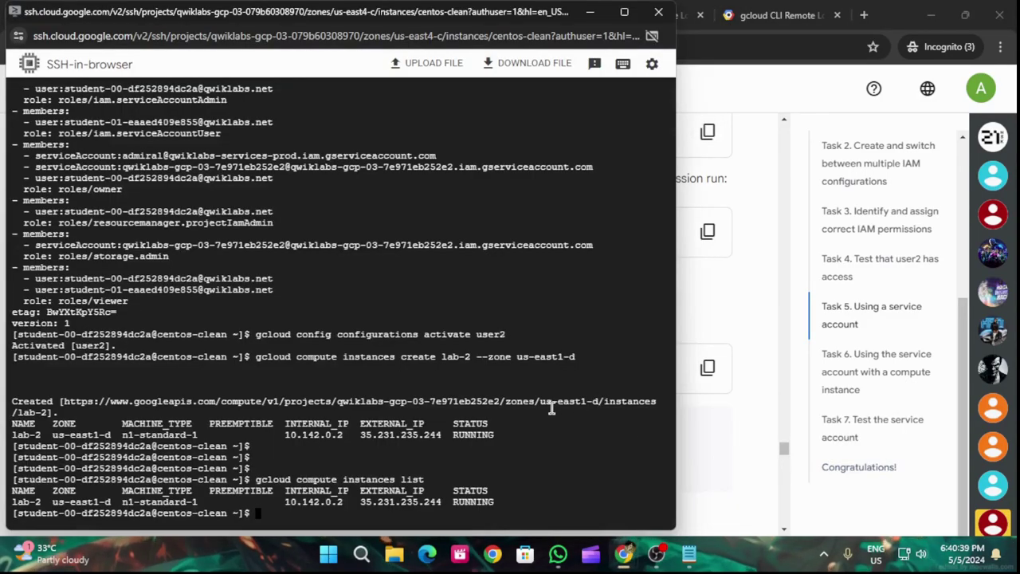
key("ctrl+v")
key("Return")
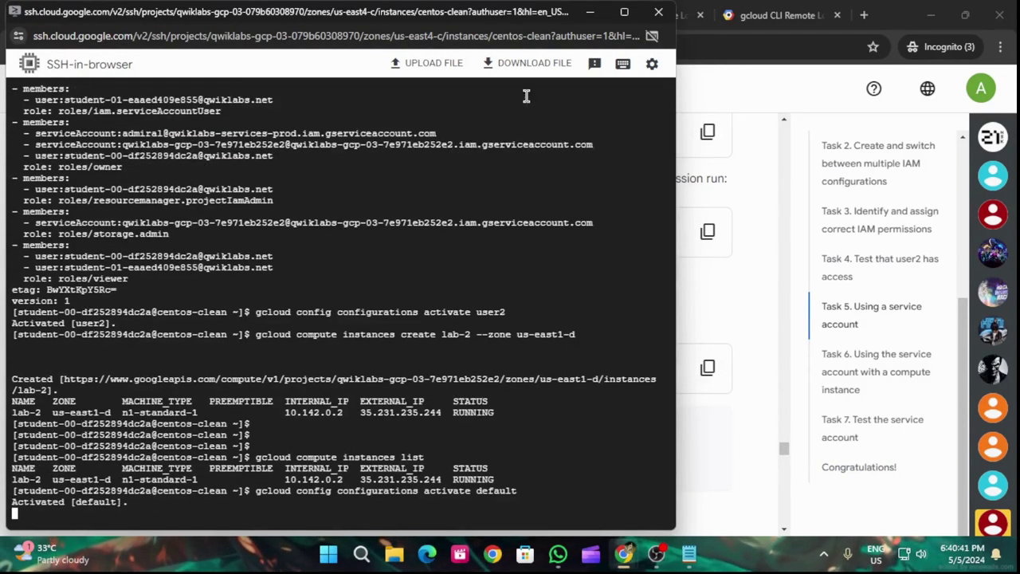
left_click(589, 12)
- Set the active project to $PROJECTID2 by running the guide's gcloud config set project command in the SSH session
left_click(708, 231)
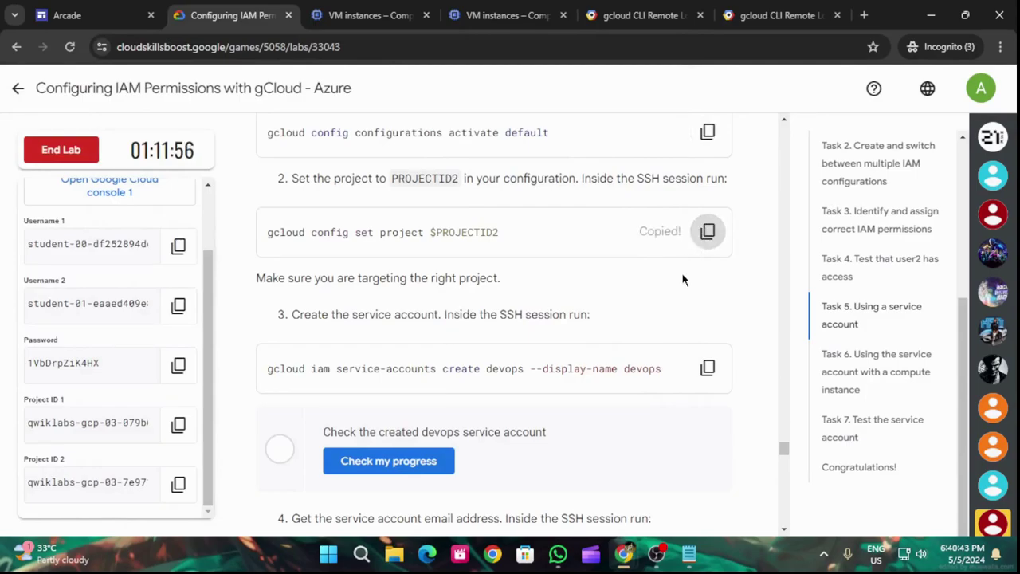
mouse_move(624, 553)
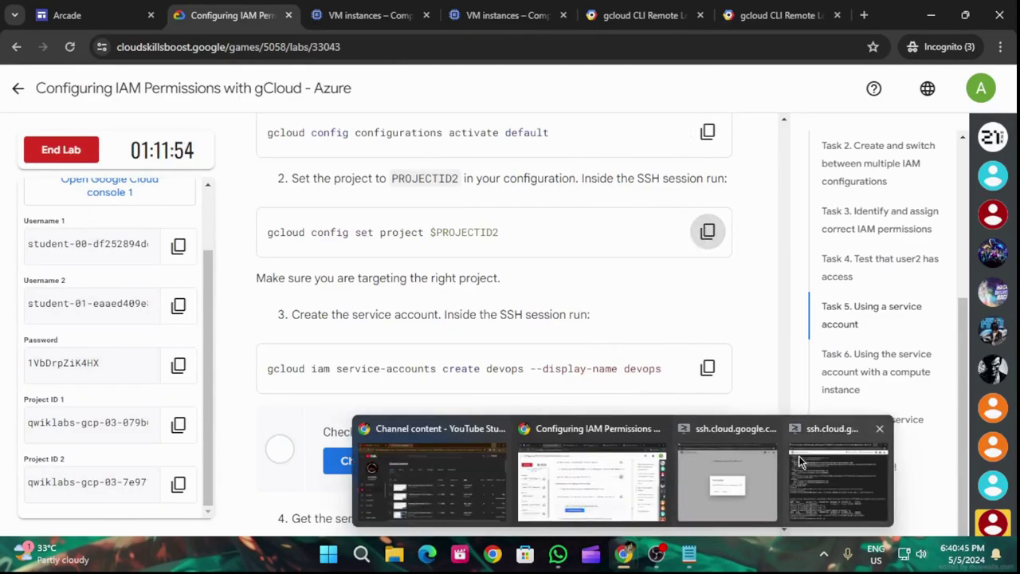
left_click(752, 479)
key("ctrl+v")
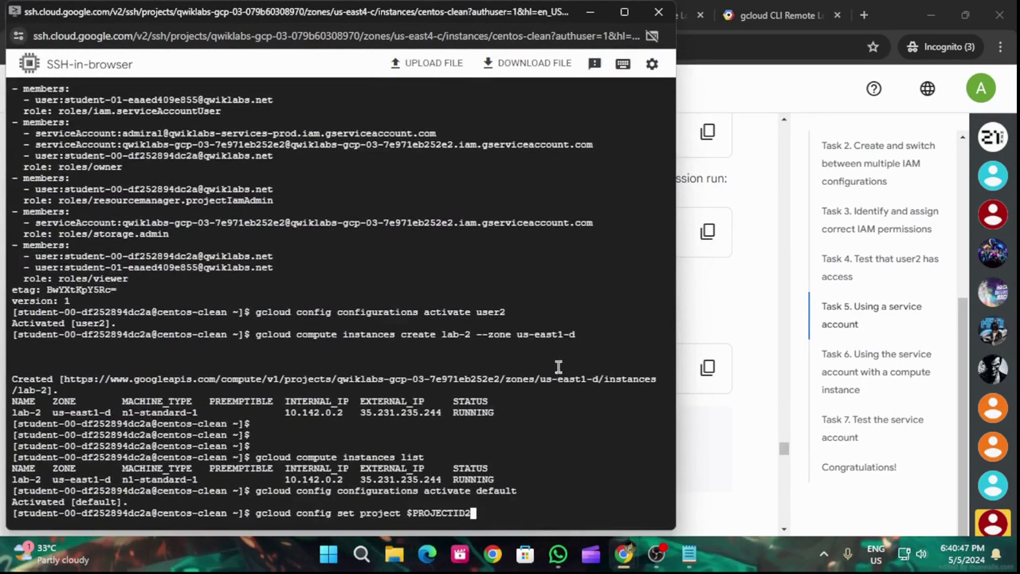
key("Return")
left_click(592, 11)
- Create the devops service account with display name devops, using the guide's gcloud iam service-accounts create command in the SSH session
left_click(706, 367)
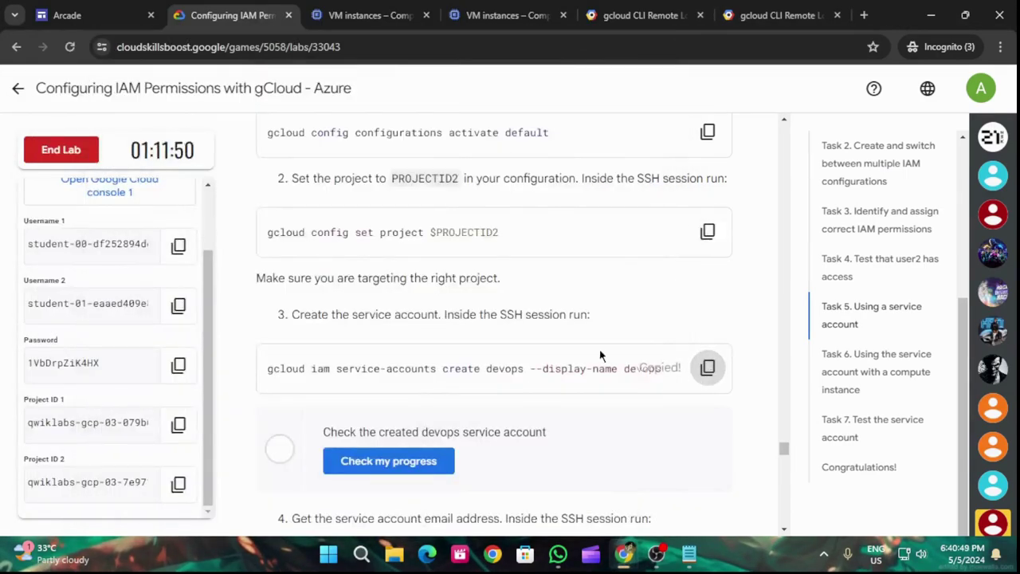
scroll(593, 353, "down", 3)
mouse_move(624, 553)
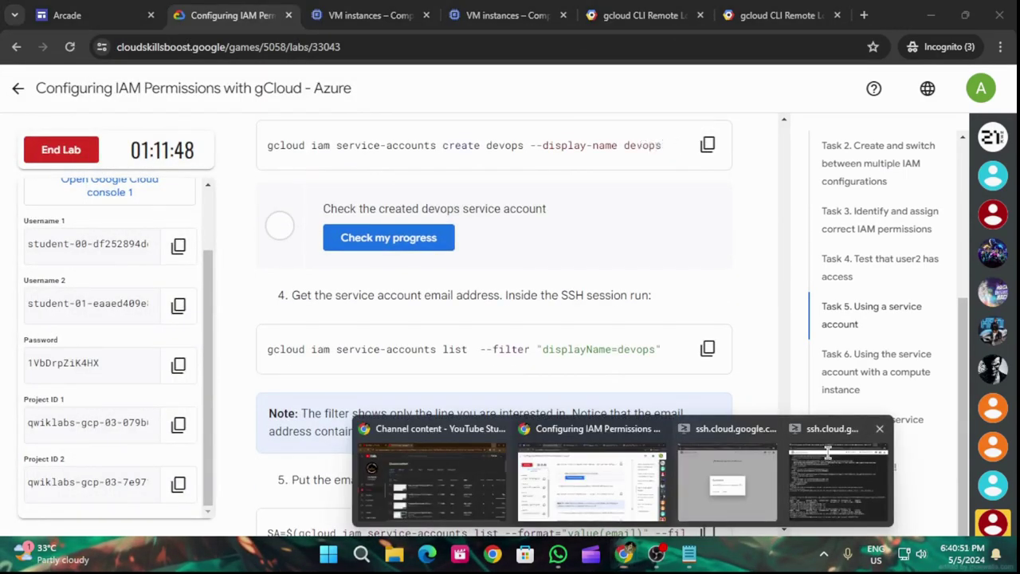
left_click(717, 422)
key("ctrl+v")
key("Return")
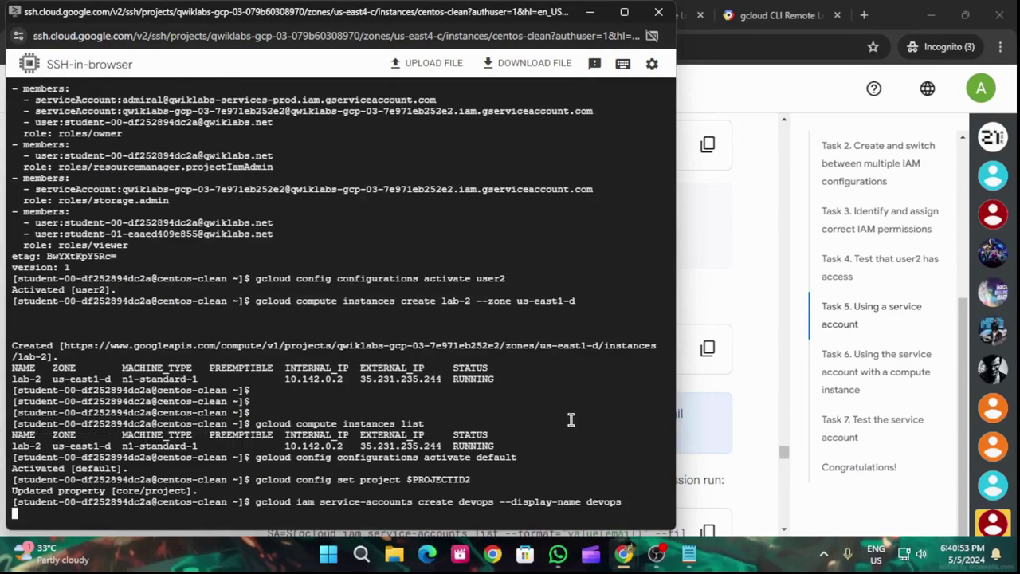
left_click(591, 12)
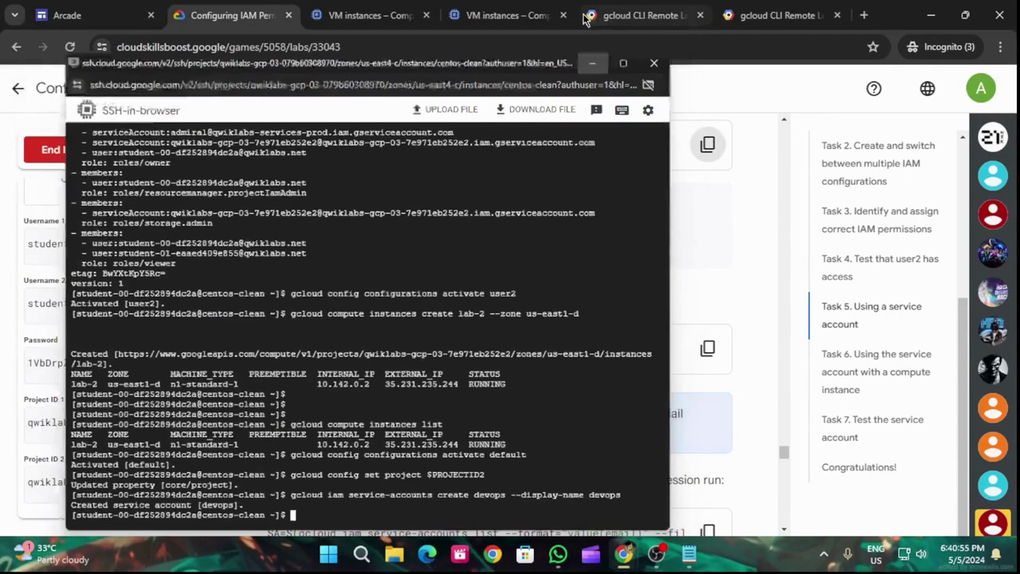
- Look up the service account's email address by running gcloud iam service-accounts list with the filter "displayName=devops" in the SSH session
left_click(709, 370)
scroll(672, 406, "down", 1)
scroll(672, 407, "down", 3)
scroll(670, 402, "up", 2)
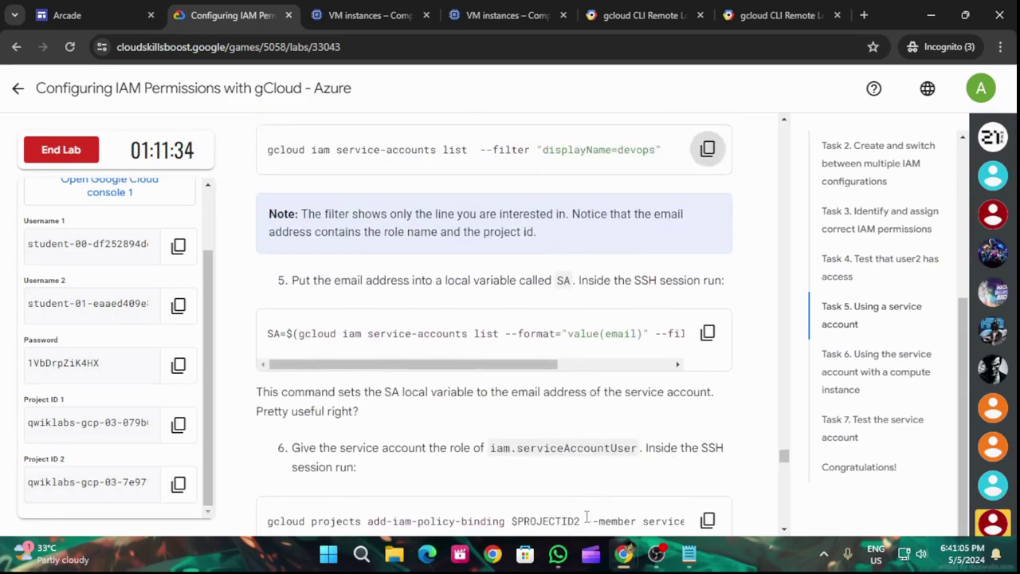
mouse_move(624, 553)
left_click(807, 466)
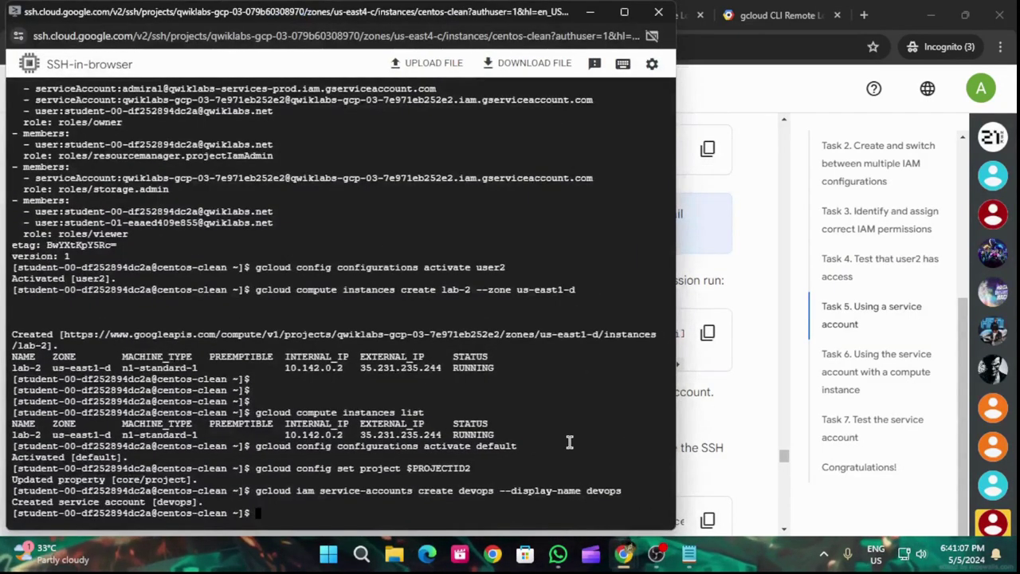
key("ctrl+v")
key("Return")
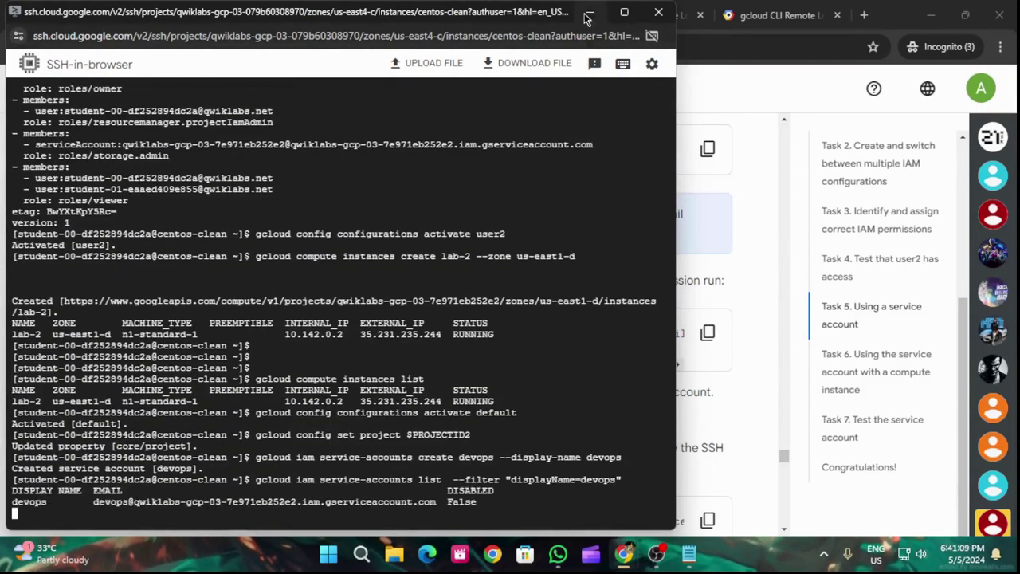
left_click(590, 13)
- Store the devops service account's email address in the local variable SA by running the guide's SA=$(...) command in the SSH session
left_click(707, 333)
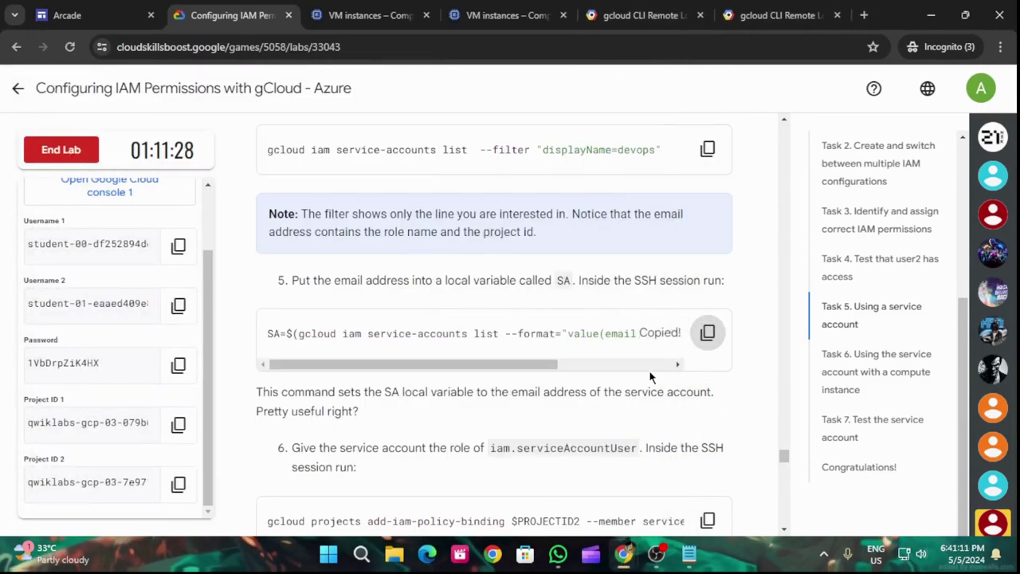
scroll(648, 376, "up", 1)
scroll(649, 376, "down", 3)
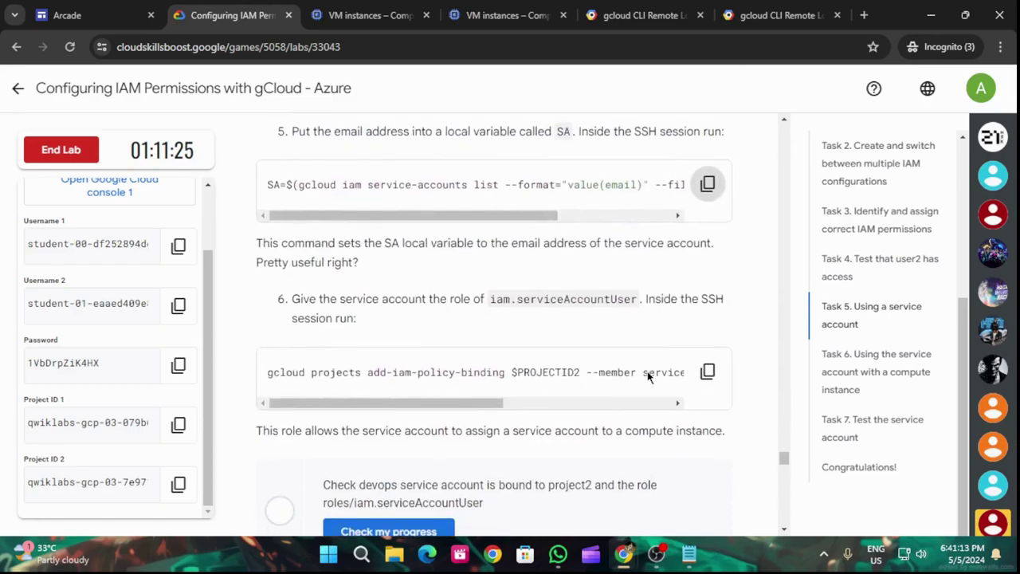
scroll(648, 376, "down", 1)
mouse_move(625, 552)
left_click(712, 502)
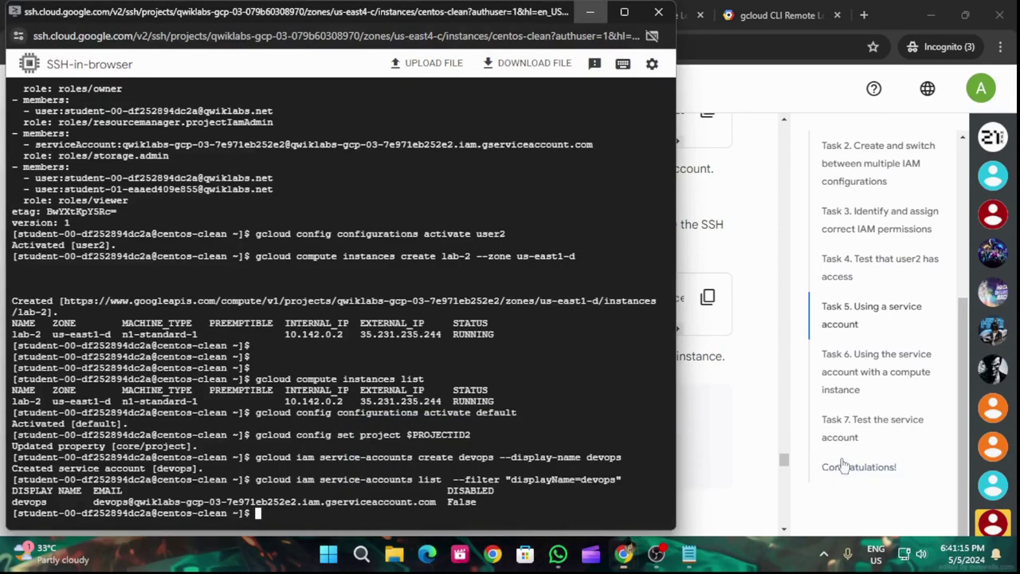
key("ctrl+v")
key("Return")
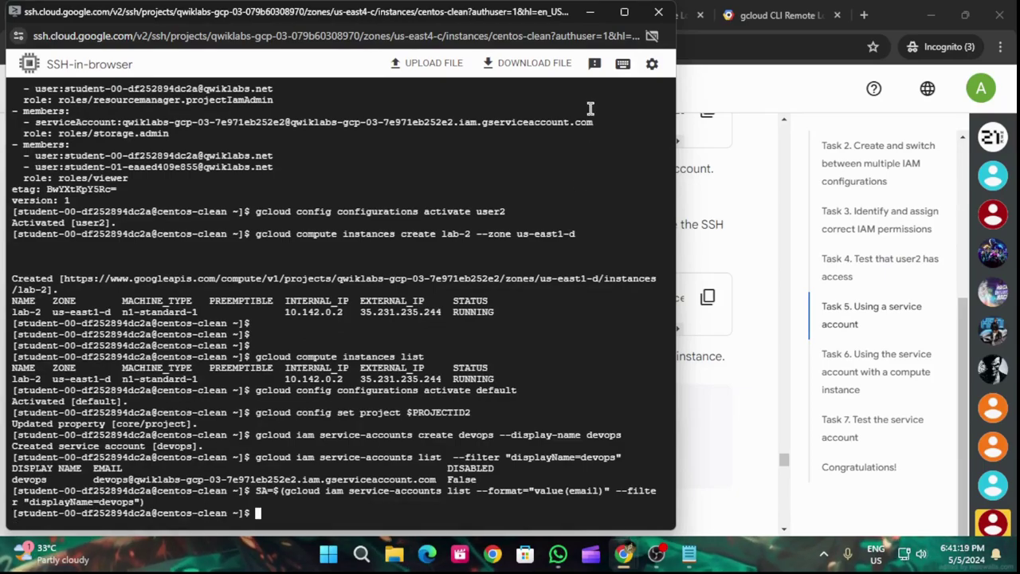
left_click(590, 16)
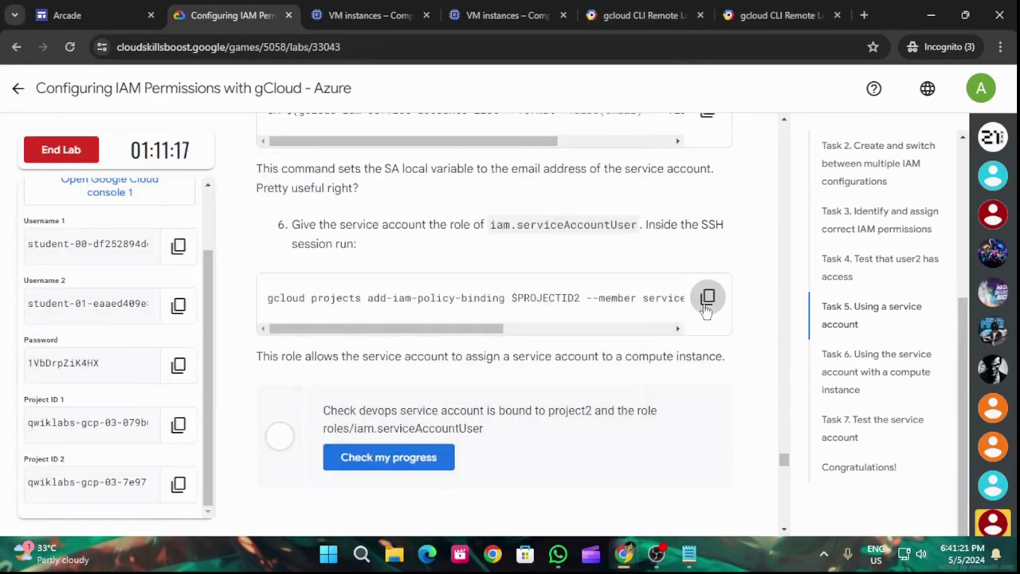
- Bind roles/iam.serviceAccountUser to service account $SA on $PROJECTID2 with the guide's command in the SSH session, and check progress for that binding
mouse_move(626, 552)
left_click(741, 482)
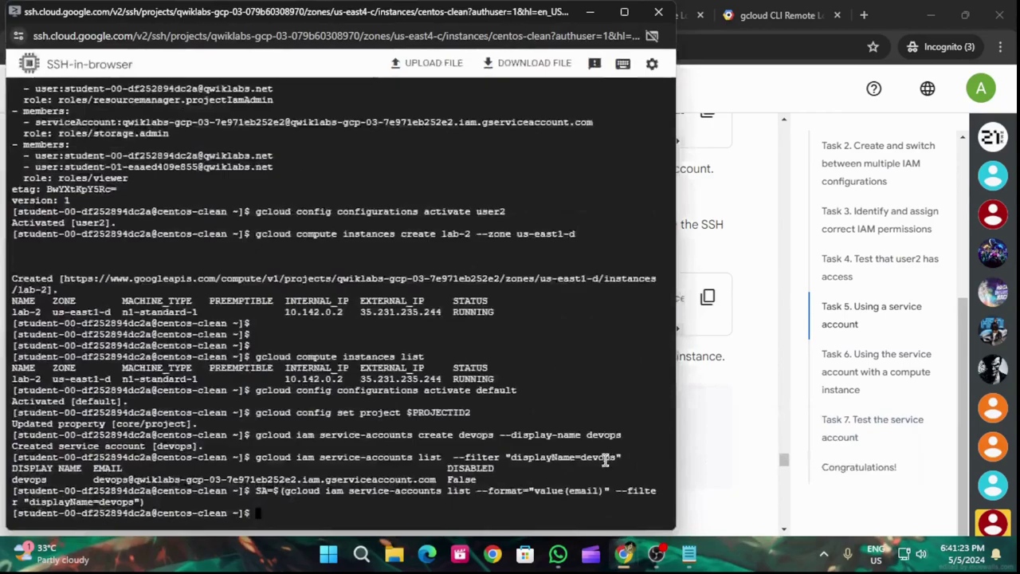
key("ctrl+v")
key("Return")
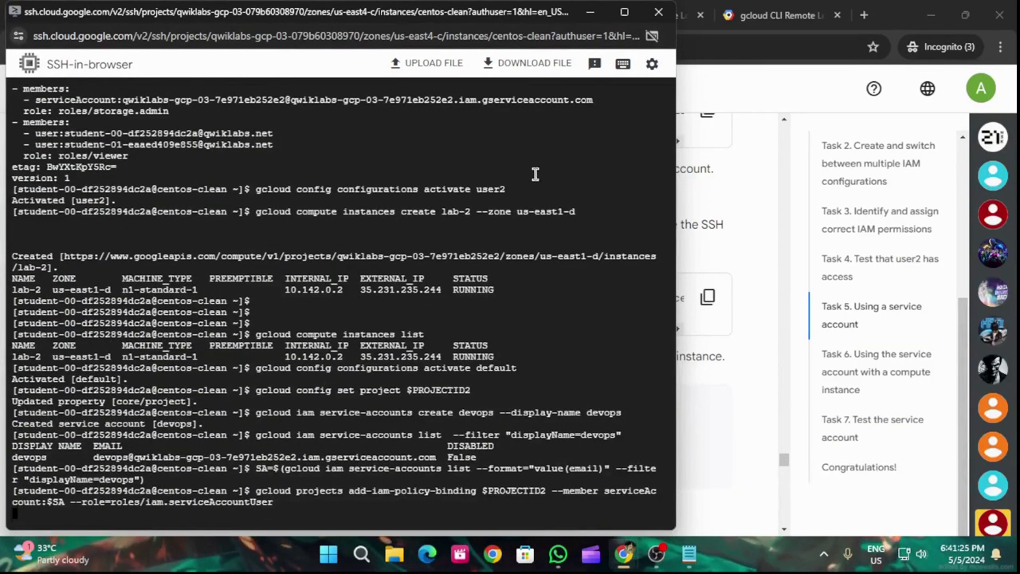
left_click(590, 12)
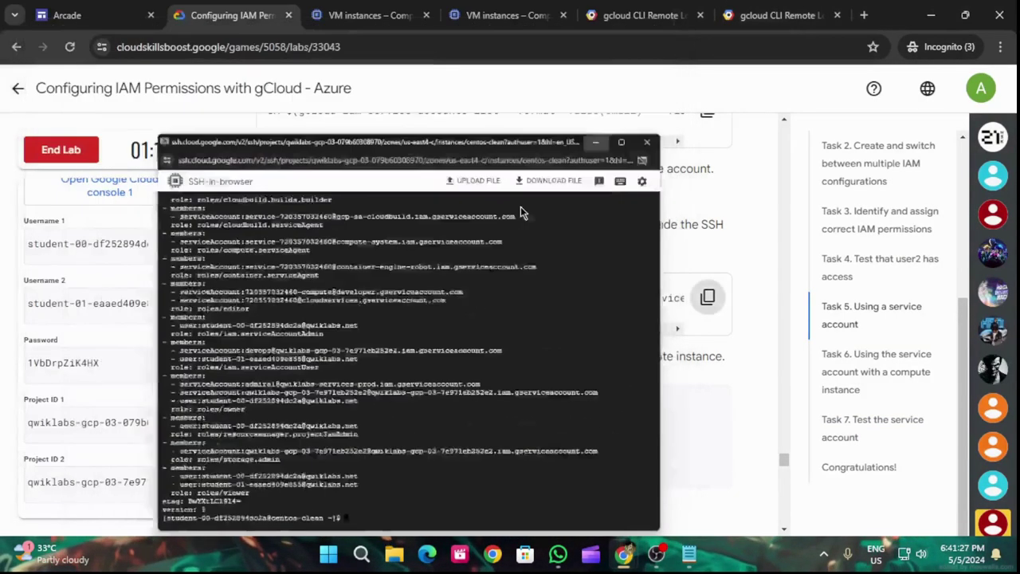
left_click(409, 455)
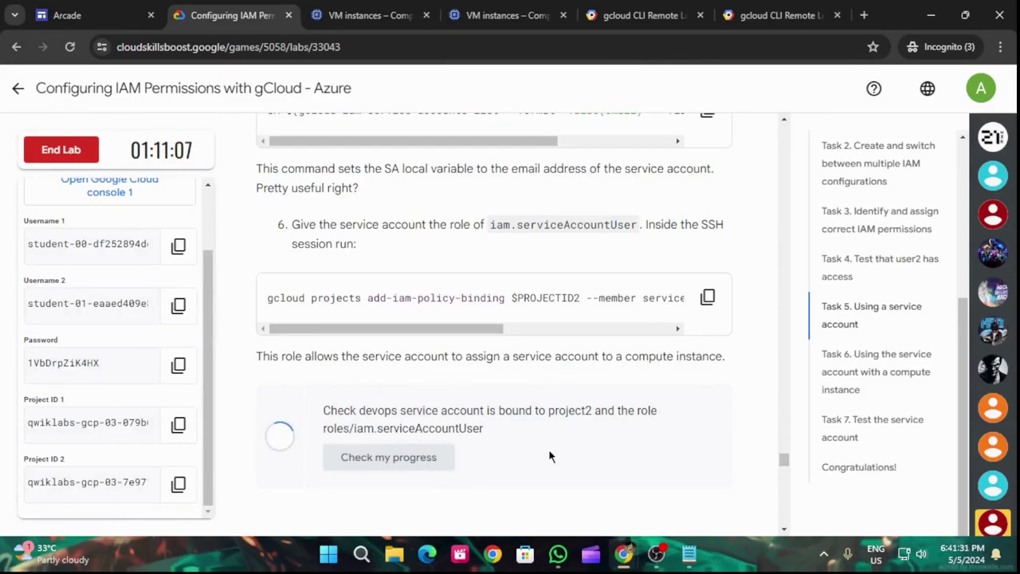
- For Task 6, grant service account $SA the role roles/compute.instanceAdmin on $PROJECTID2 by running the guide's add-iam-policy-binding command in the SSH session
scroll(555, 459, "down", 5)
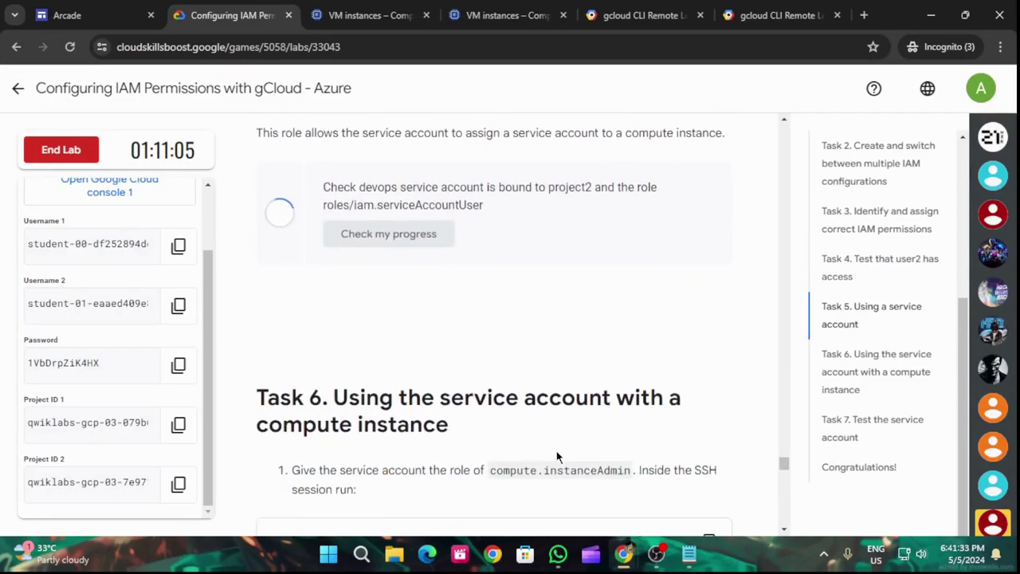
left_click(708, 362)
scroll(707, 363, "down", 2)
mouse_move(624, 554)
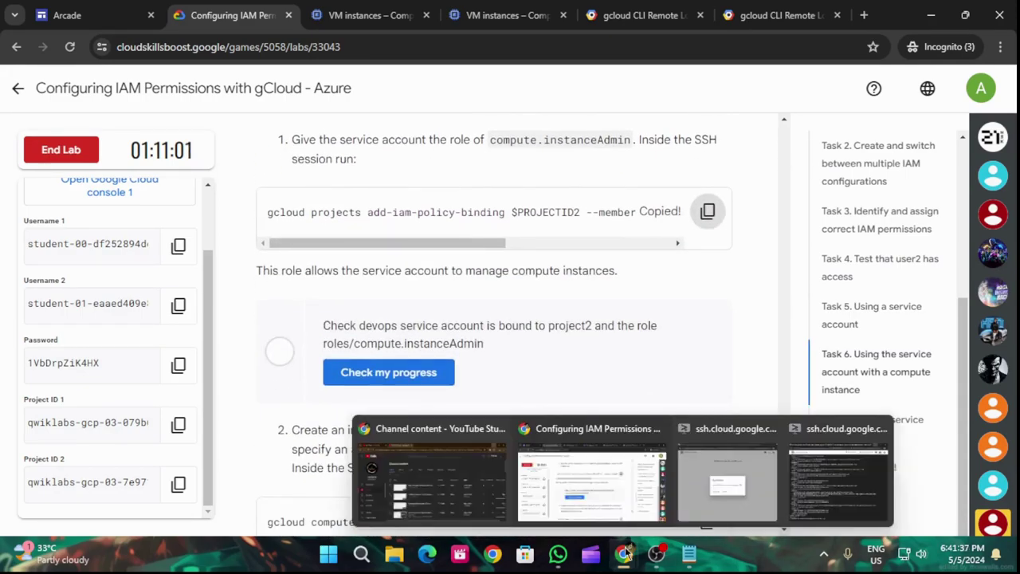
left_click(820, 476)
key("ctrl+v")
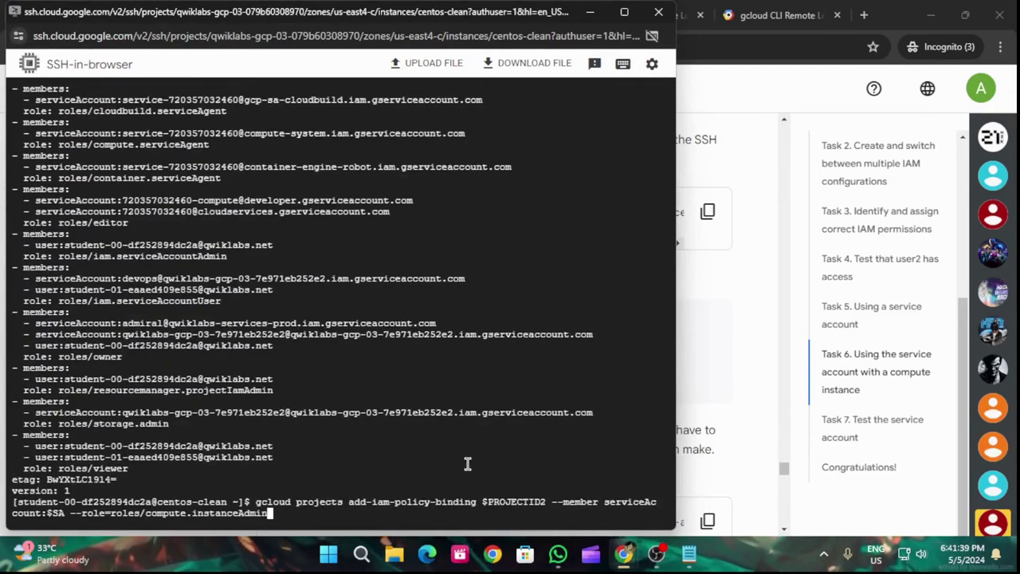
key("Return")
left_click(597, 19)
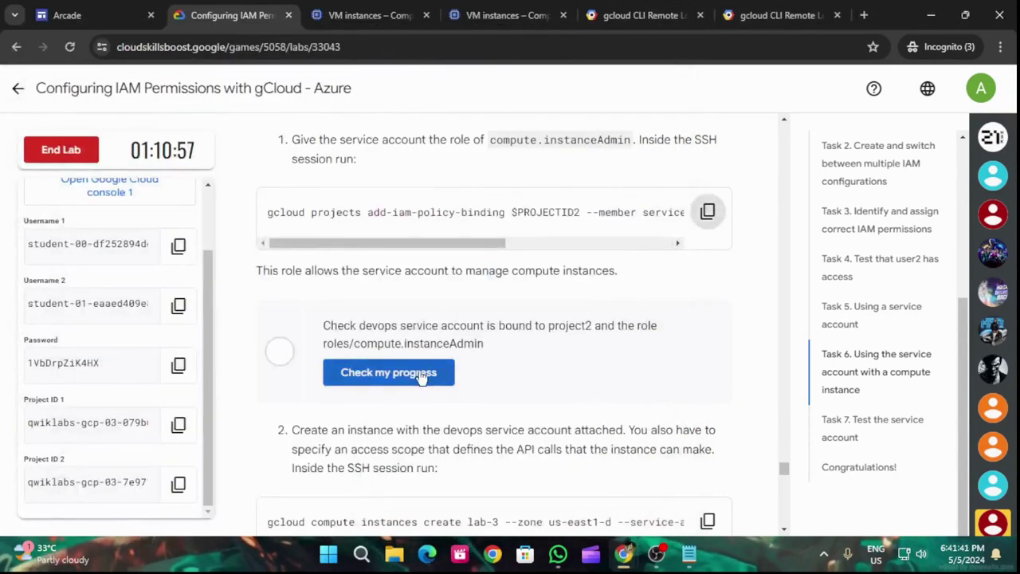
left_click(388, 372)
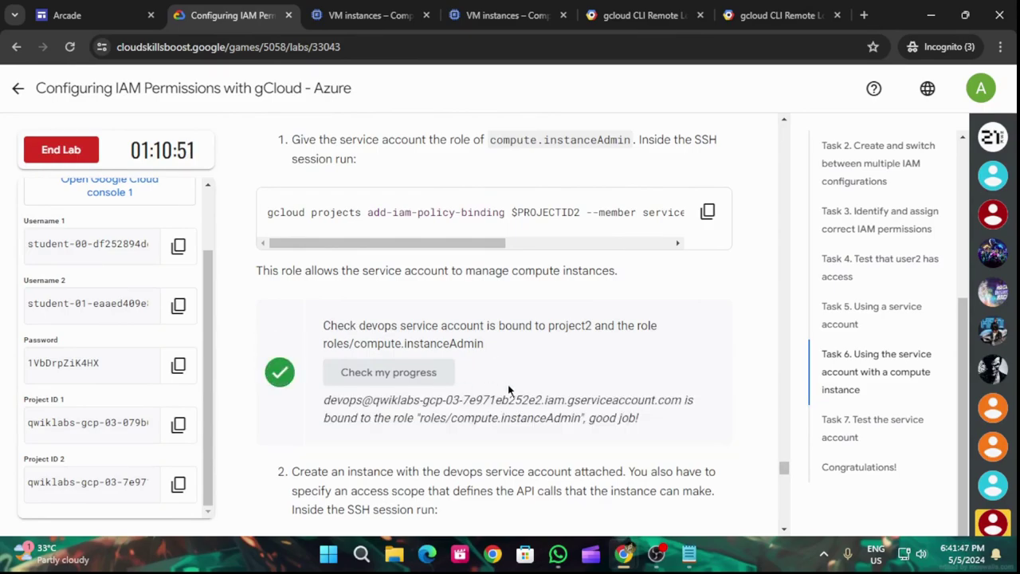
scroll(508, 390, "down", 3)
mouse_move(624, 553)
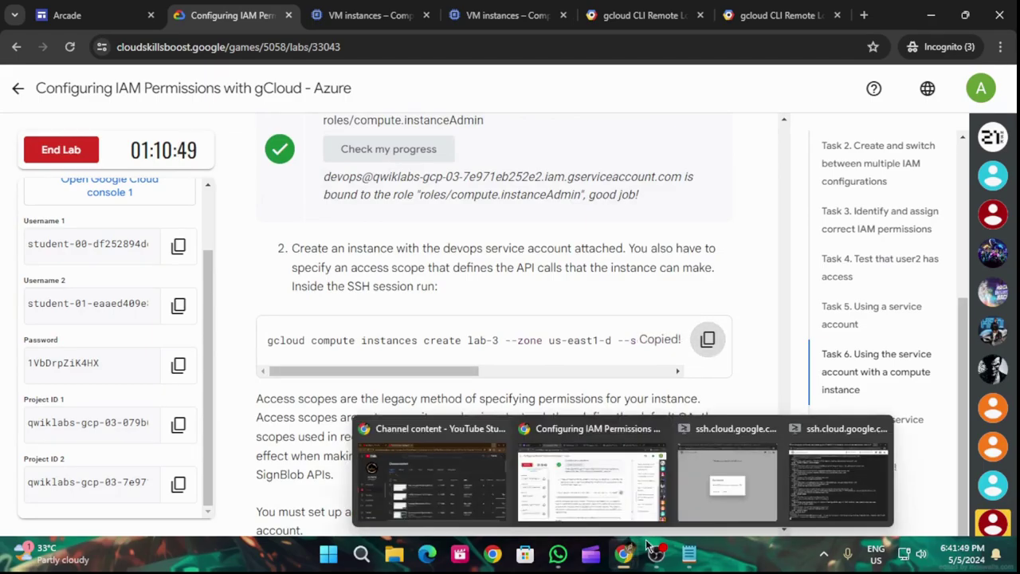
left_click(837, 478)
key("ctrl+v")
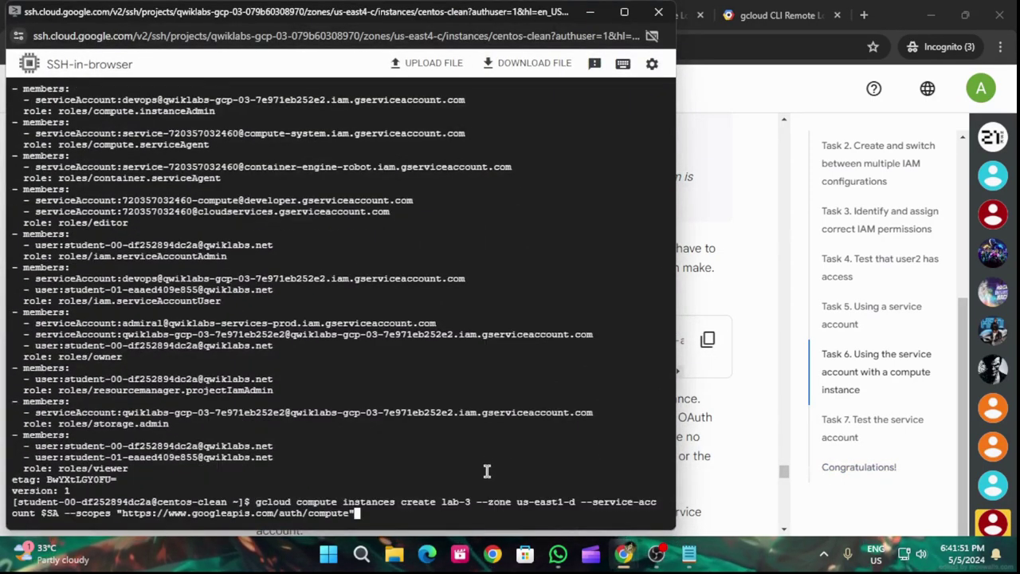
left_click(590, 12)
- Check progress for lab-3 having the service account attached, and look through the remaining Task 7 instructions
scroll(557, 279, "down", 8)
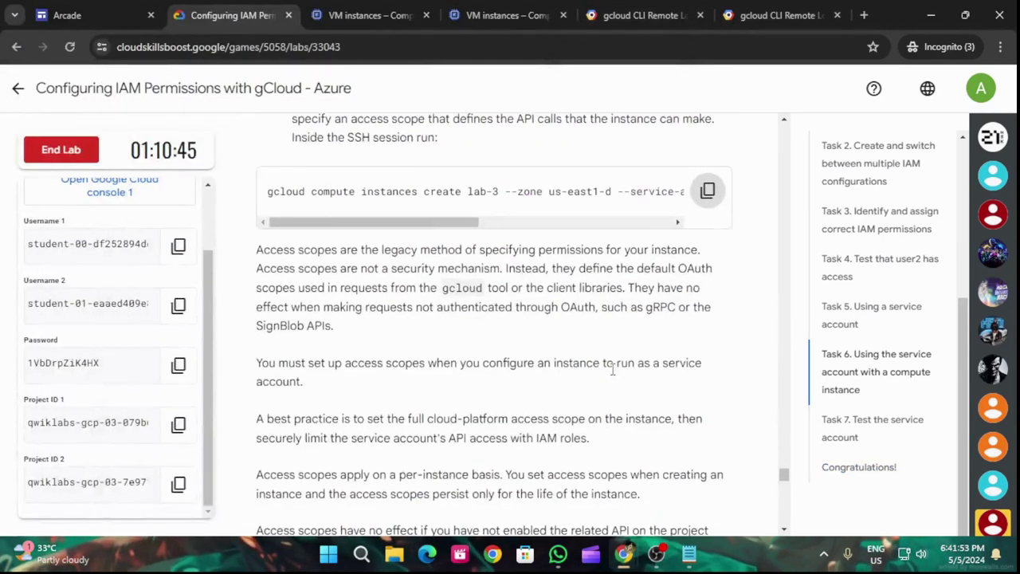
left_click(450, 376)
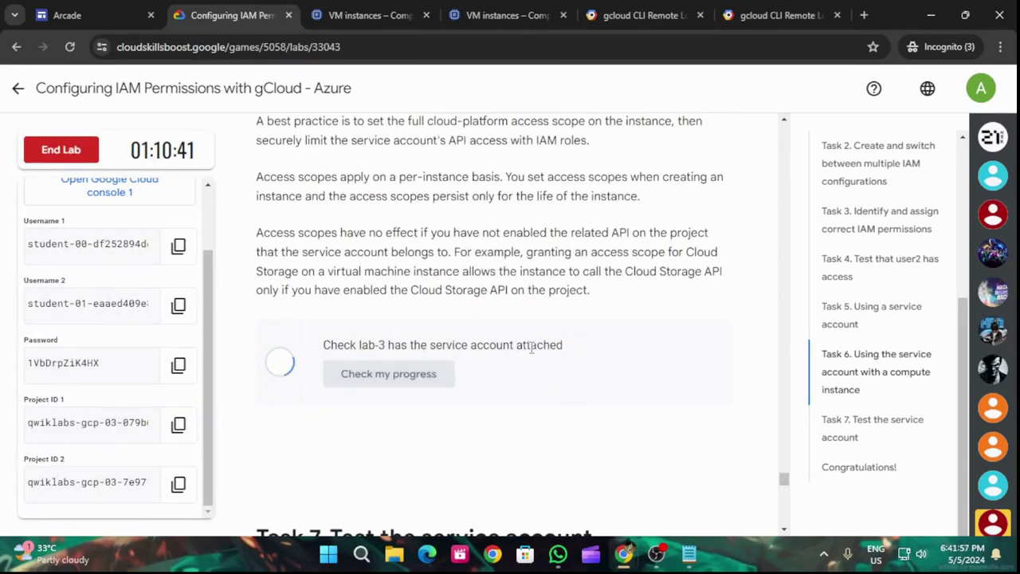
scroll(541, 398, "down", 8)
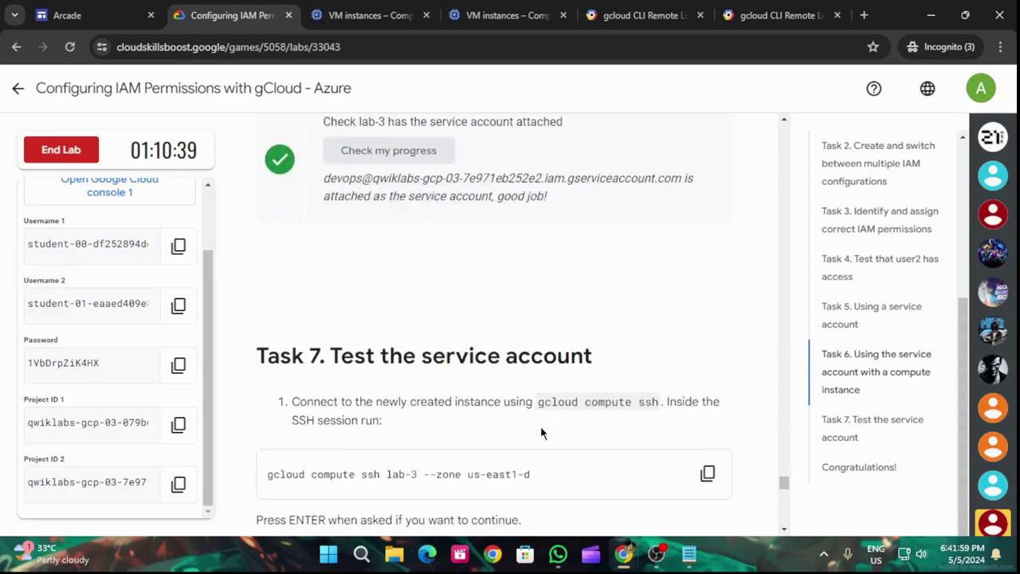
scroll(542, 427, "down", 15)
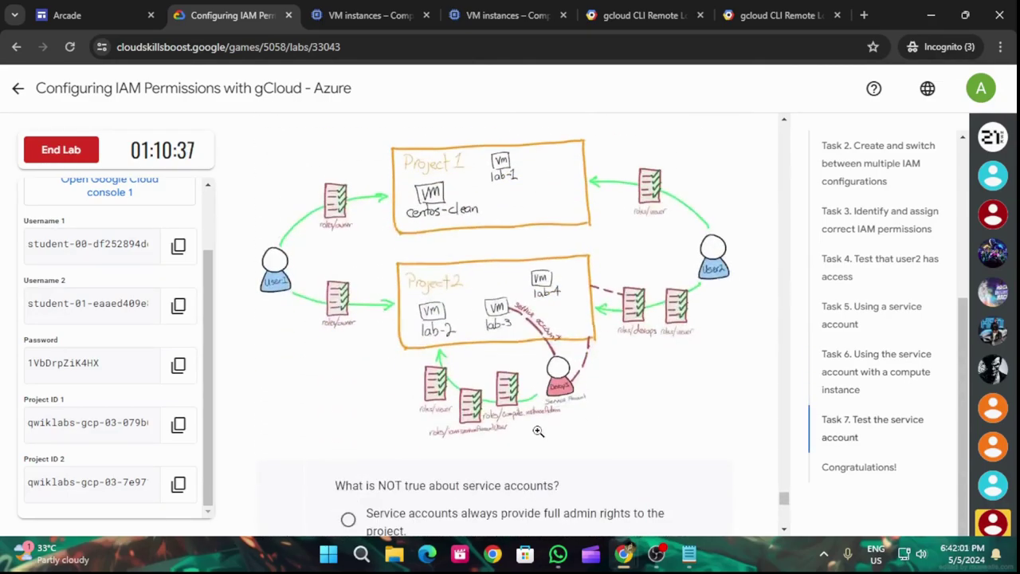
scroll(540, 431, "up", 12)
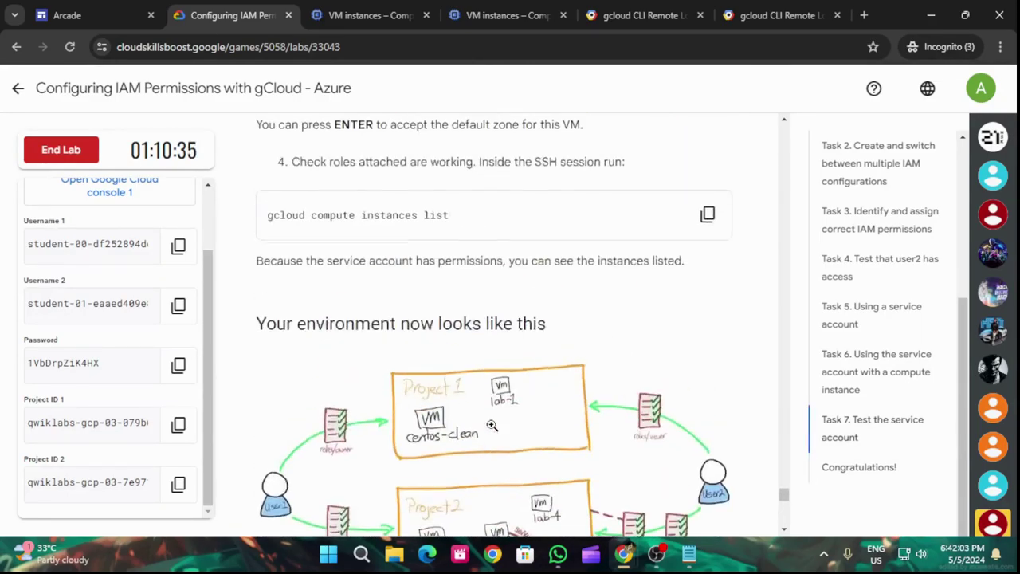
- Check the Azure lab's completion status in the Permission authorized! module of Level 1: Security and Compliance, and reopen the lab
left_click(7, 89)
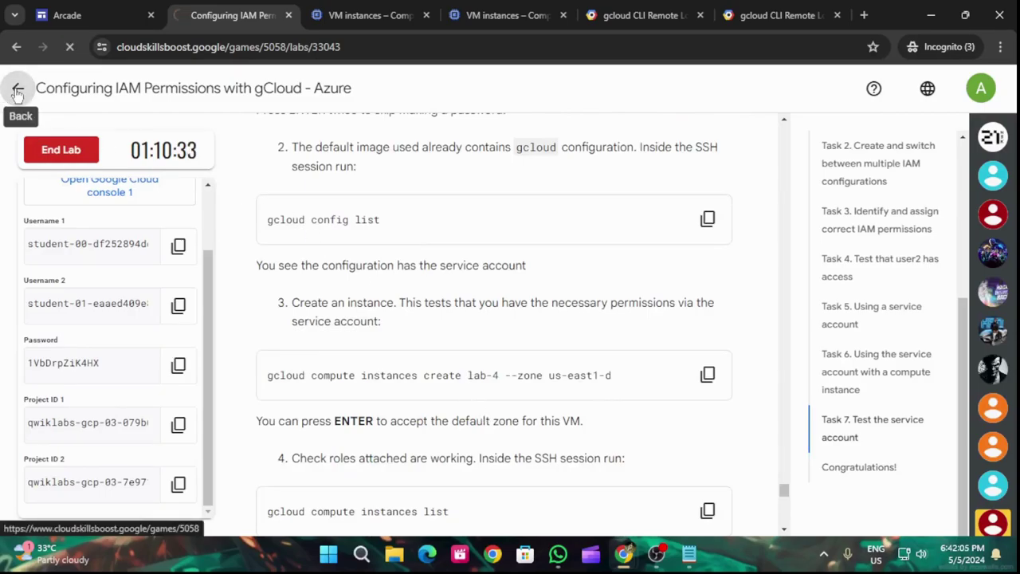
scroll(804, 355, "down", 10)
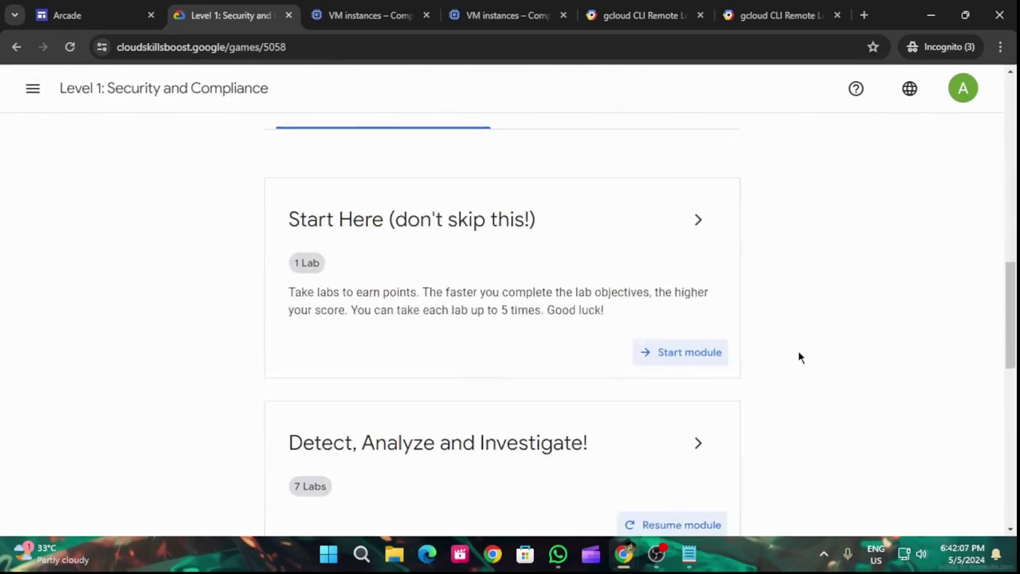
left_click(704, 321)
scroll(512, 347, "down", 3)
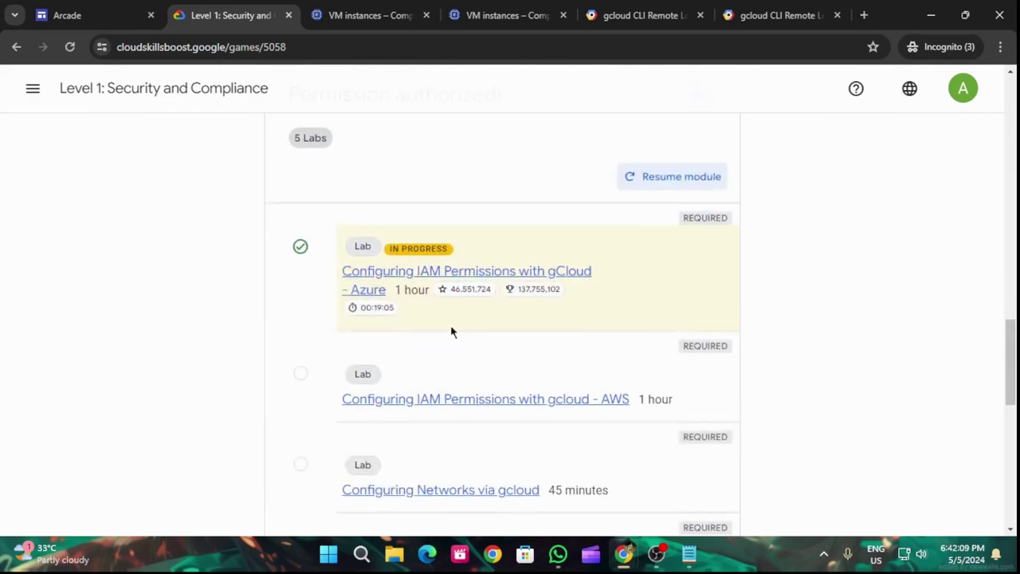
left_click(457, 275)
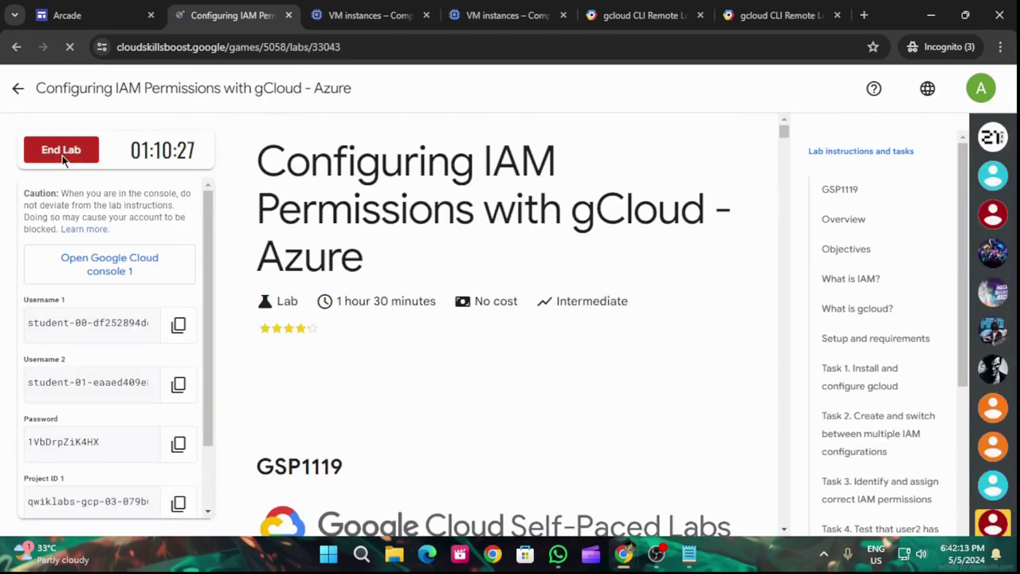
- End the Configuring IAM Permissions with gCloud - Azure lab and submit a five-star rating for it
left_click(62, 151)
left_click(661, 353)
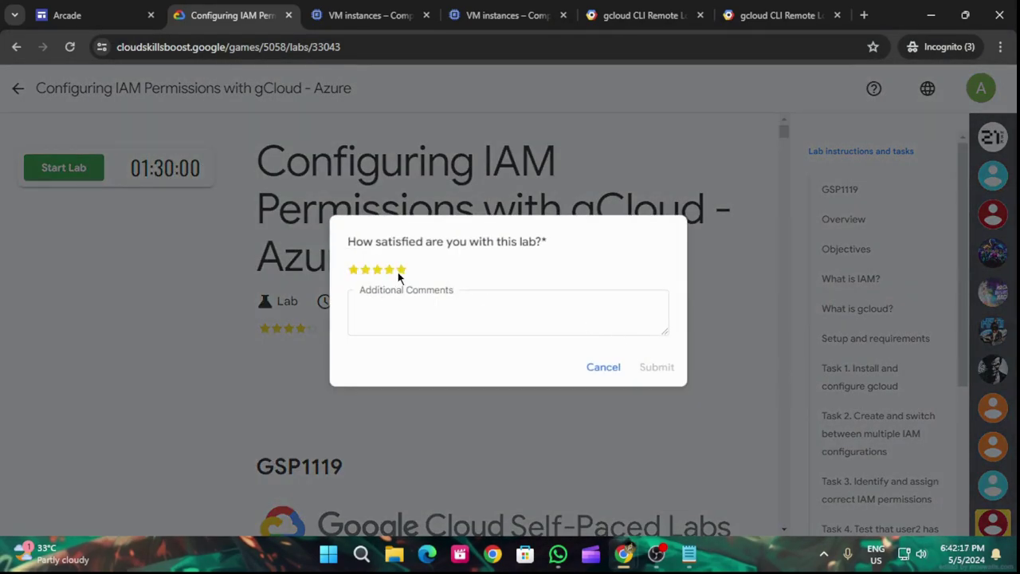
left_click(657, 367)
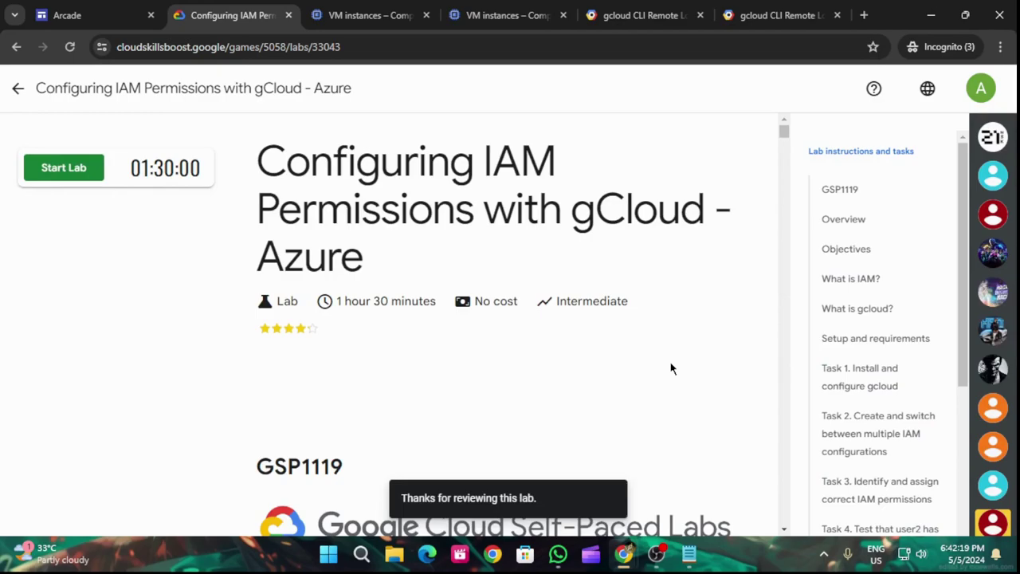